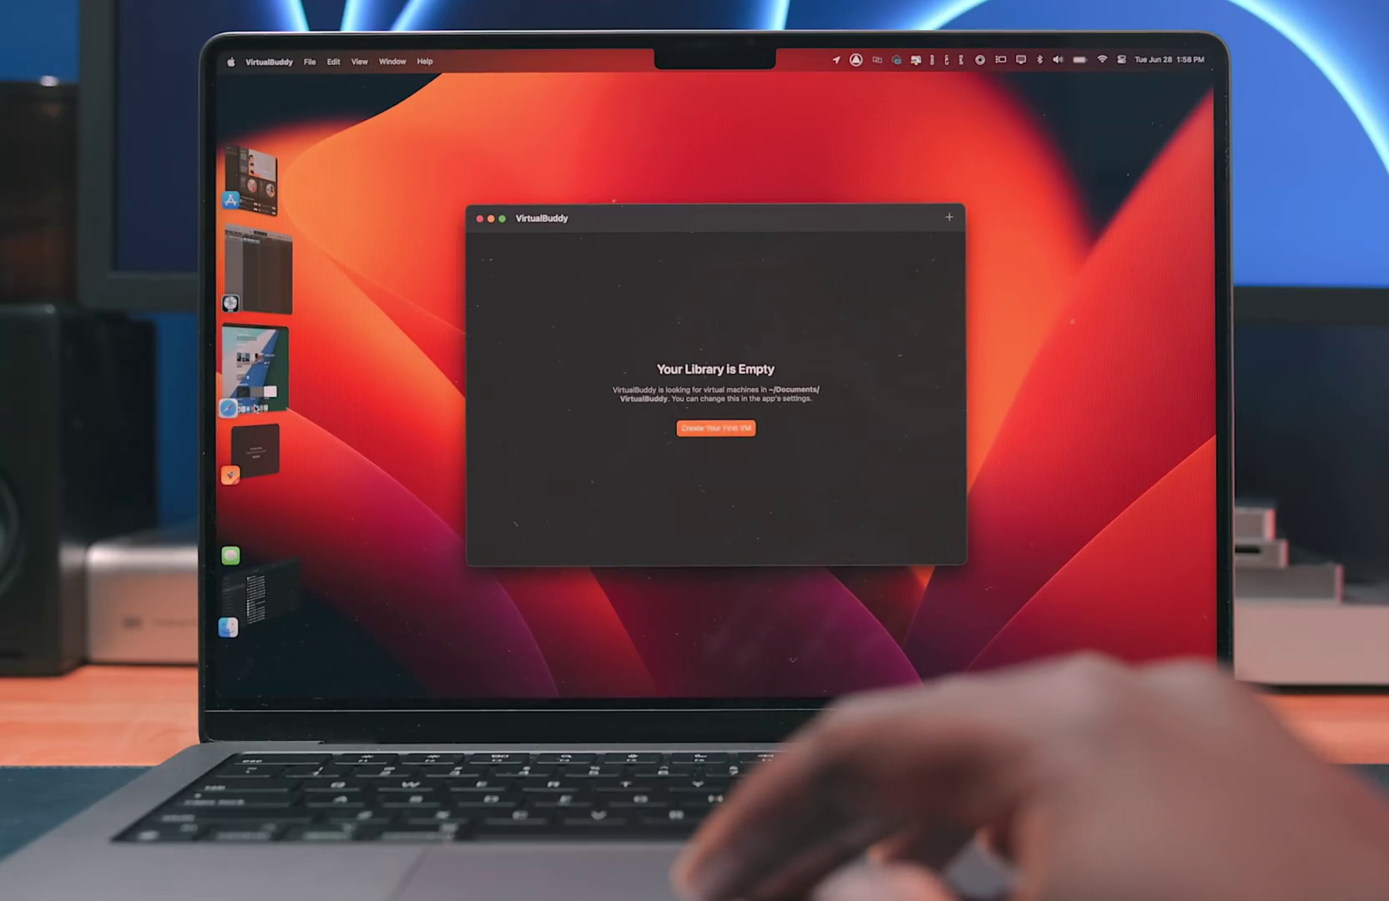
Bring Safari to centre stage from the Stage Manager strip, moving VirtualBuddy aside
left_click(255, 408)
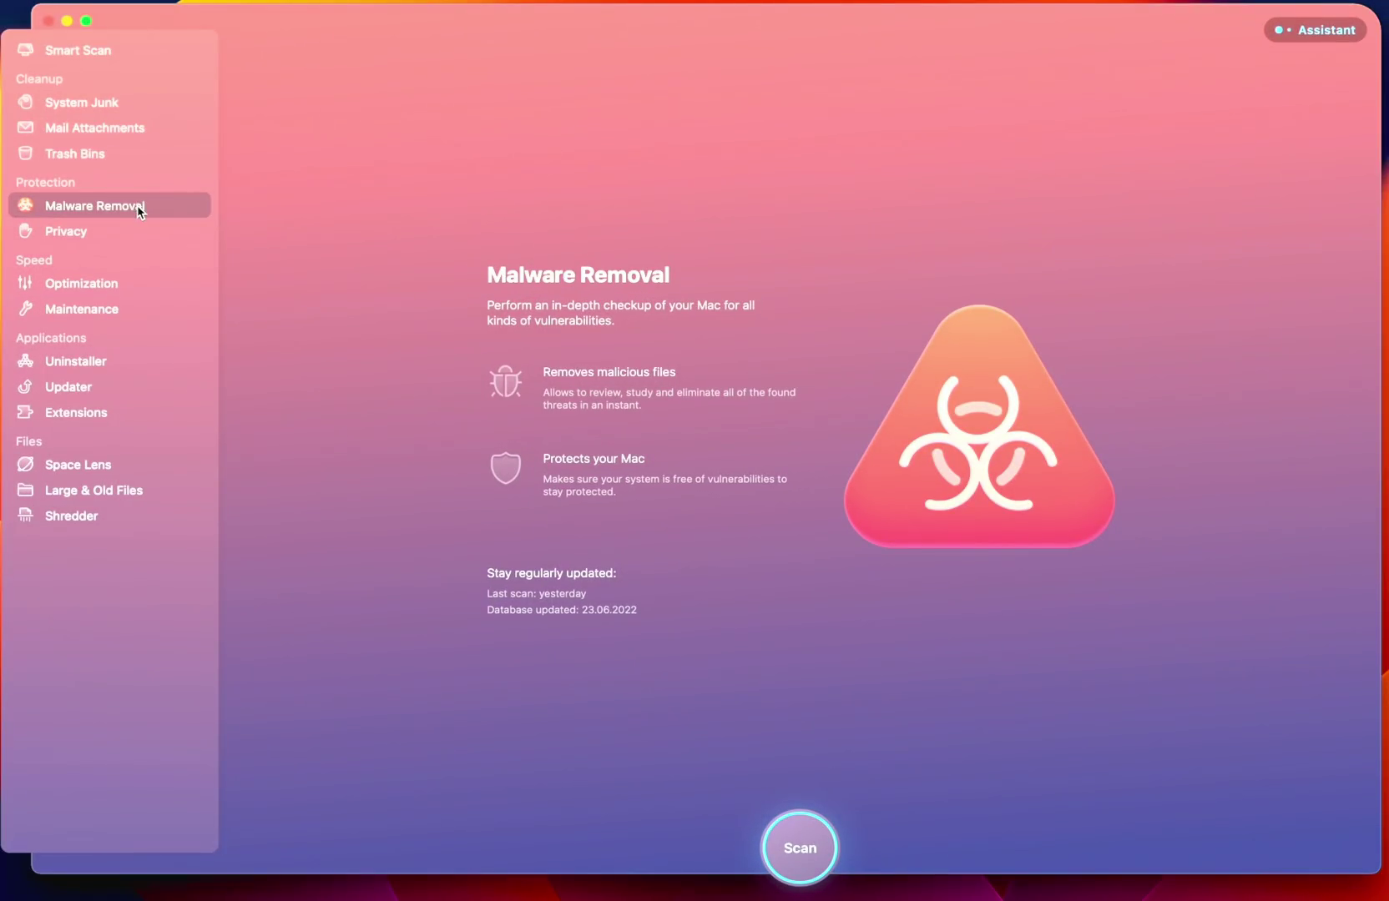
Check CleanMyMac X's Privacy and Space Lens, run a Smart Scan, then view Trash Bins
left_click(139, 234)
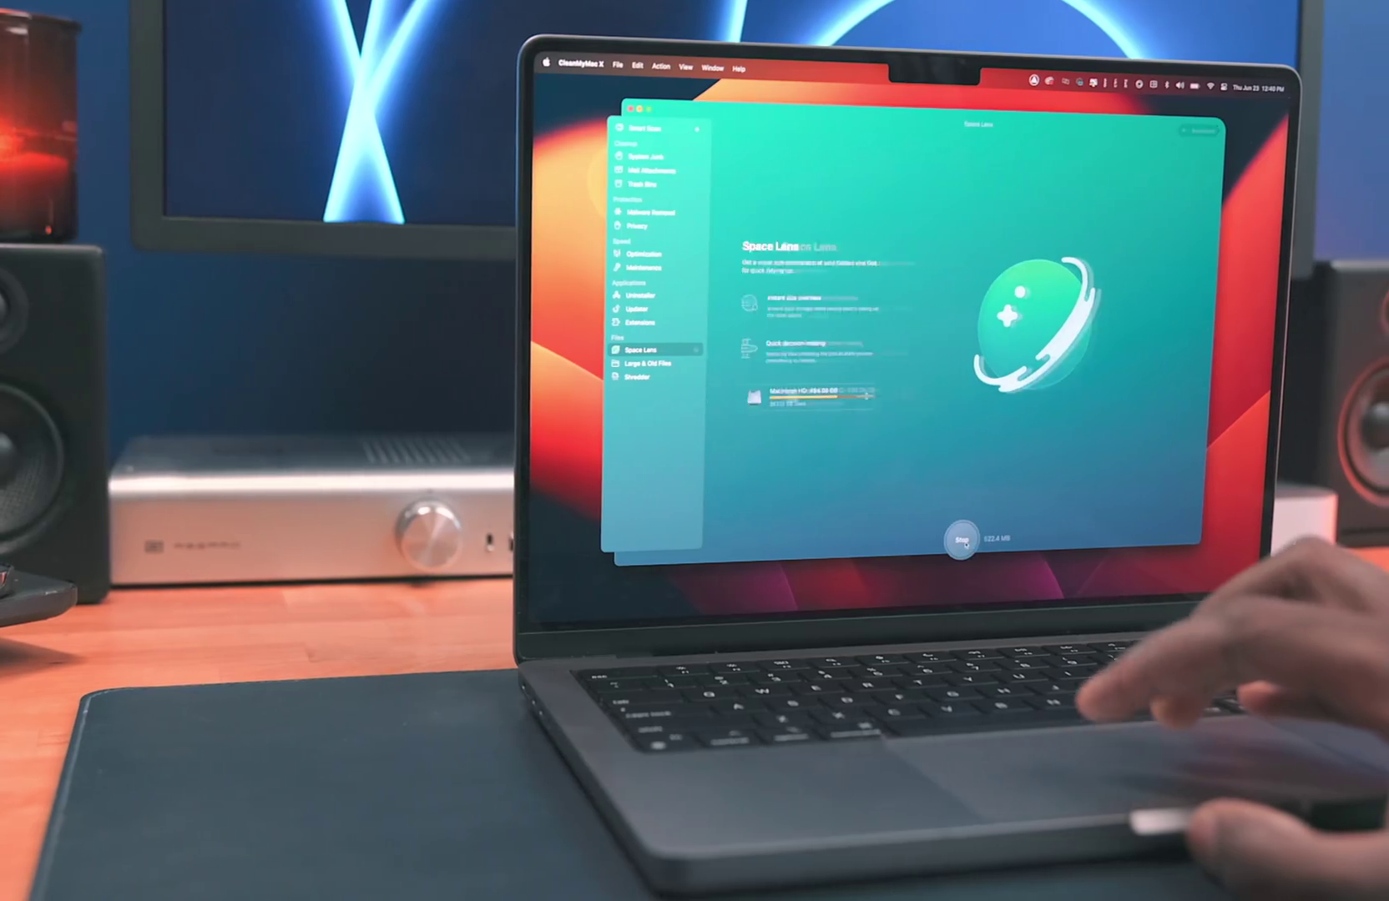
left_click(959, 534)
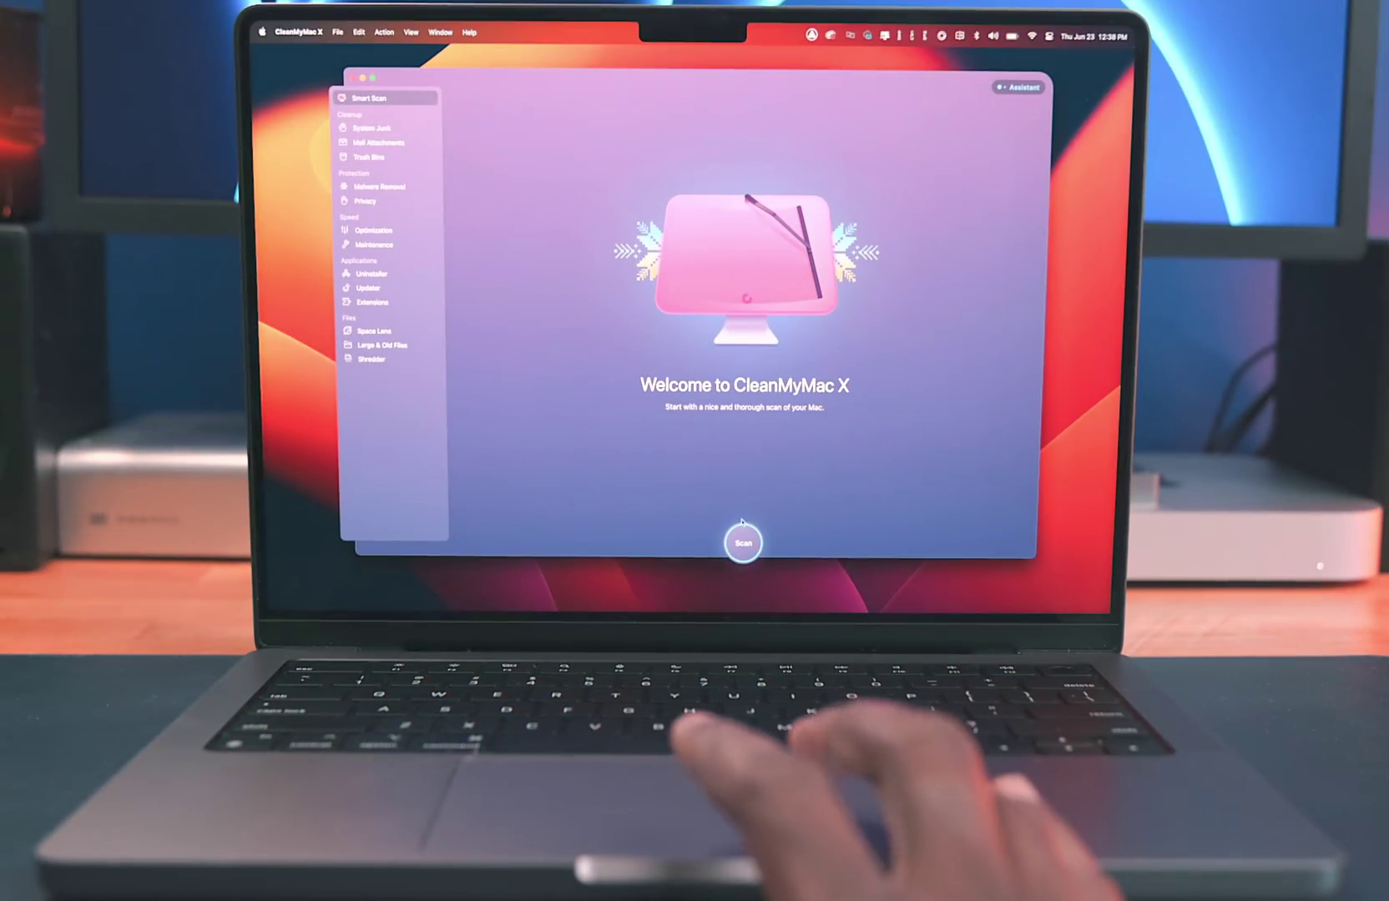
left_click(724, 548)
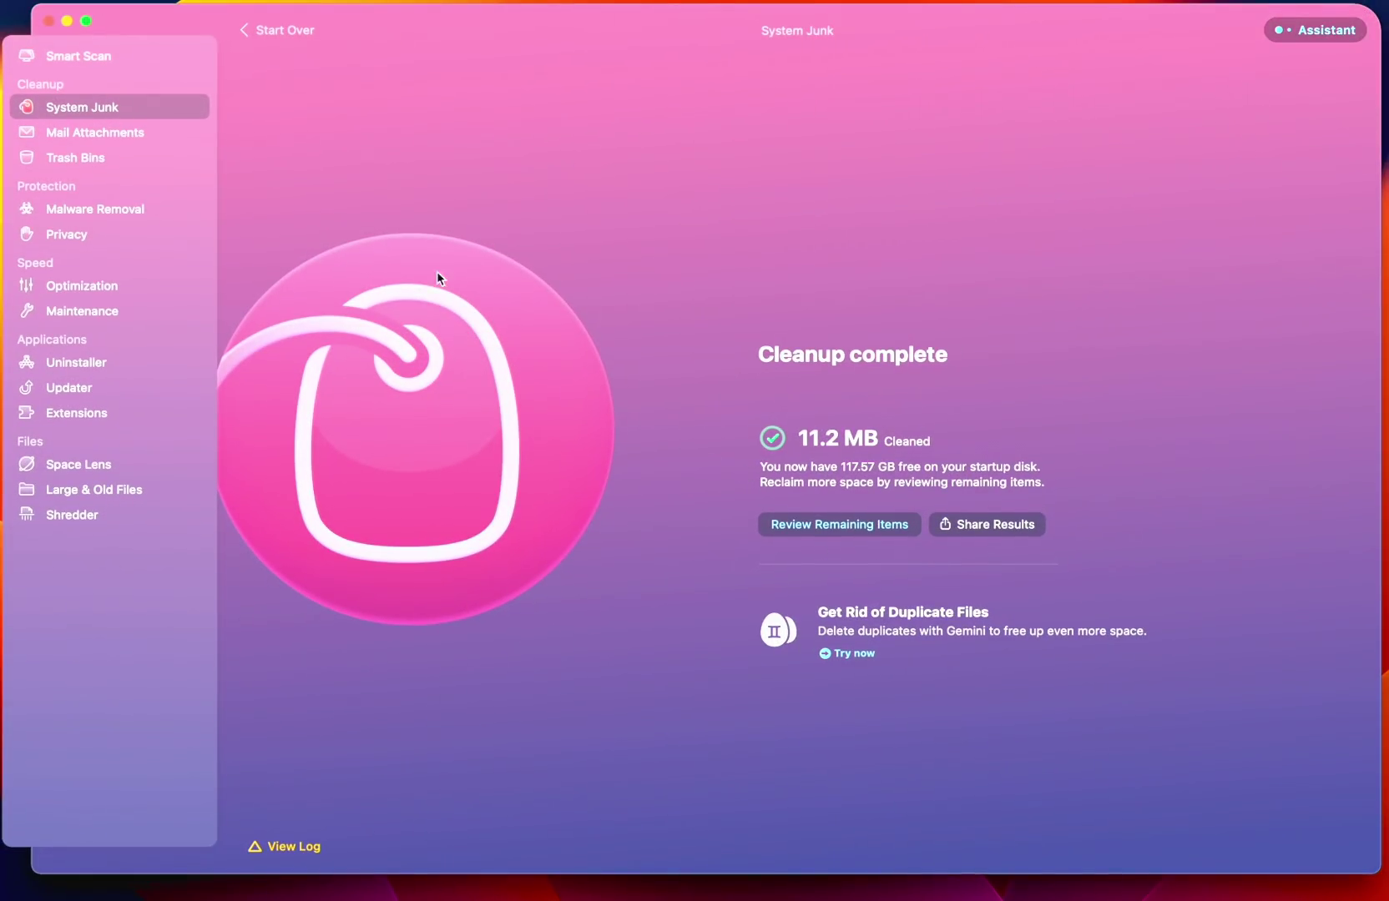
left_click(131, 161)
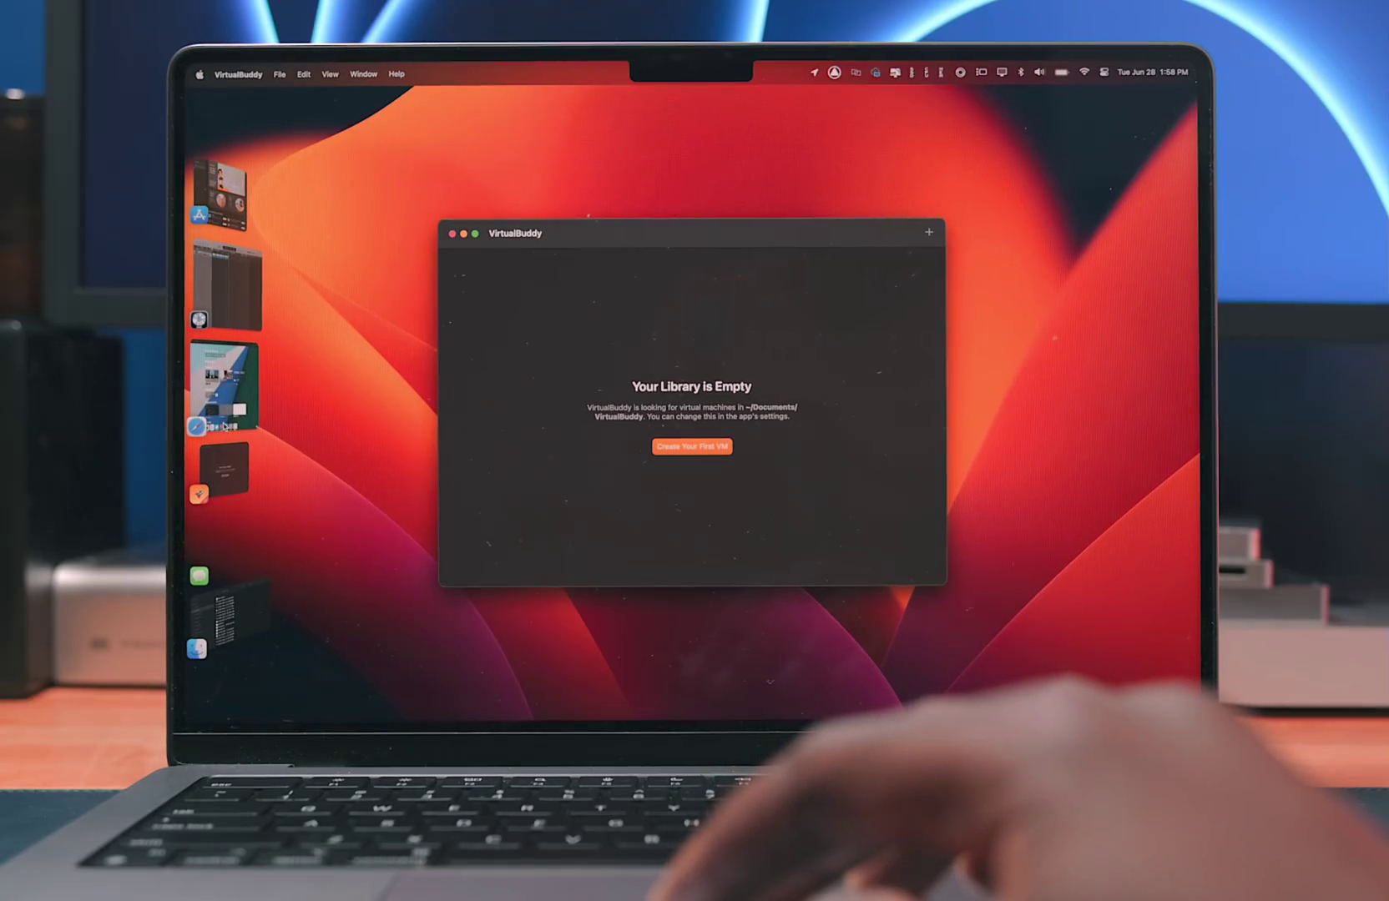
Bring Safari, then the Logic Pro project, to centre stage from the strip
left_click(224, 388)
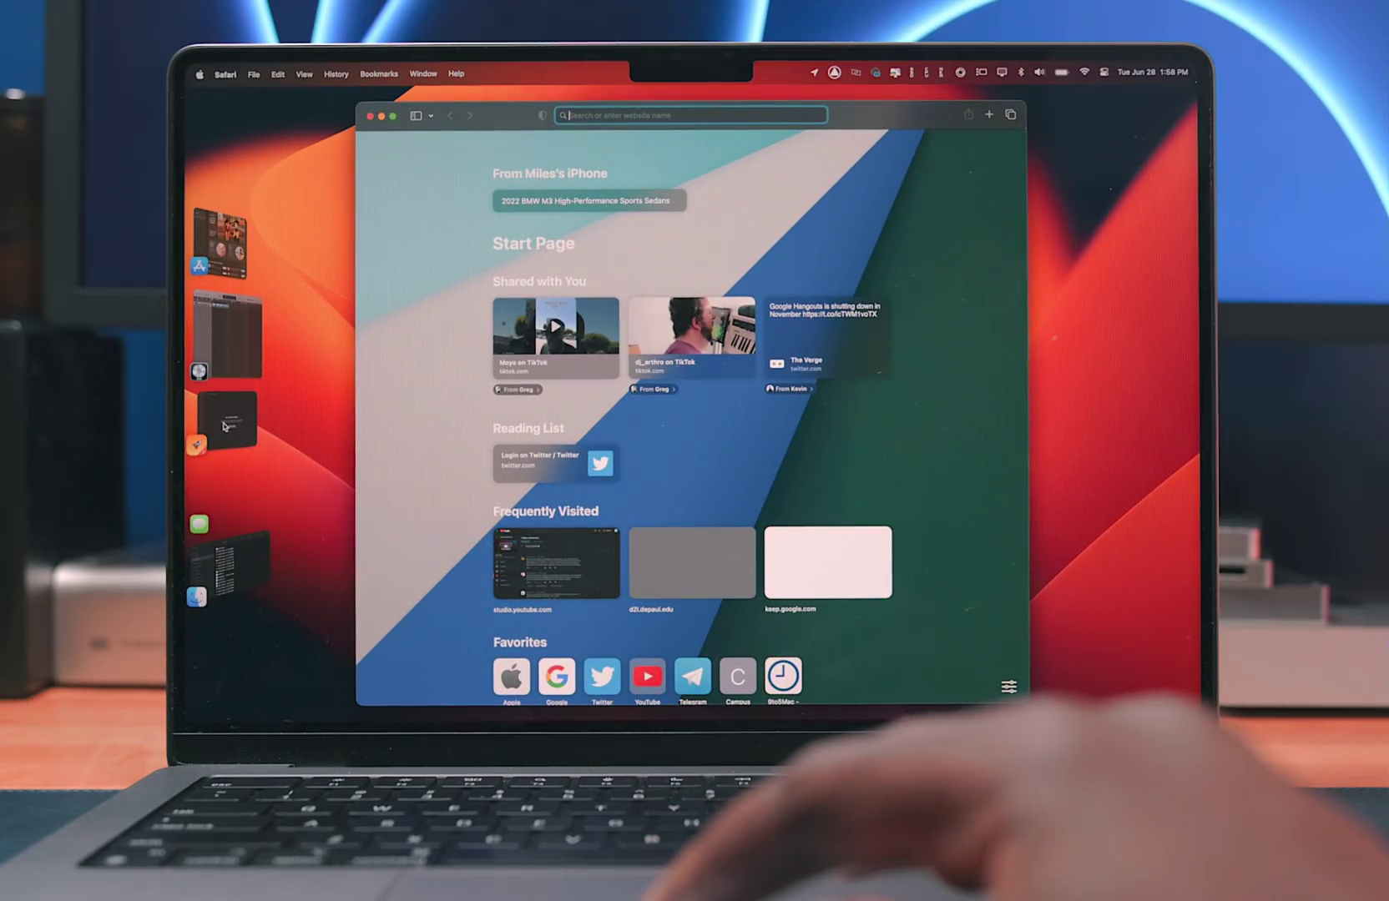
left_click(232, 374)
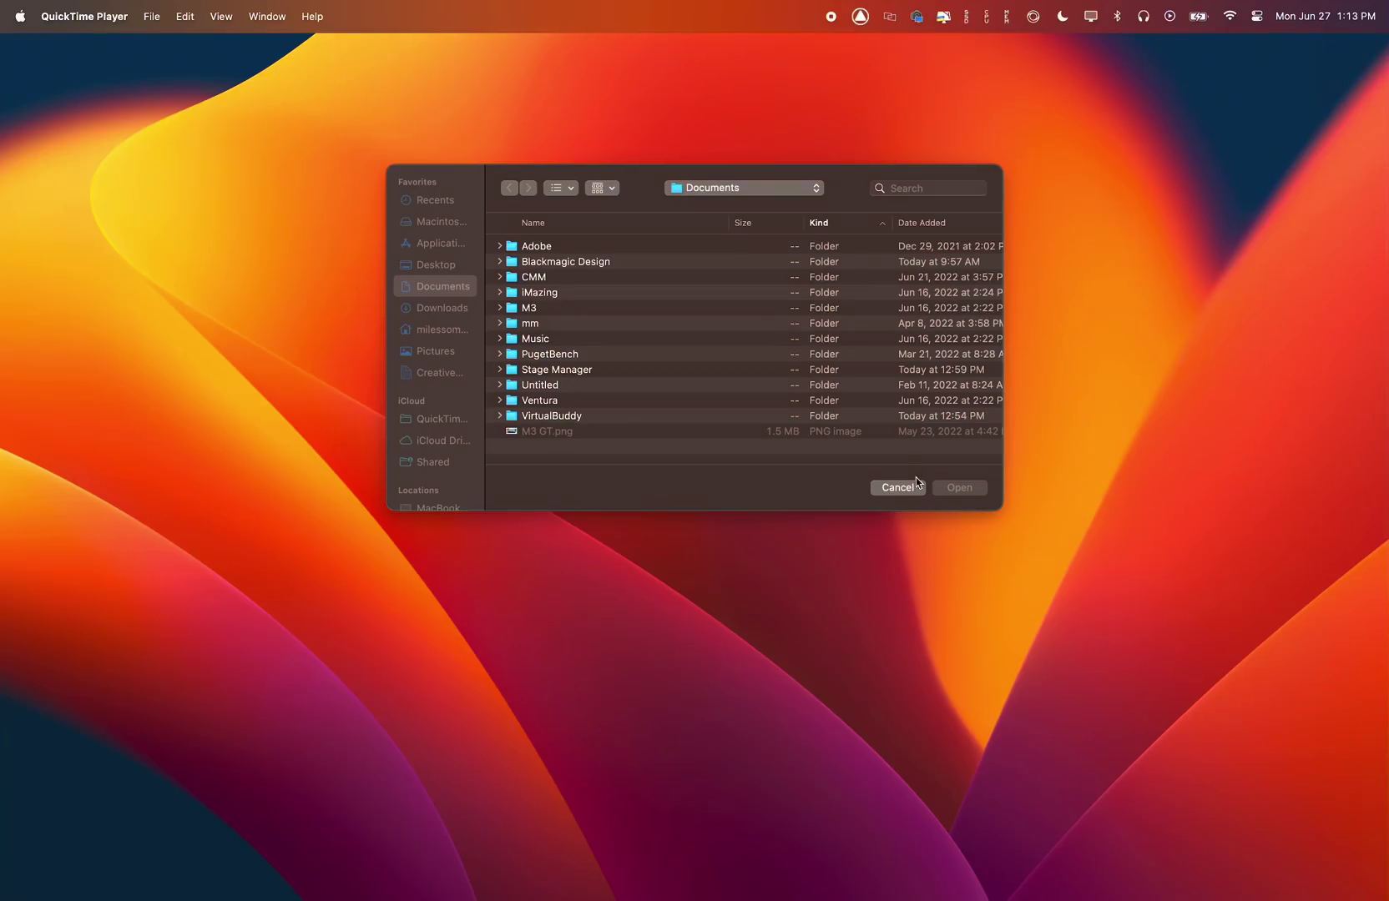
Cancel the Open dialog and turn on Show Recent Apps in Control Center's Stage Manager options
left_click(905, 488)
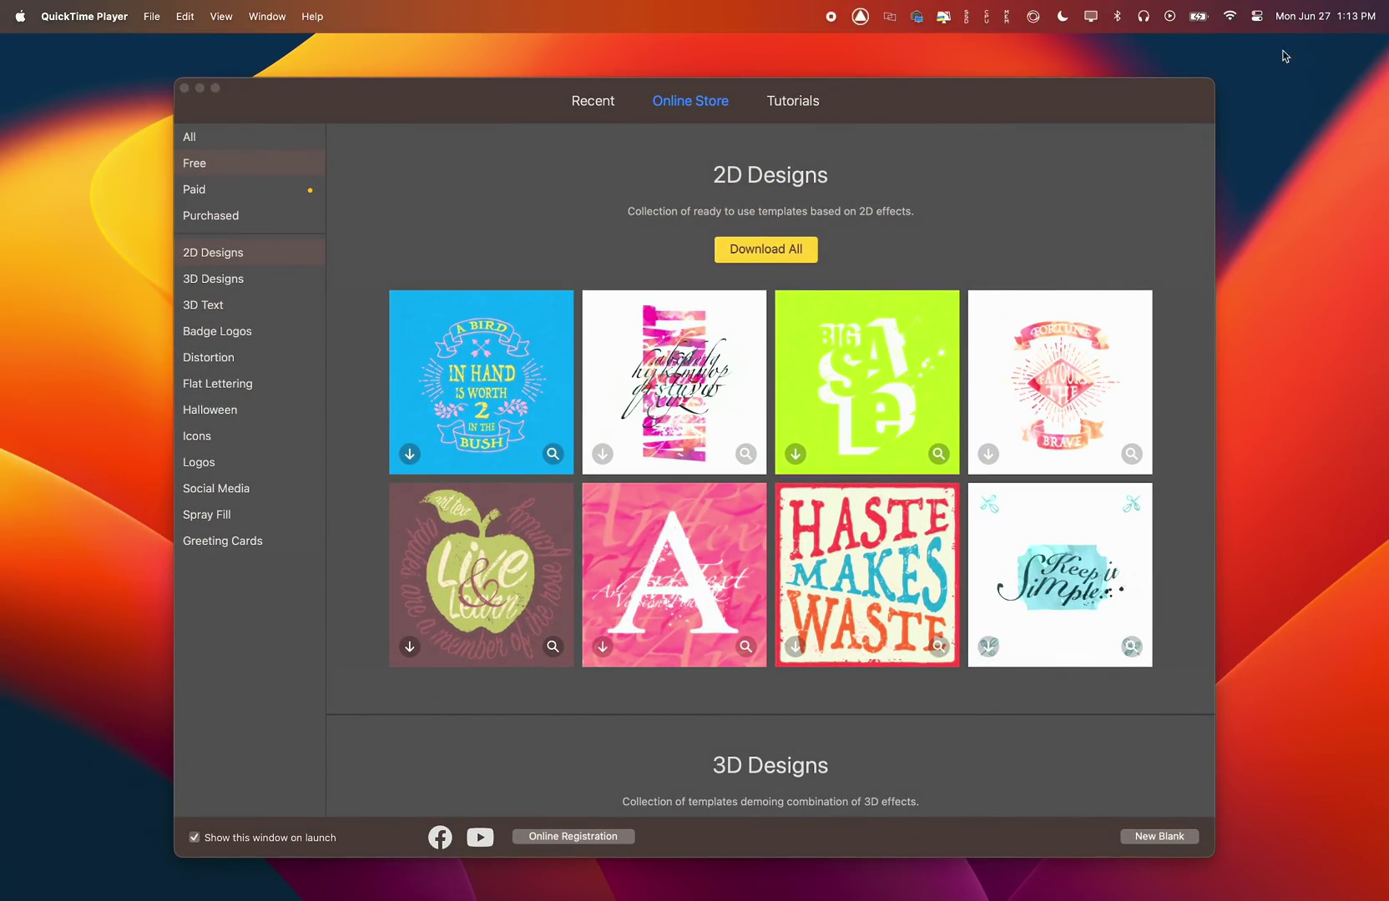
left_click(1256, 15)
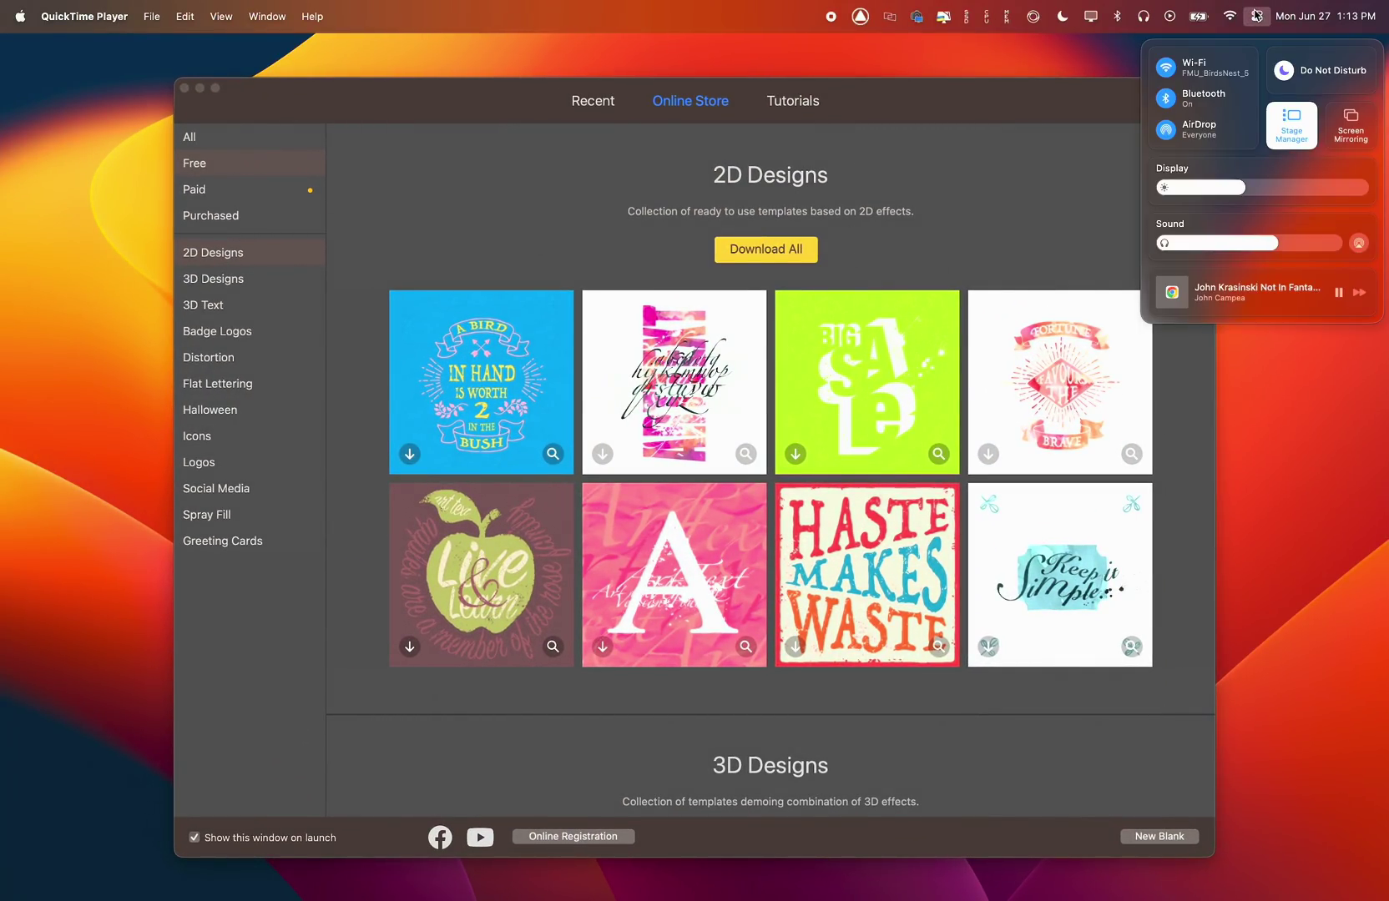
left_click(1290, 140)
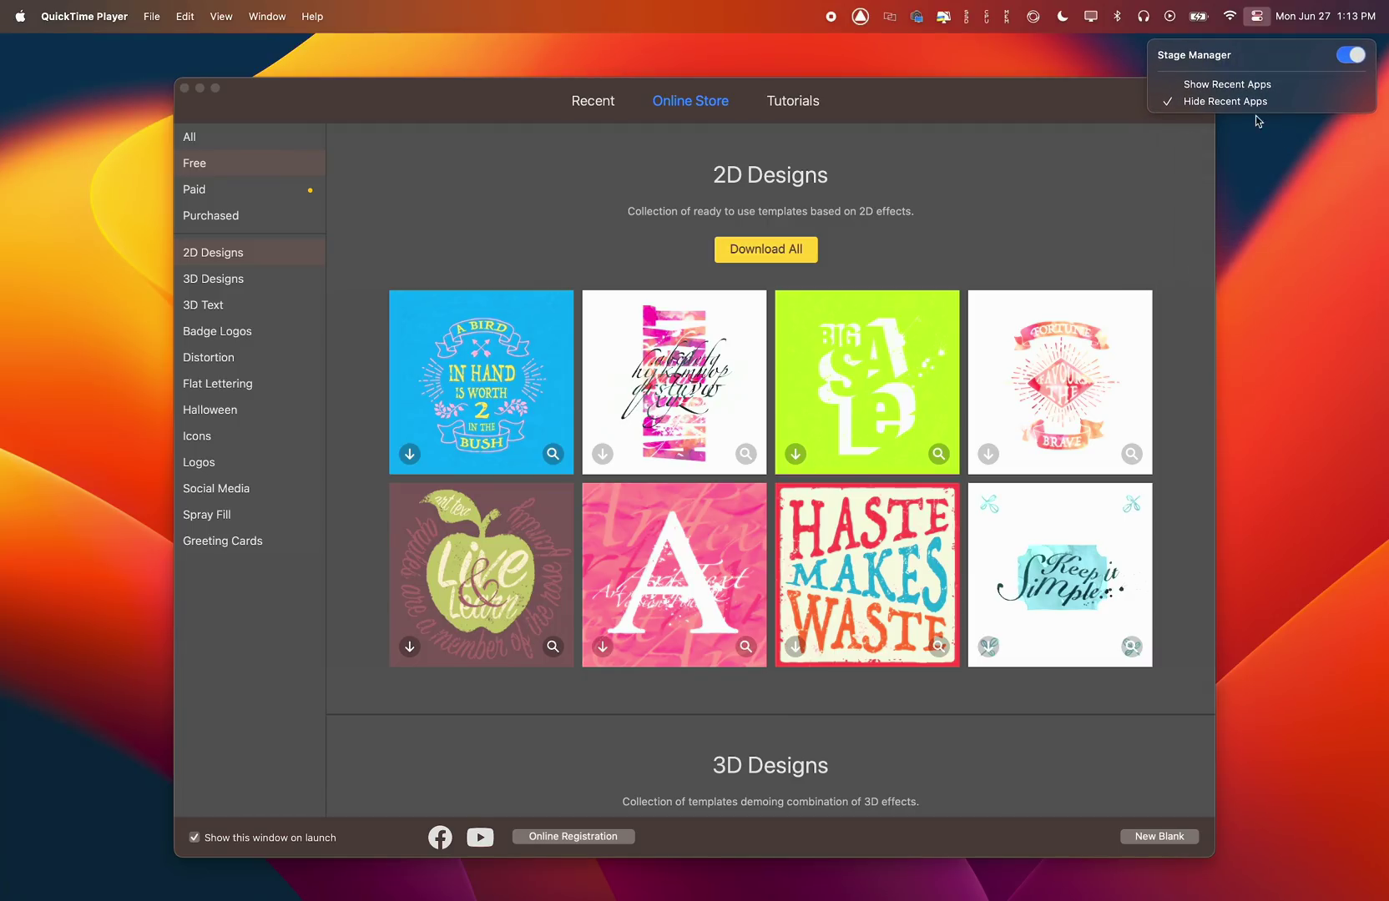
left_click(1234, 84)
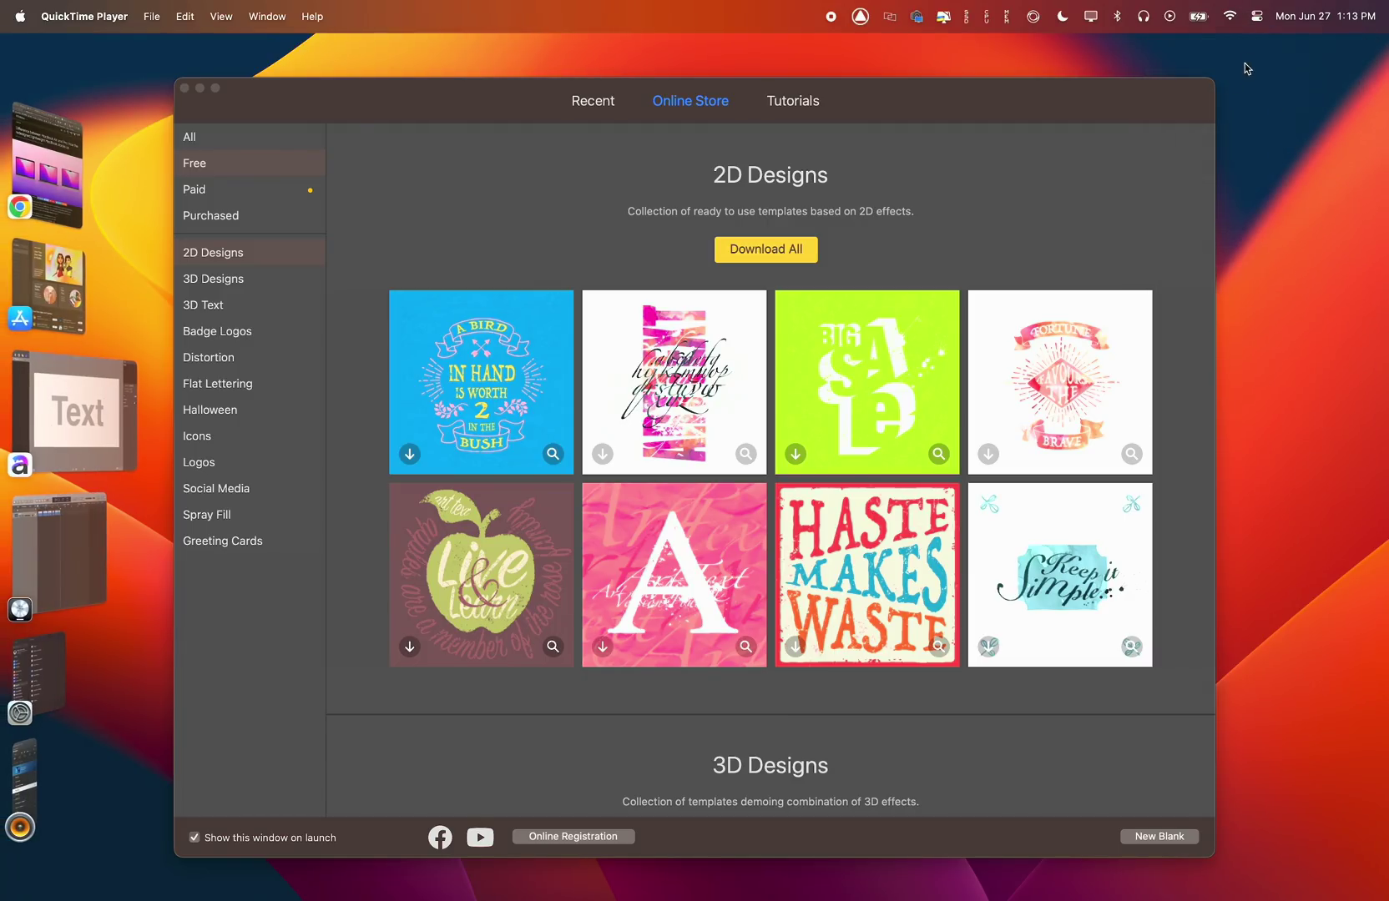
Hide the recent apps strip again, then switch Stage Manager off in Control Center
left_click(1258, 16)
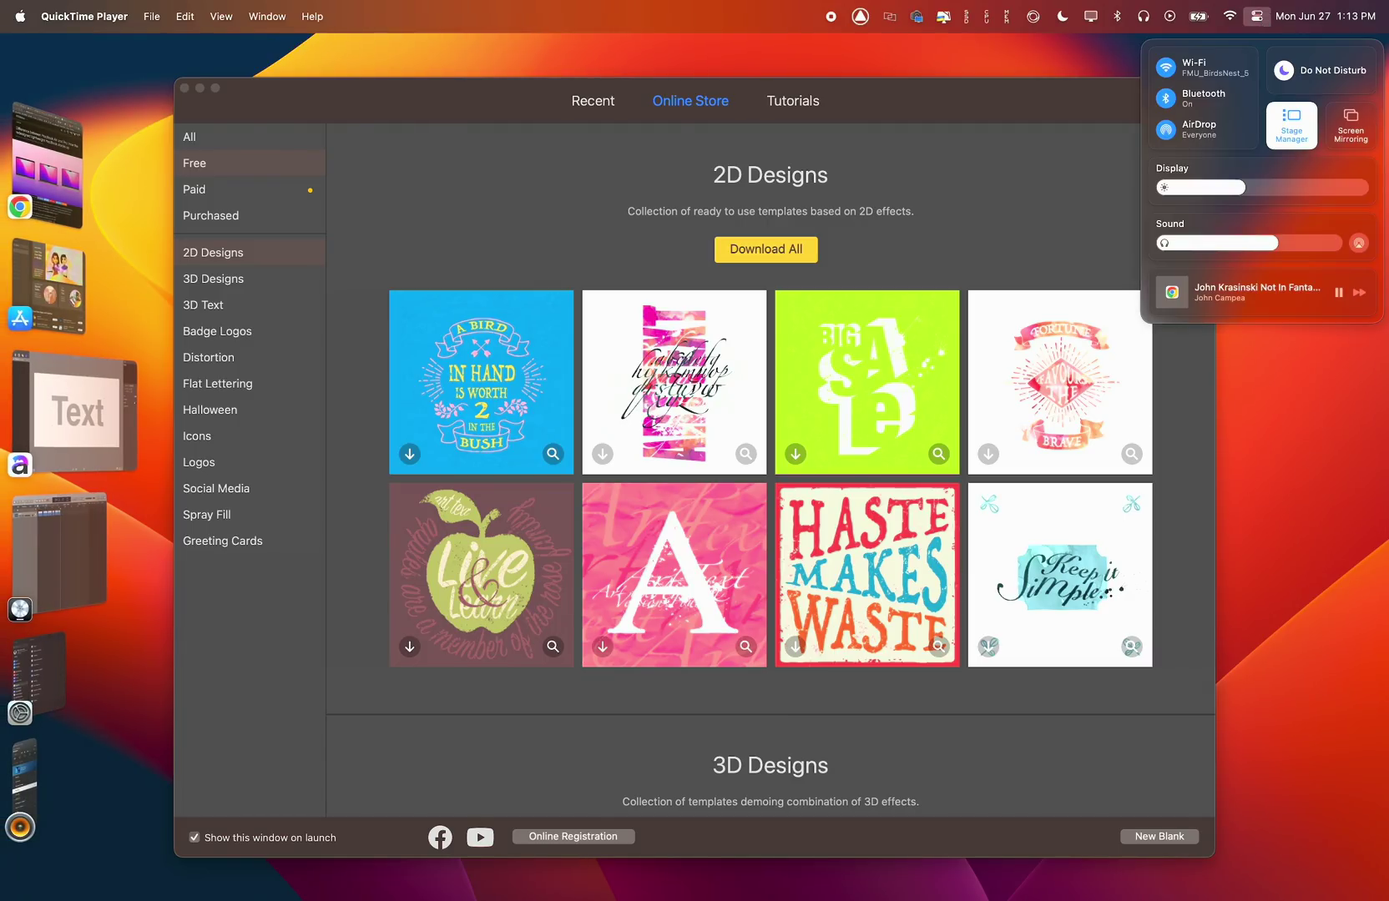
left_click(1290, 138)
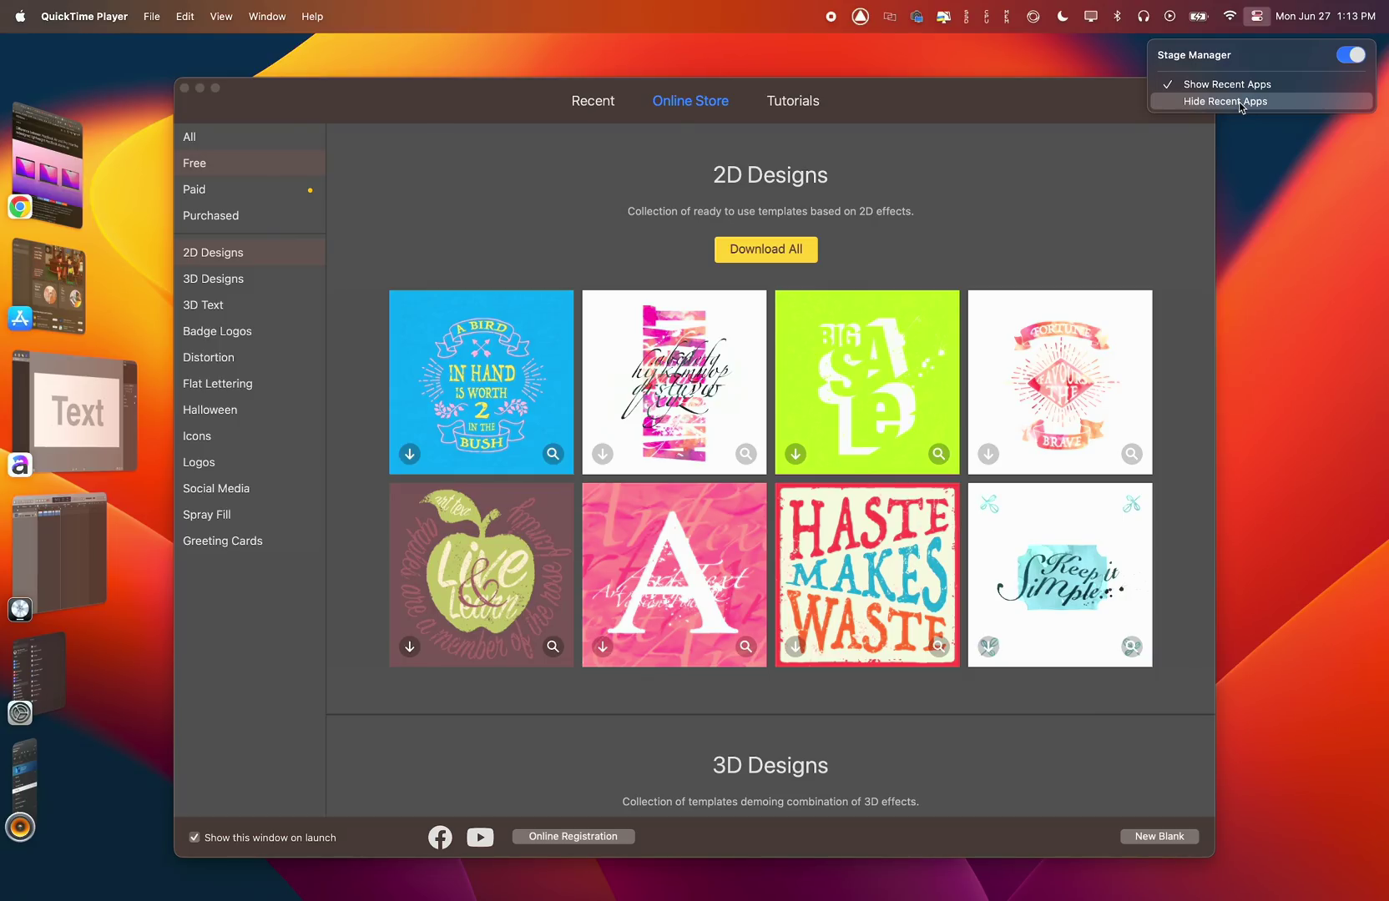
left_click(1240, 102)
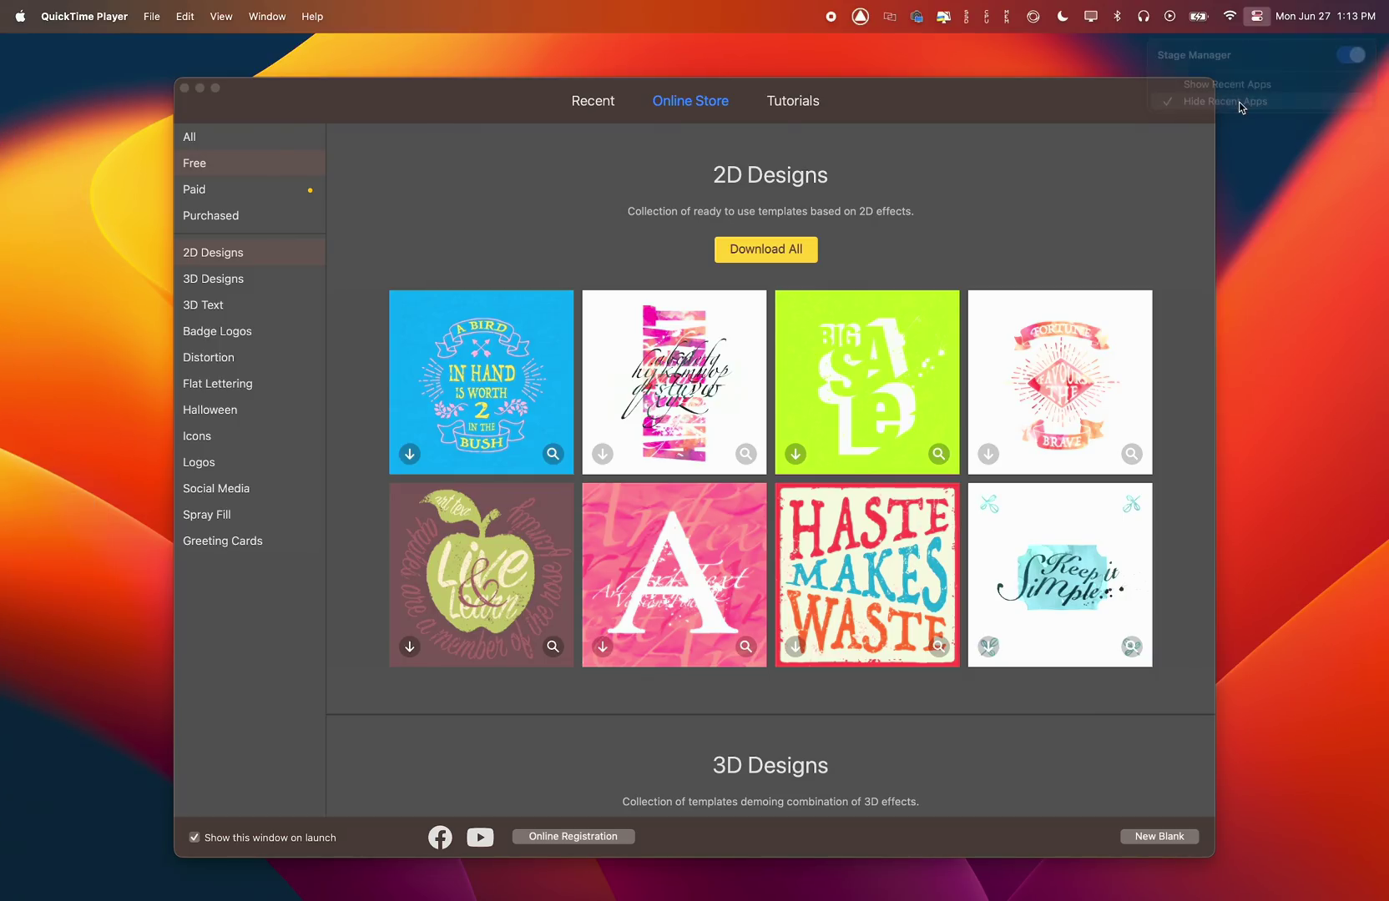
left_click(1256, 16)
left_click(1286, 115)
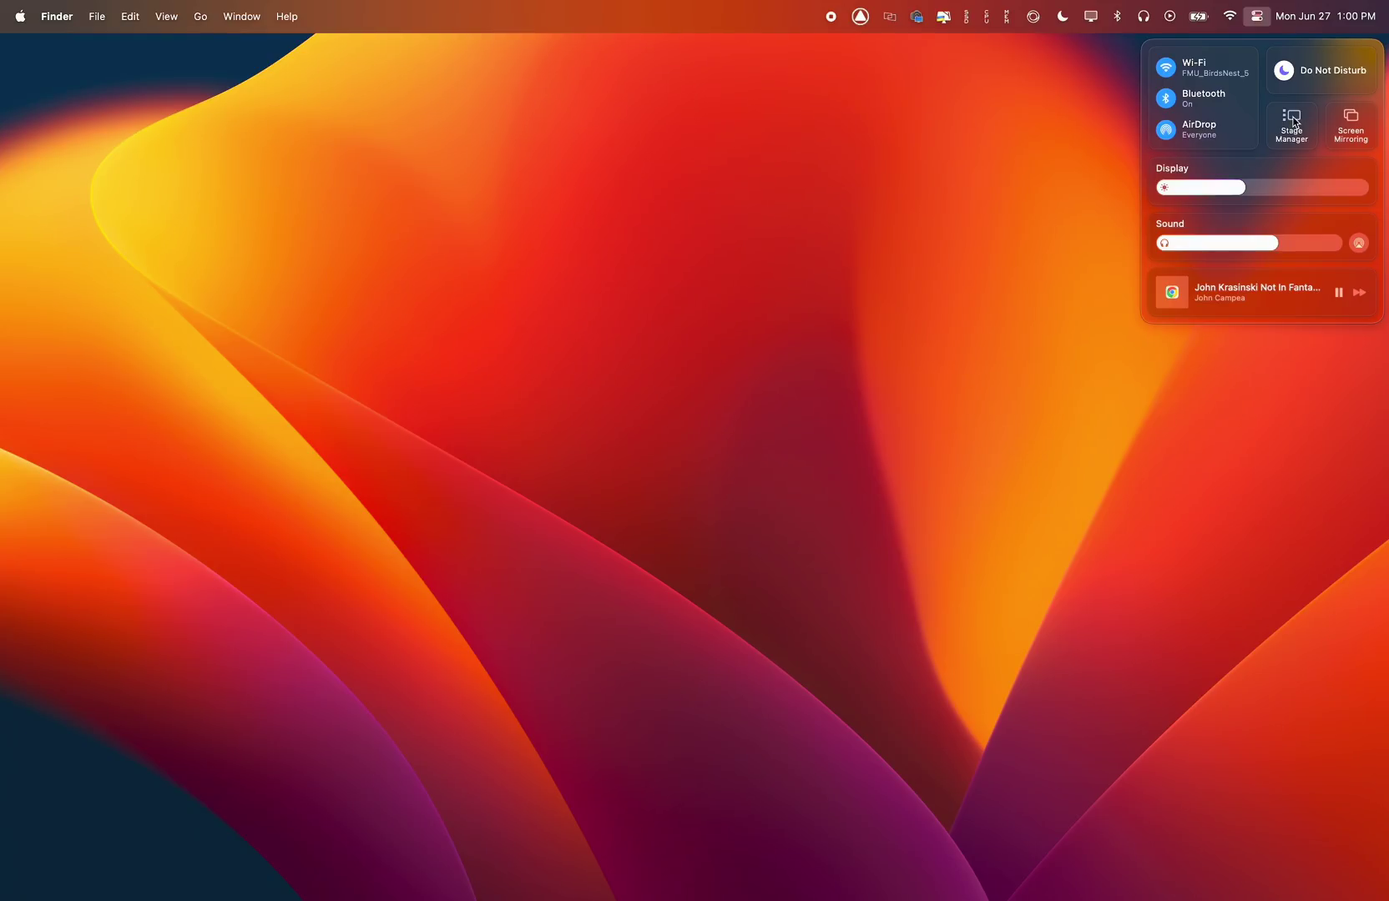
Turn Stage Manager on, then switch to Chrome and back to VirtualBuddy from the strip
left_click(1292, 118)
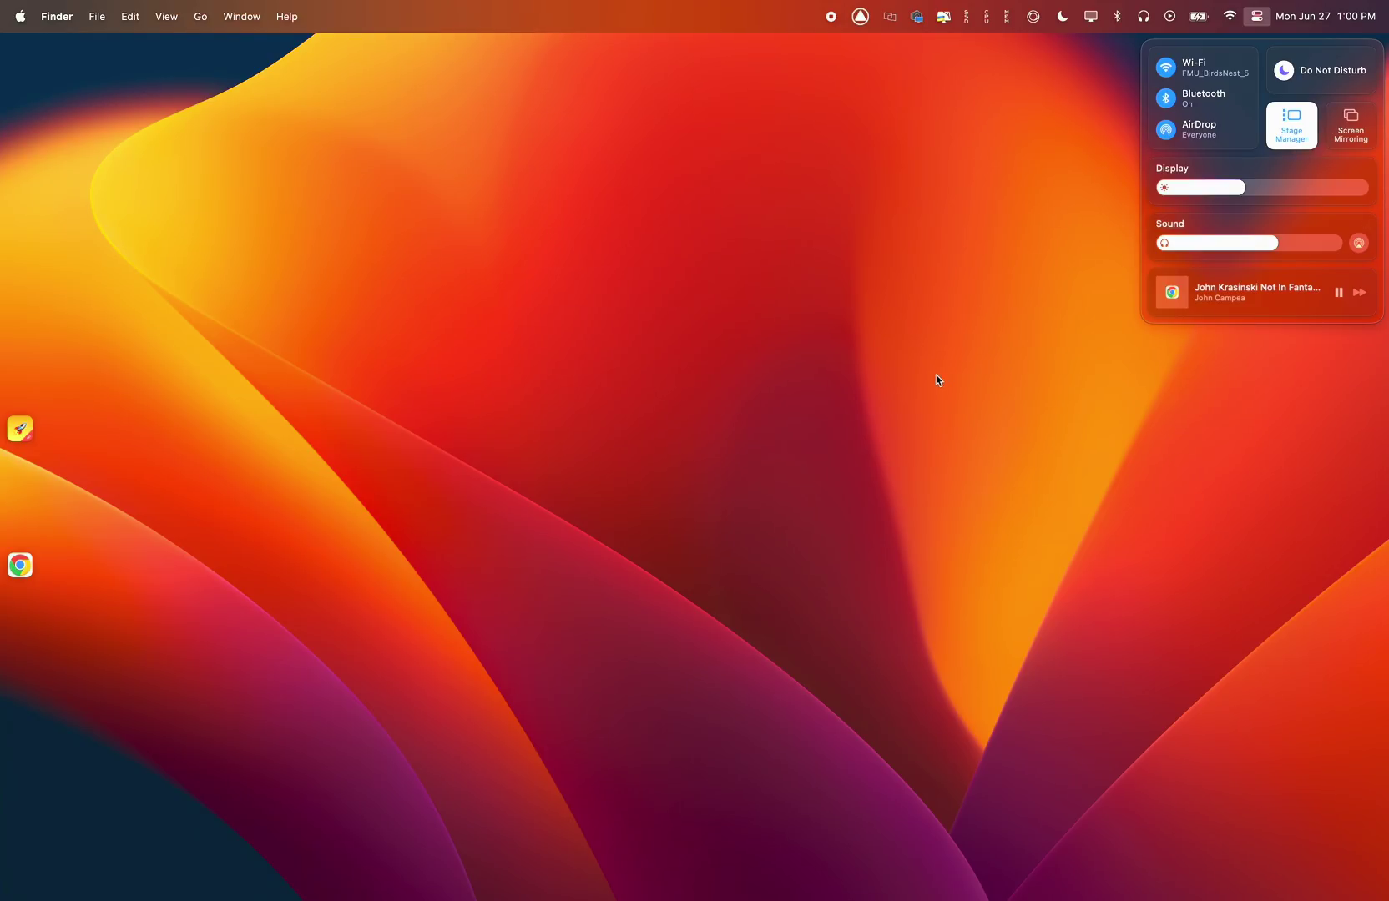
left_click(1035, 233)
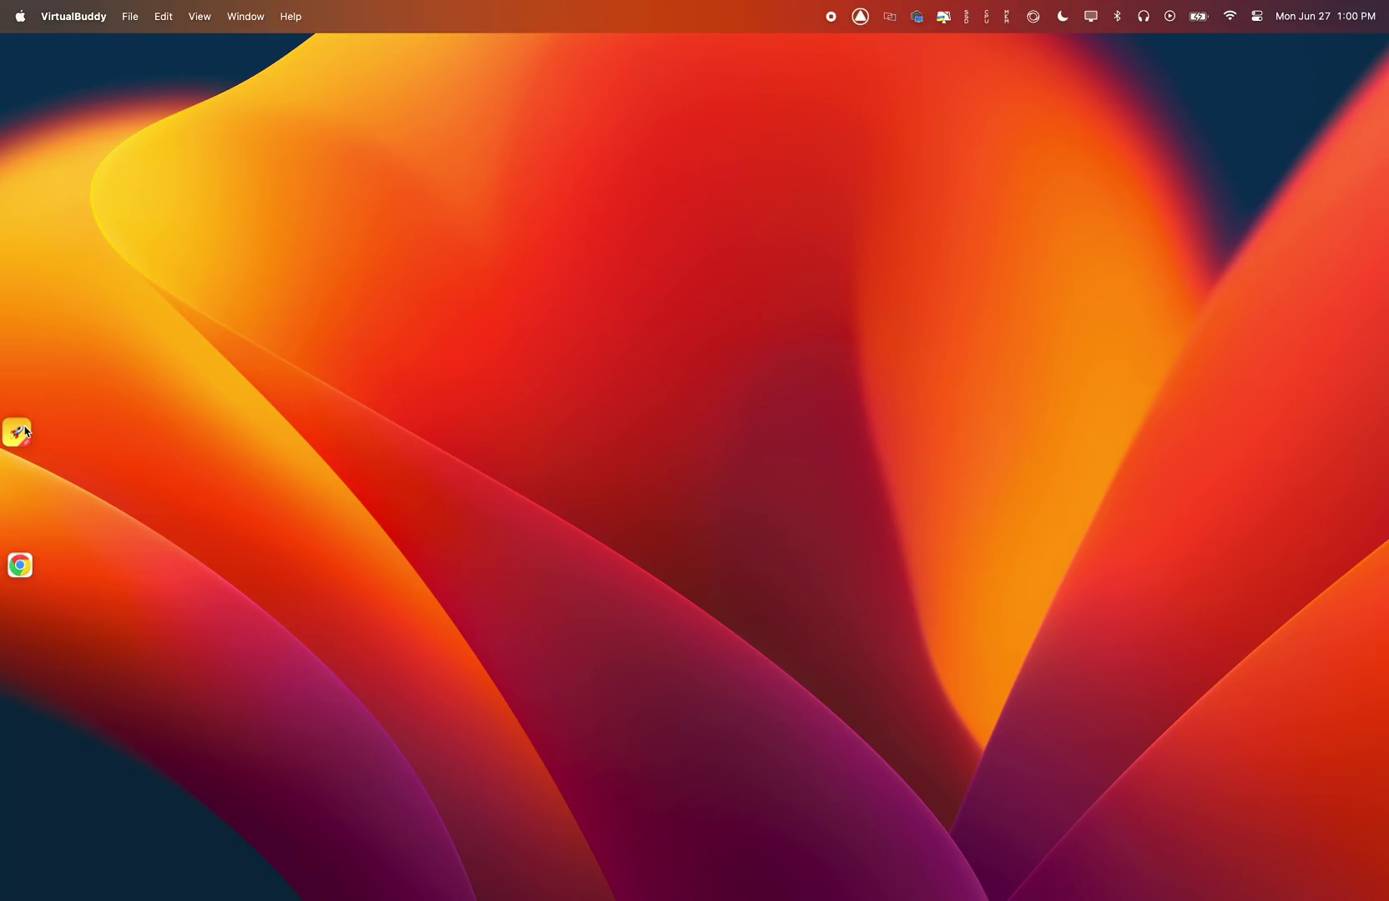
left_click(29, 568)
left_click(26, 502)
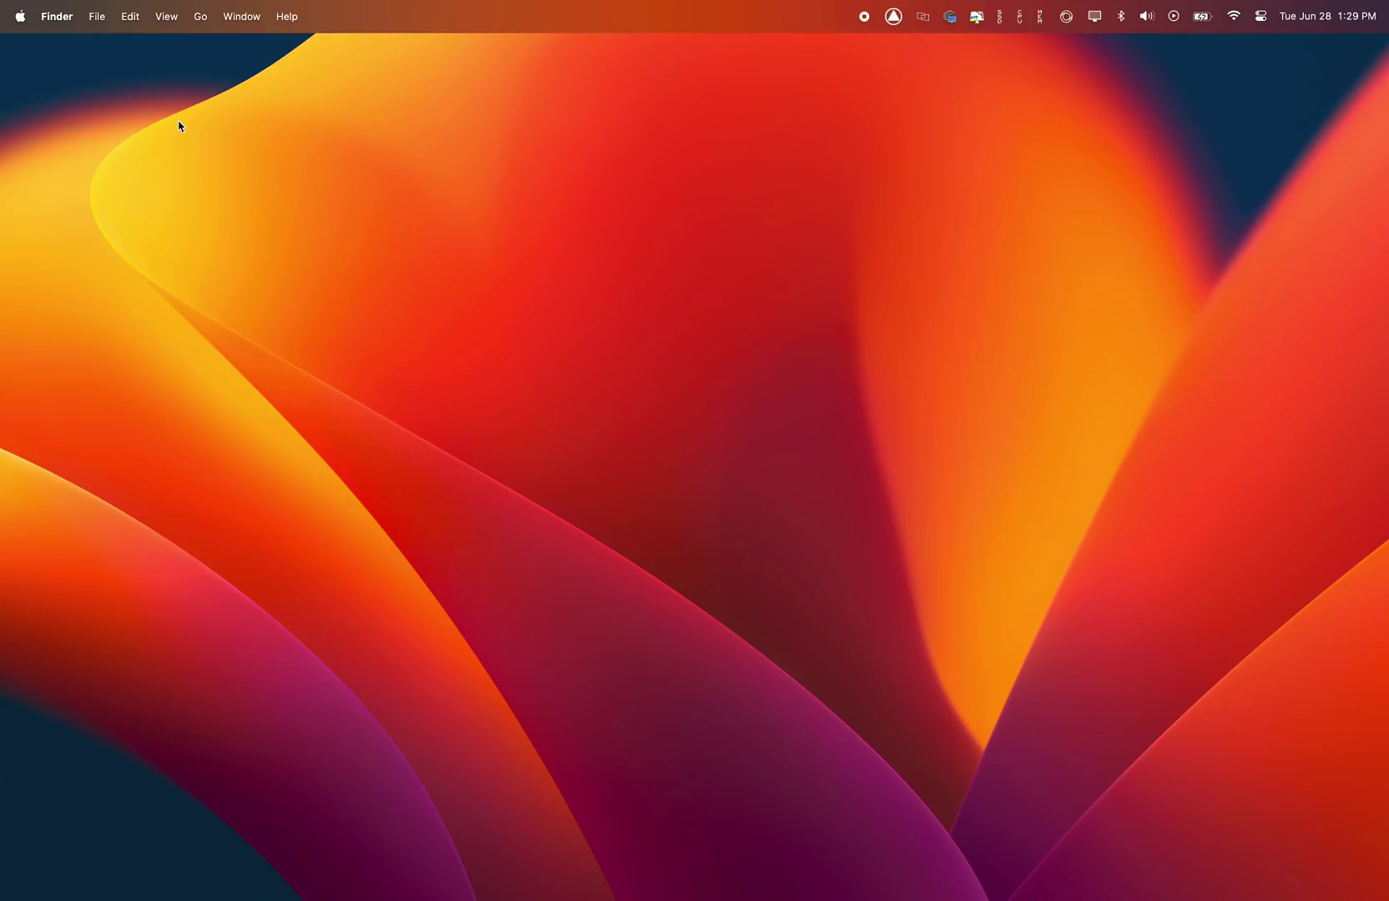
Set Stage Manager to Show in Menu Bar in Control Center settings, then enable it from that icon
left_click(20, 16)
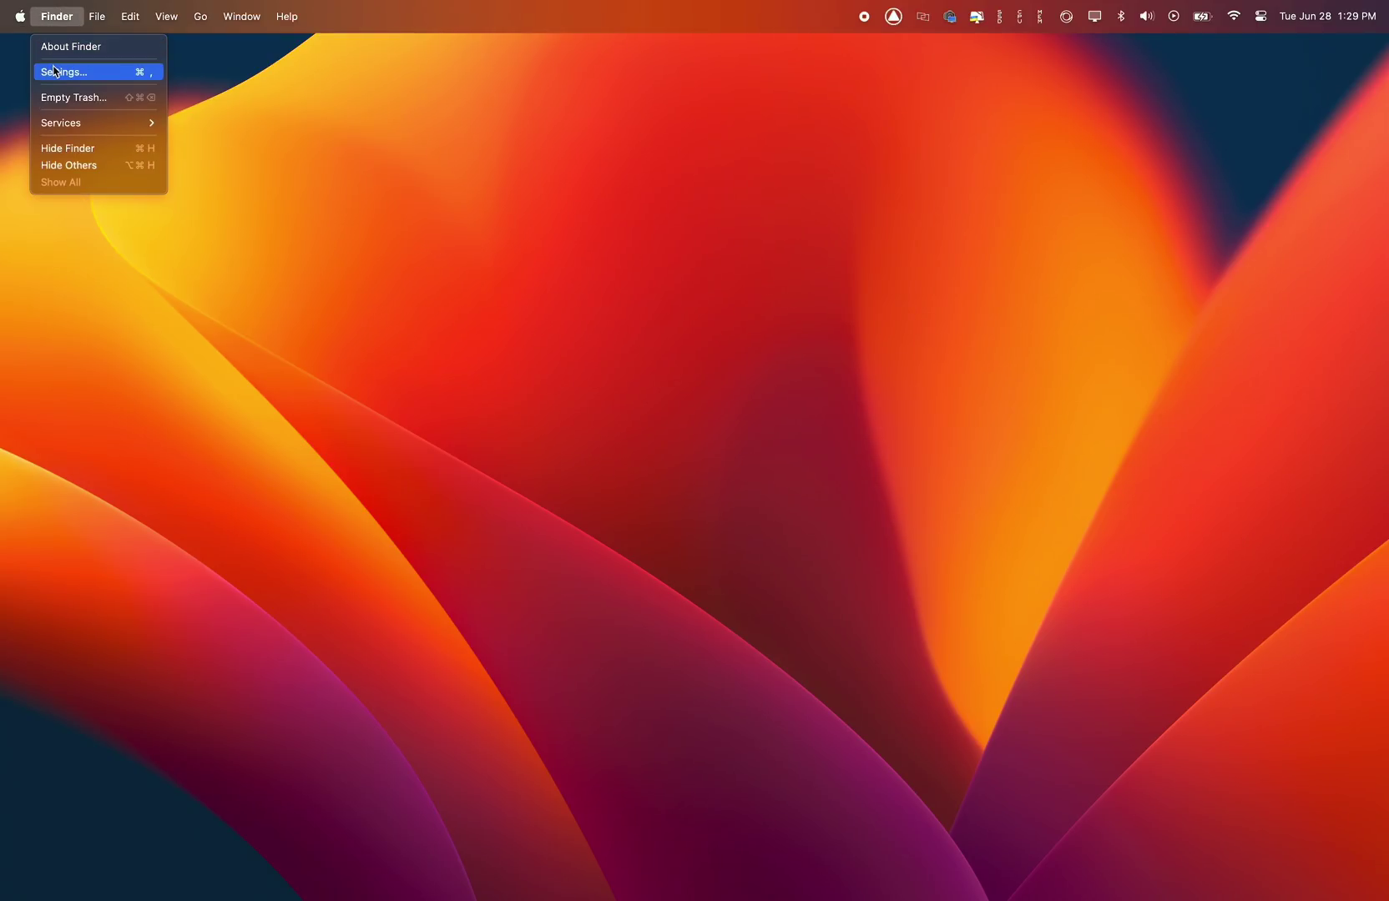
left_click(32, 75)
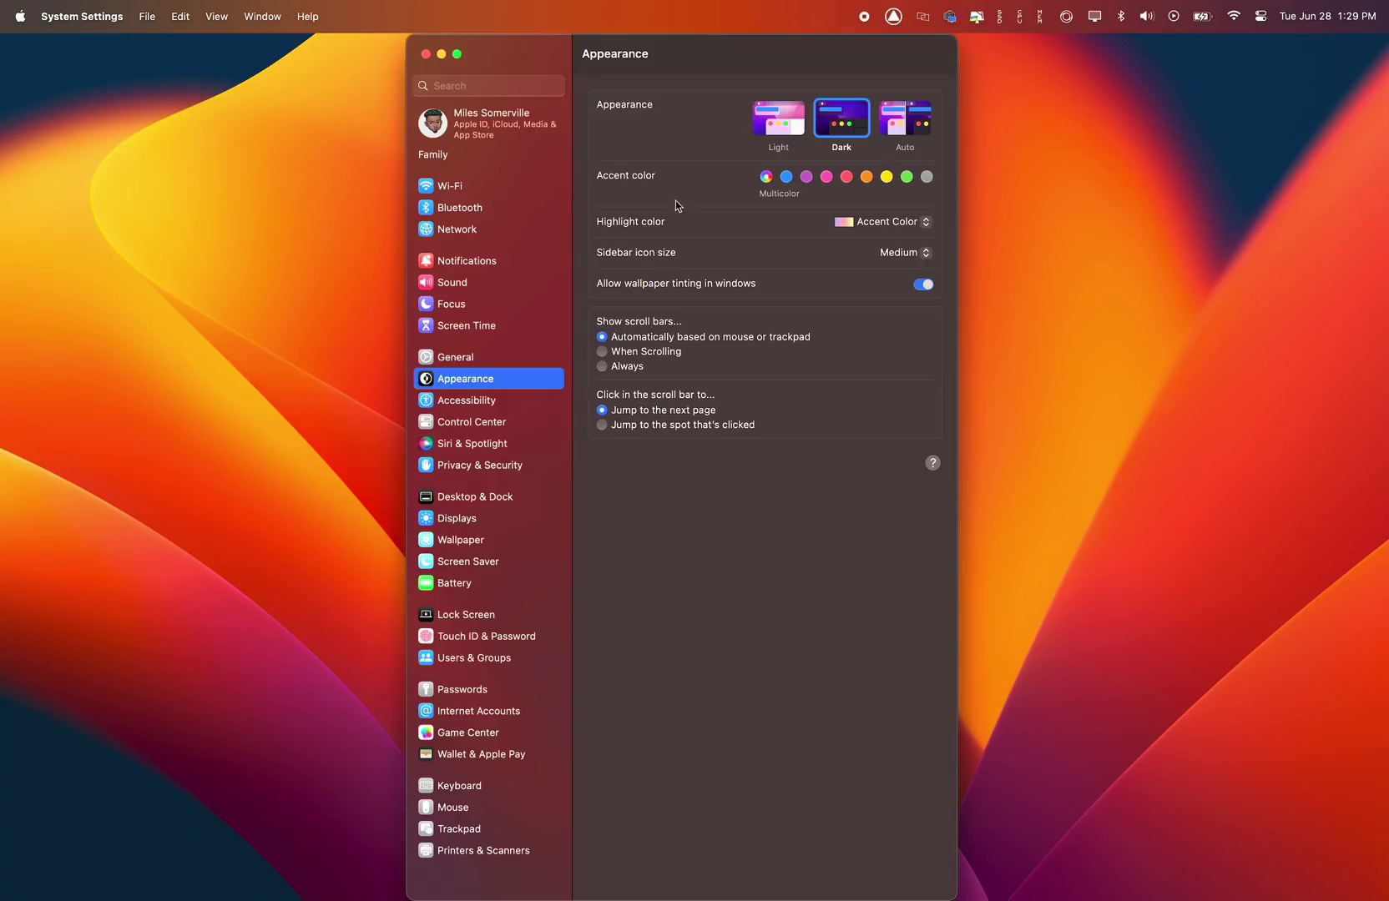
left_click(483, 428)
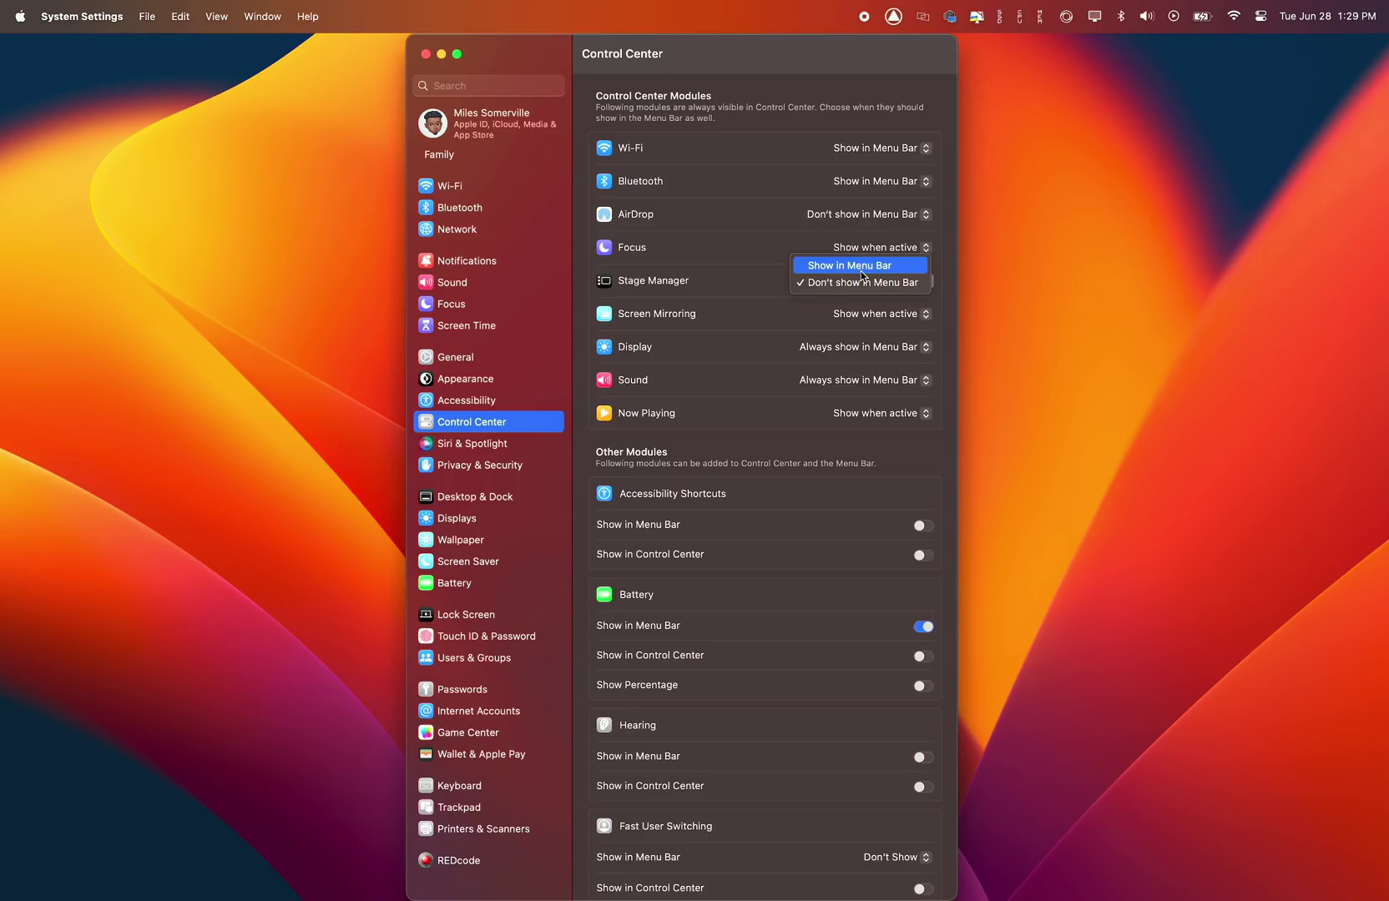
left_click(863, 276)
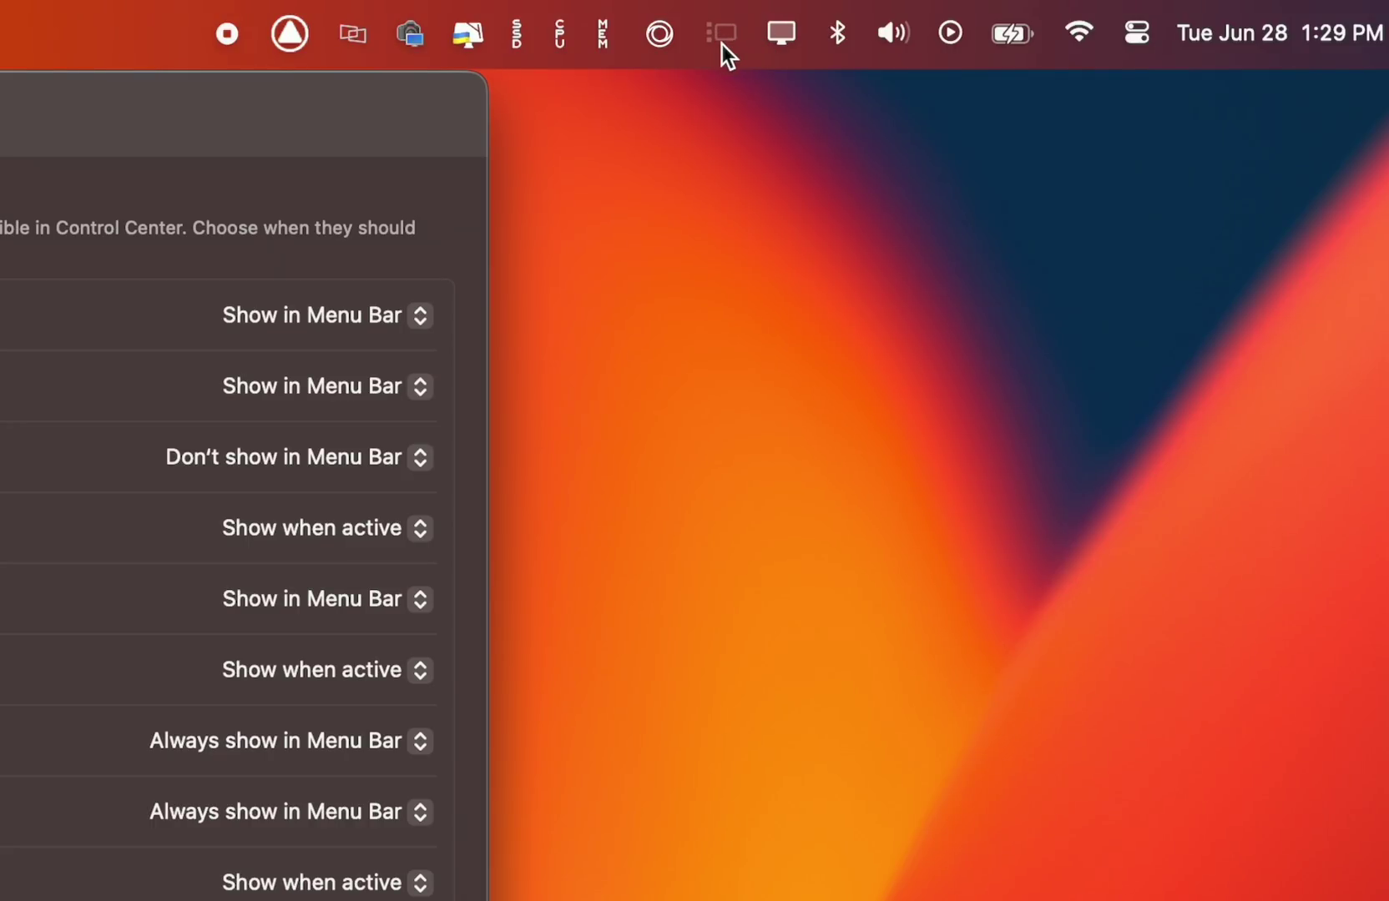
left_click(721, 43)
left_click(1105, 110)
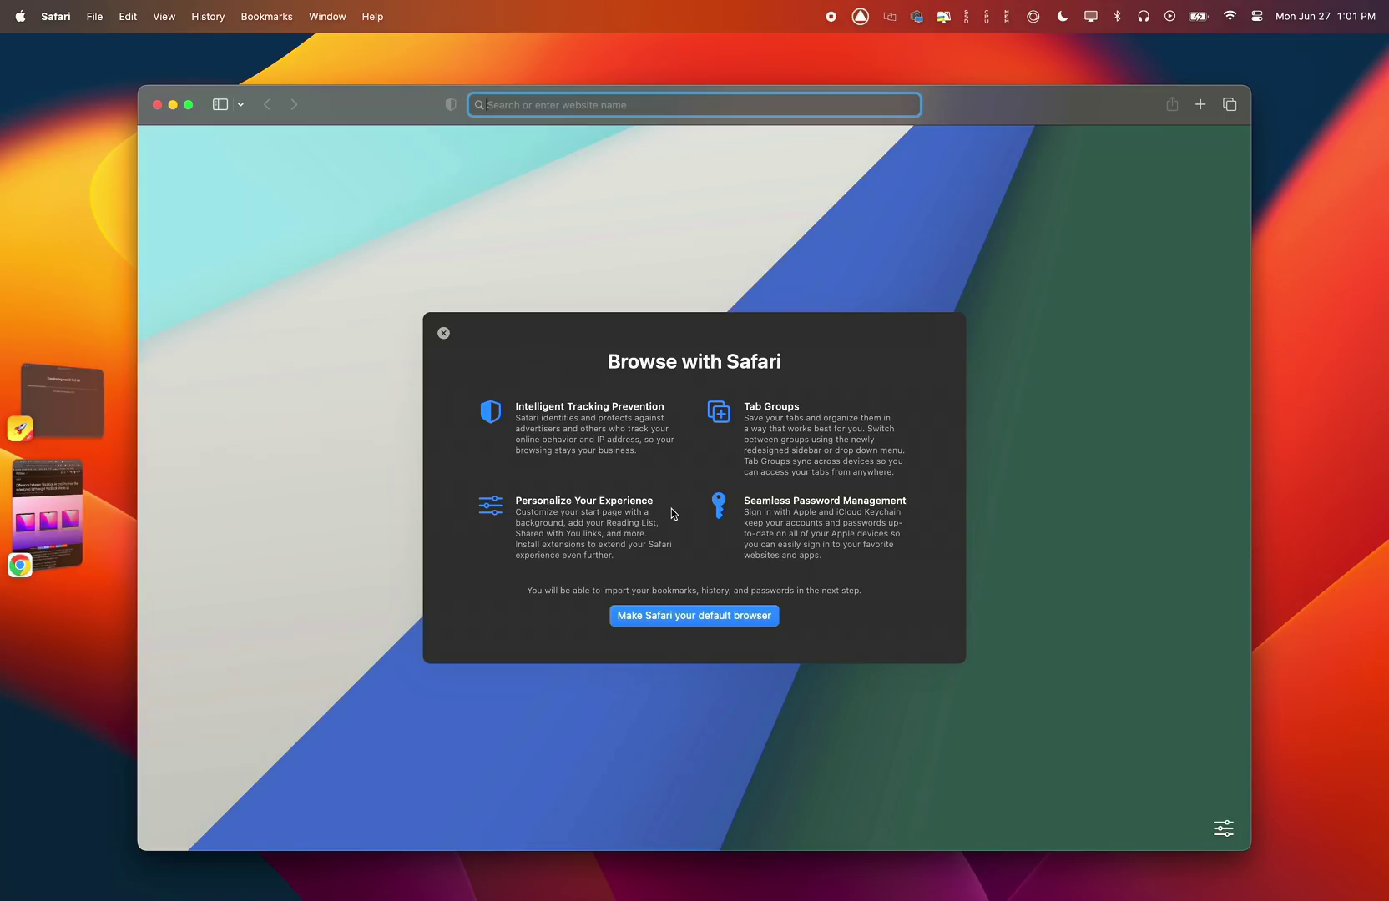
Dismiss Safari's Browse with Safari welcome dialog and scroll the Start Page
left_click(529, 336)
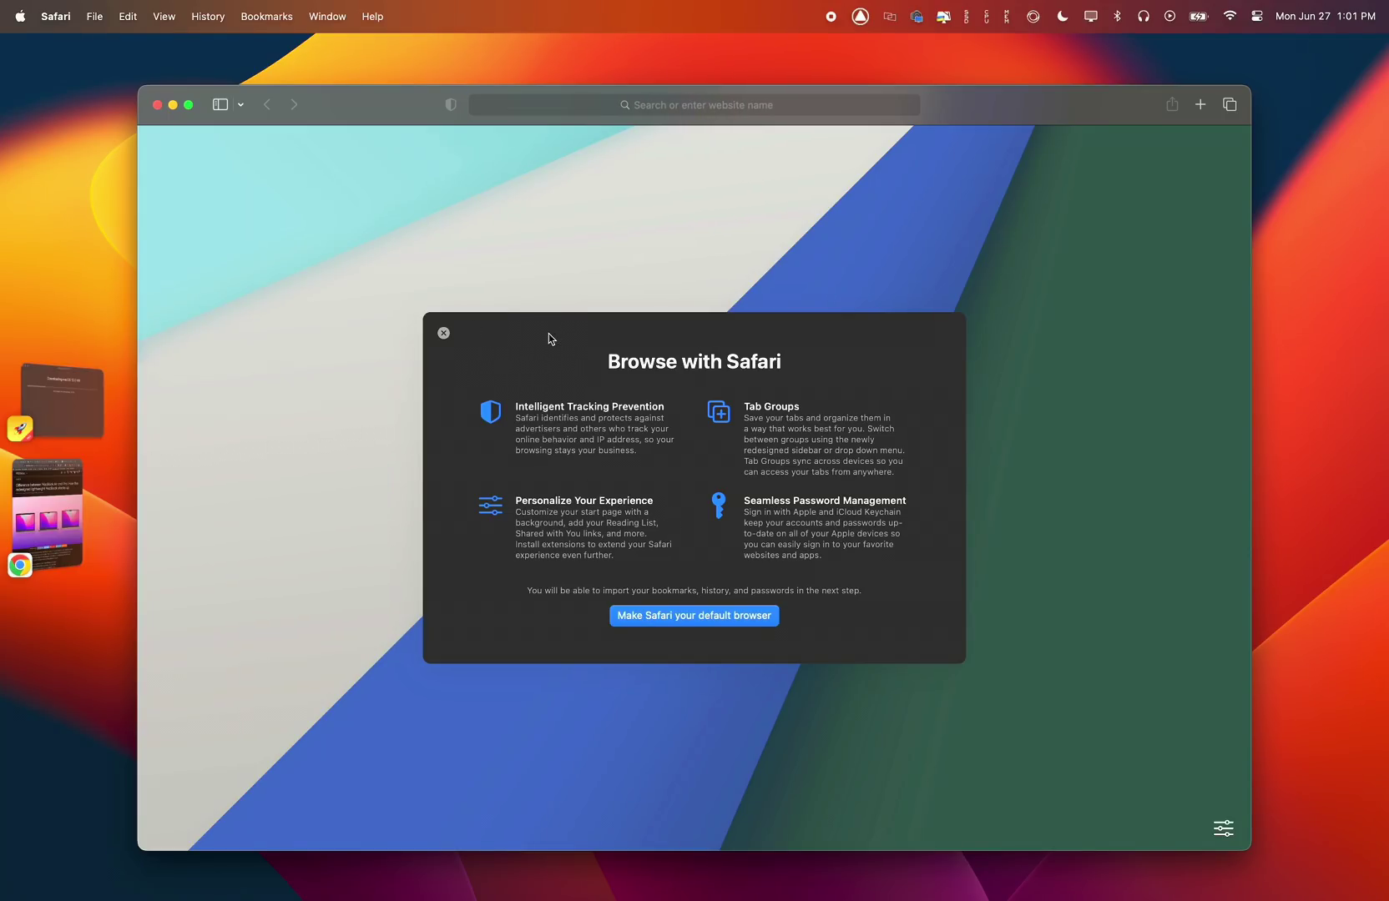
left_click(444, 334)
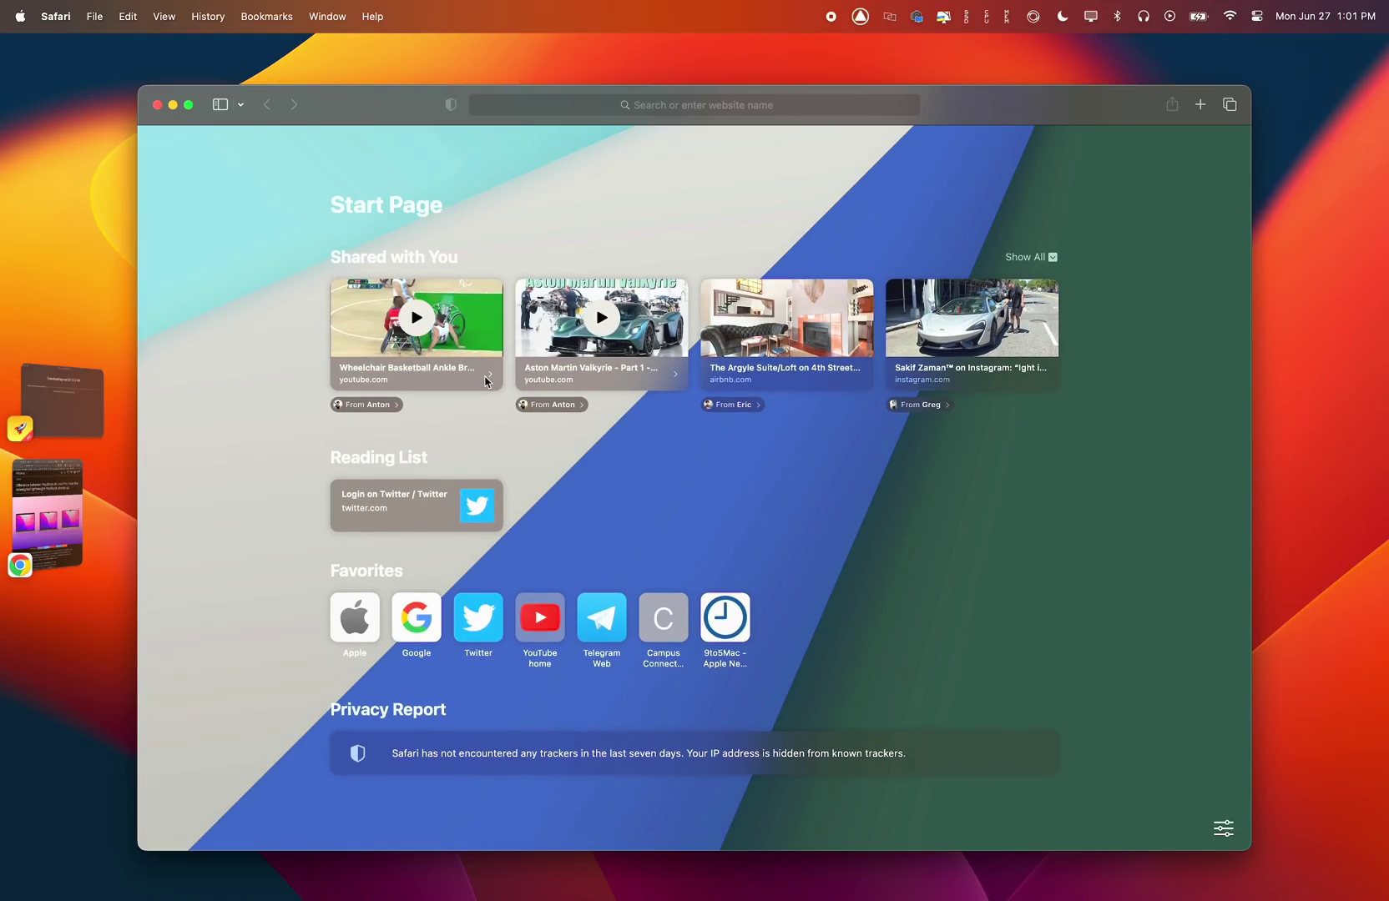
scroll(485, 382, "down", 1)
scroll(485, 381, "up", 1)
key("ctrl+super+f")
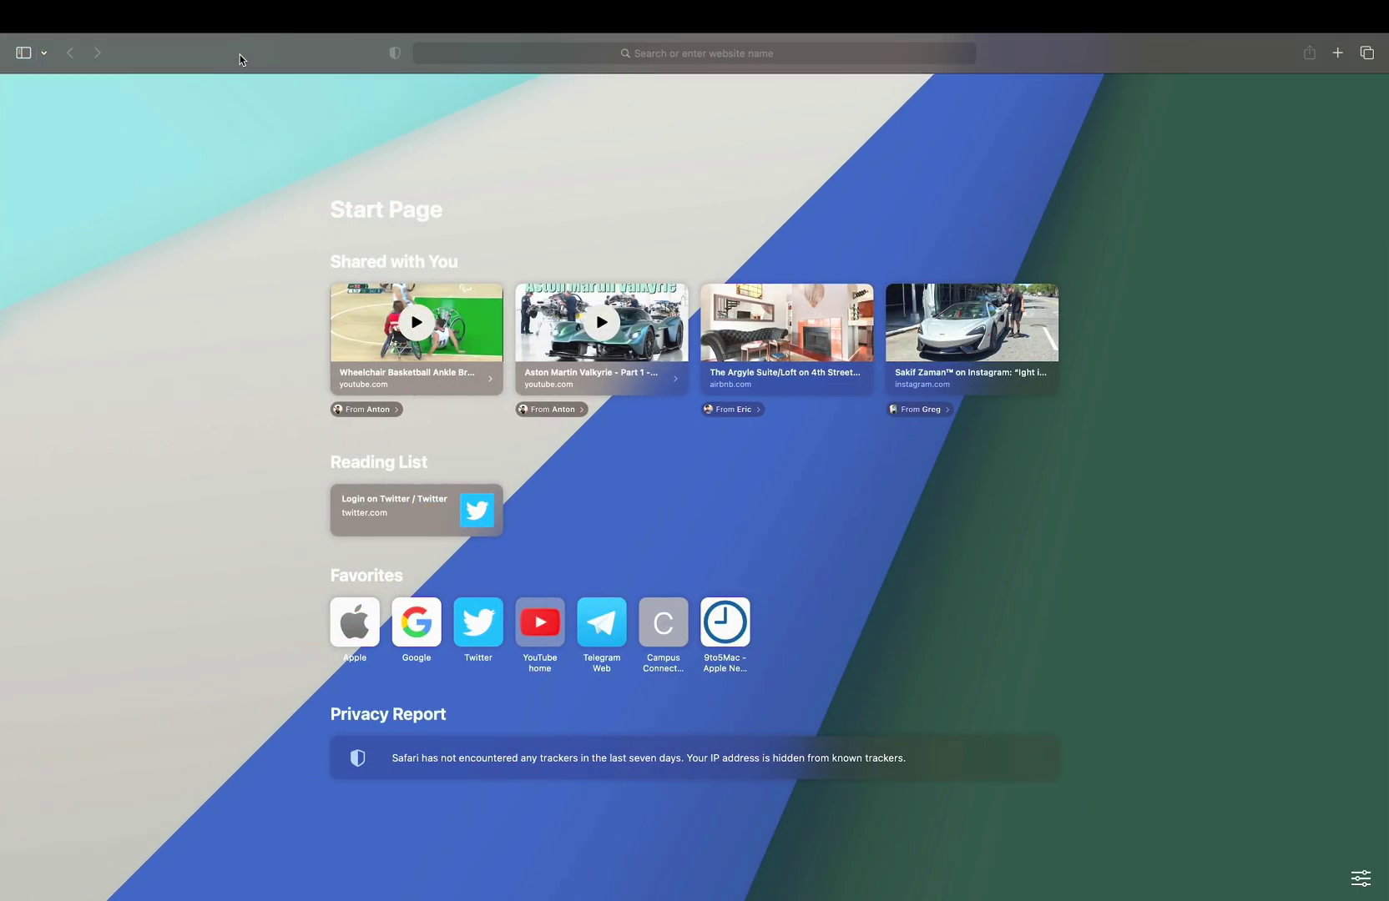
mouse_move(0, 161)
mouse_move(1, 276)
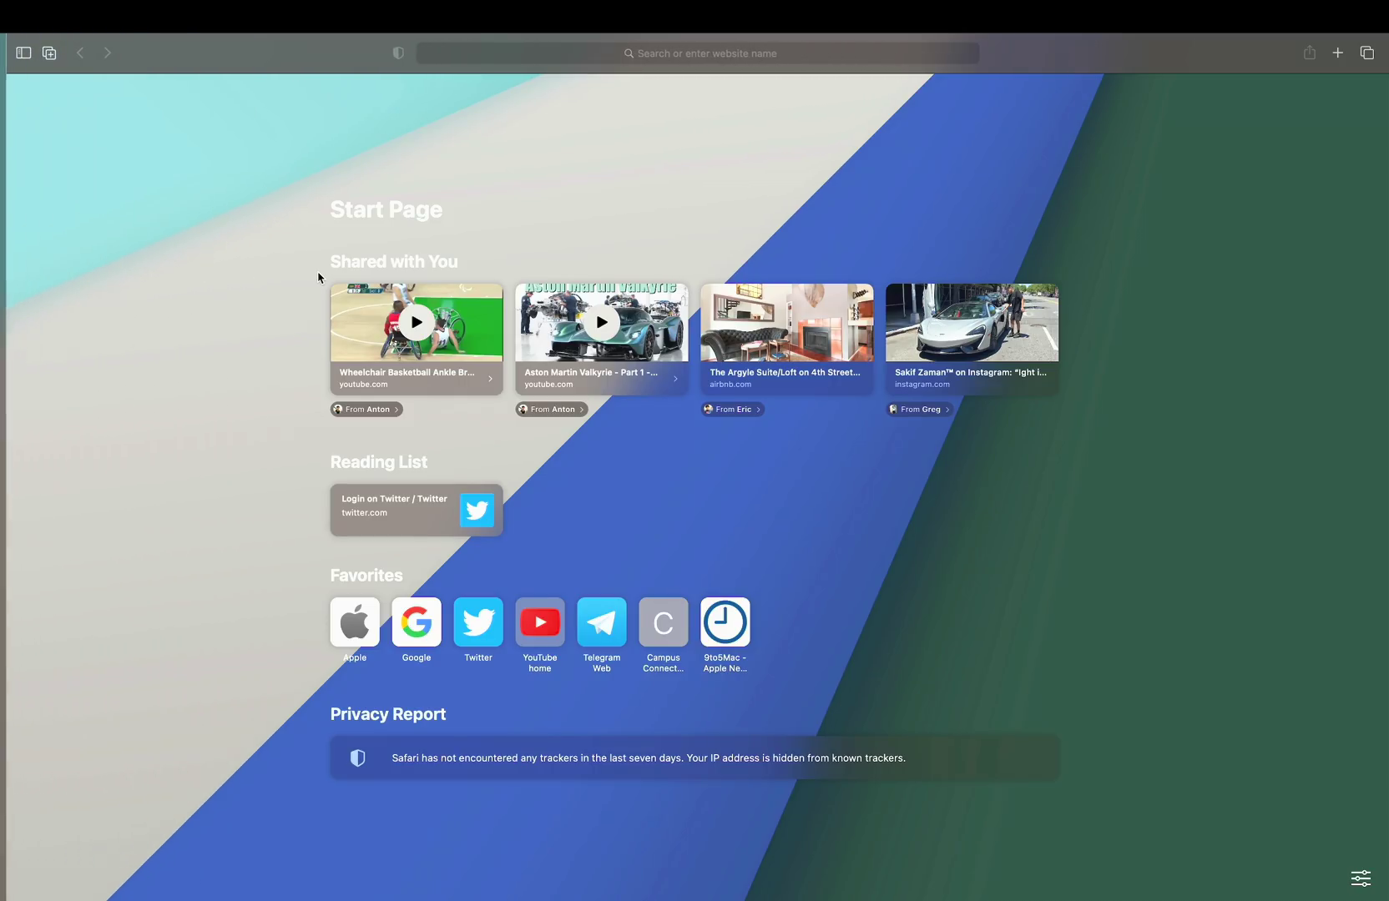
mouse_move(53, 17)
left_click(53, 53)
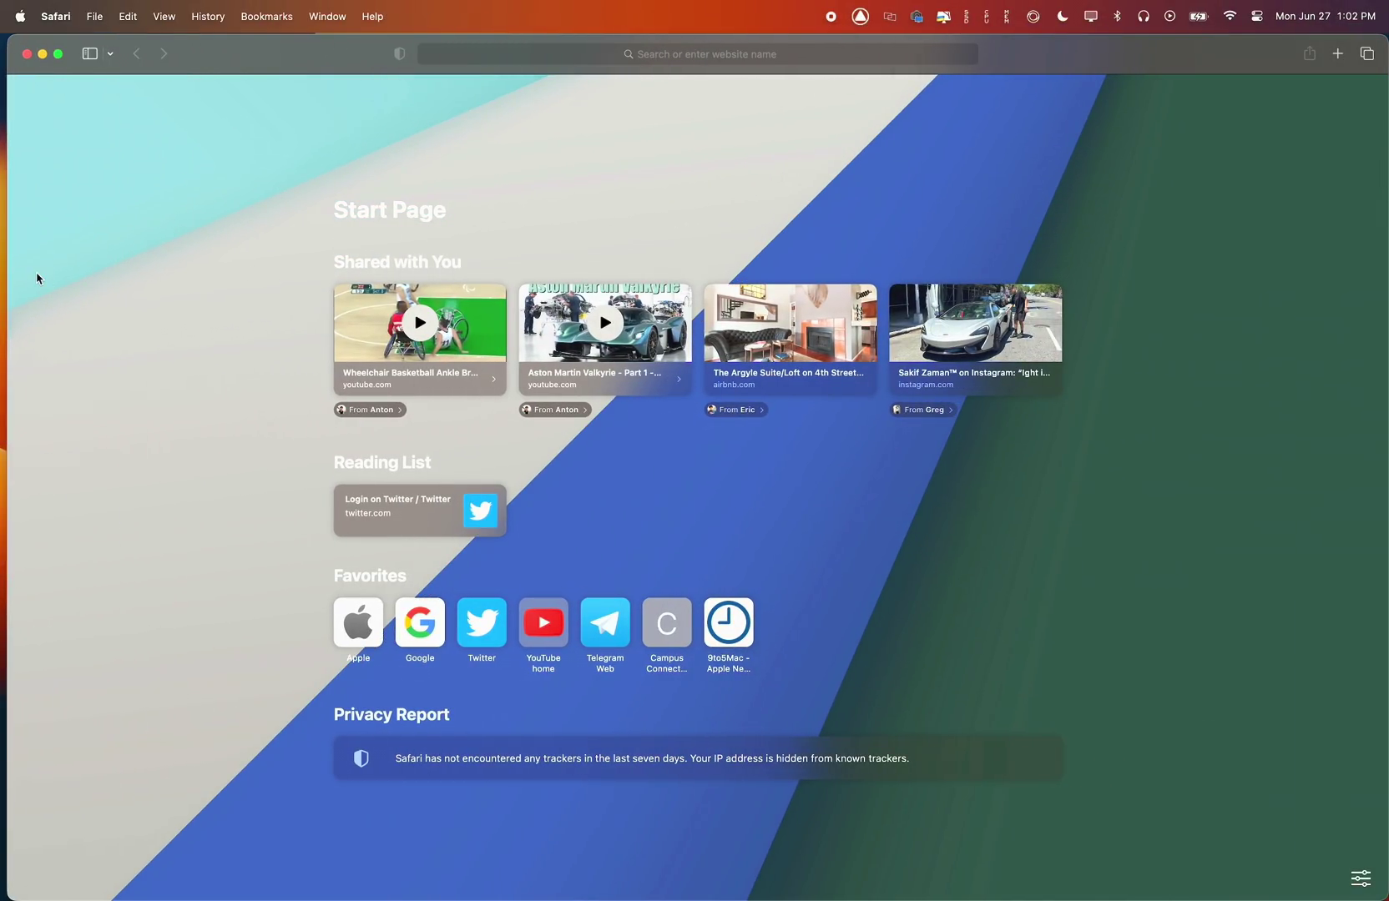
left_click_drag(8, 282, 1, 282)
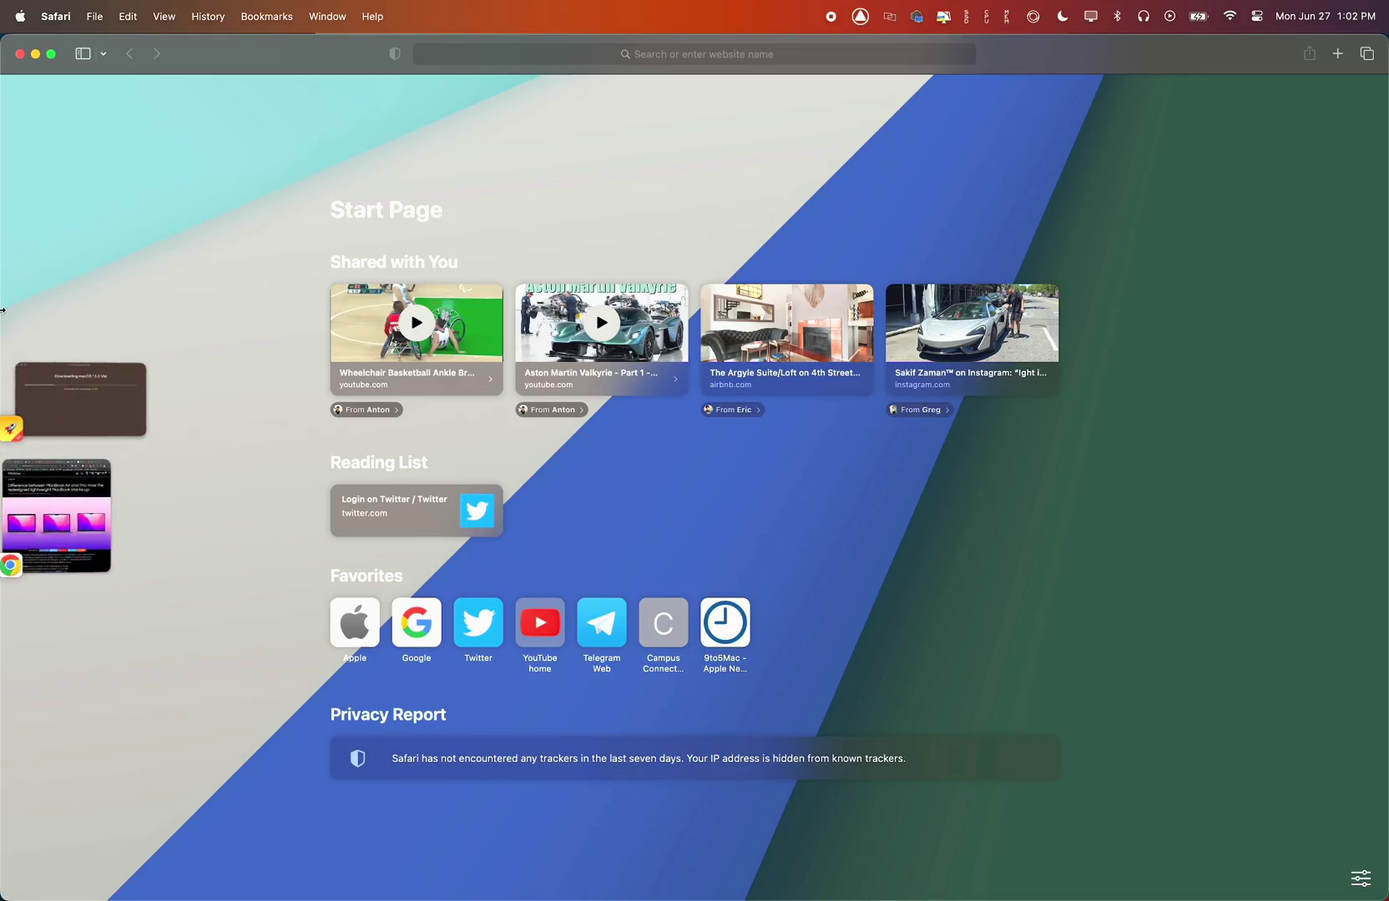
left_click(58, 399)
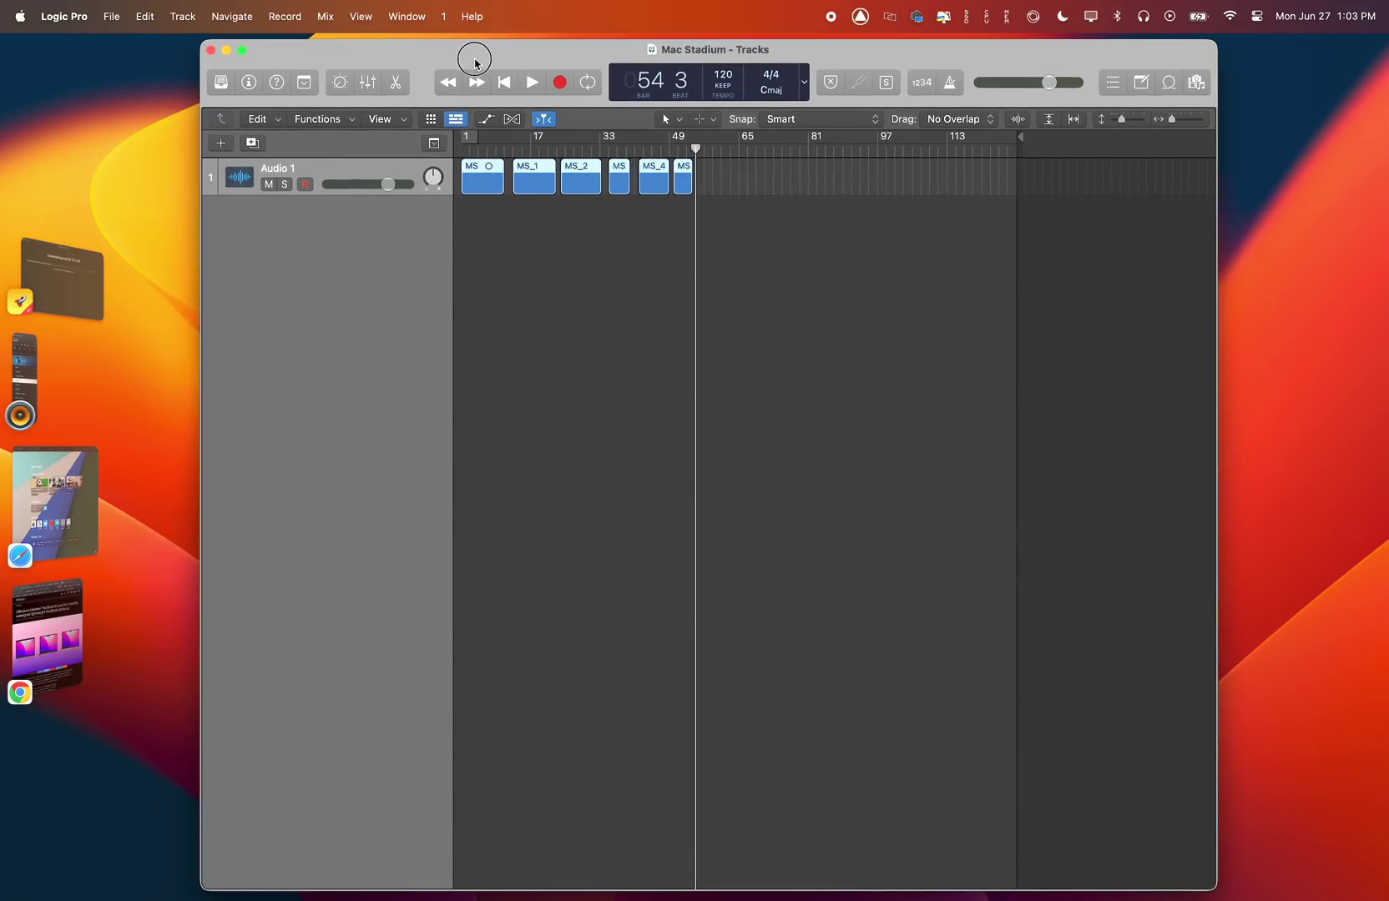
Bring Chrome and Safari forward, then open the App Store and scroll its Discover page
left_click(47, 635)
left_click(53, 535)
mouse_move(348, 899)
left_click(381, 871)
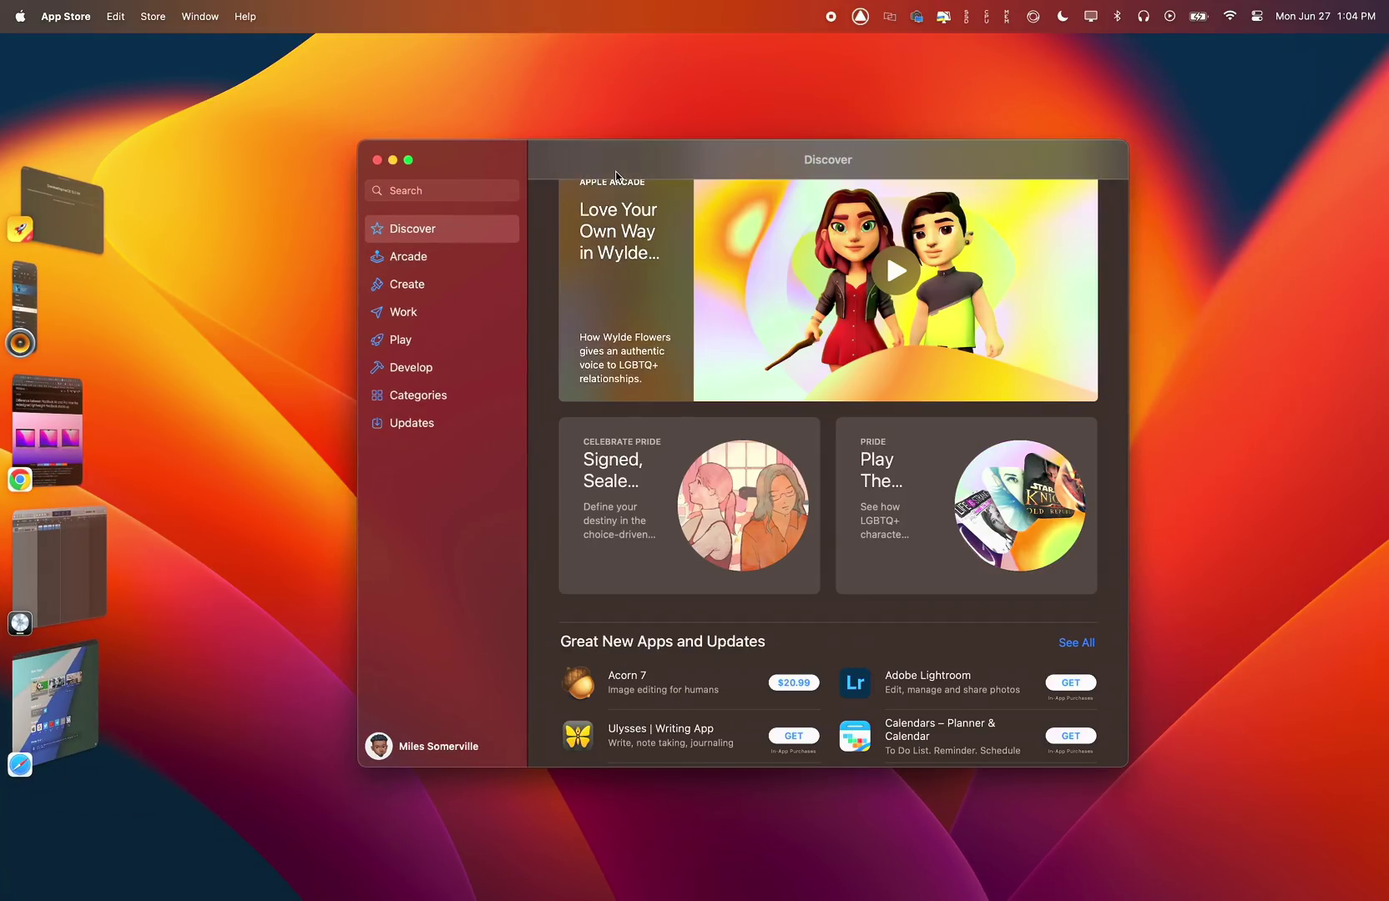
scroll(557, 191, "down", 20)
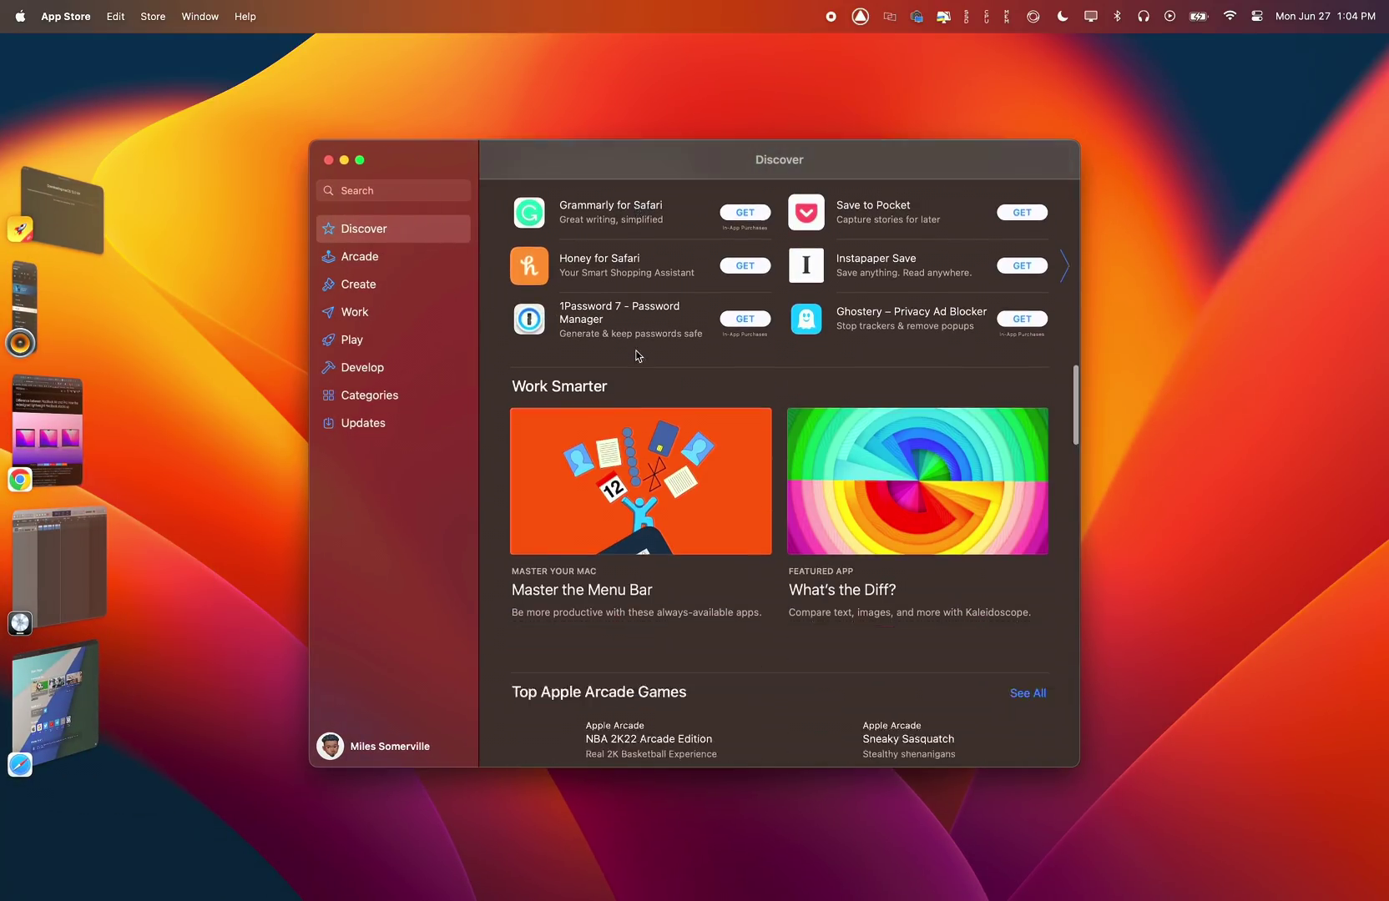
Clear all windows to show the empty desktop, then launch Lightroom Classic from the Dock
left_click(334, 136)
mouse_move(535, 898)
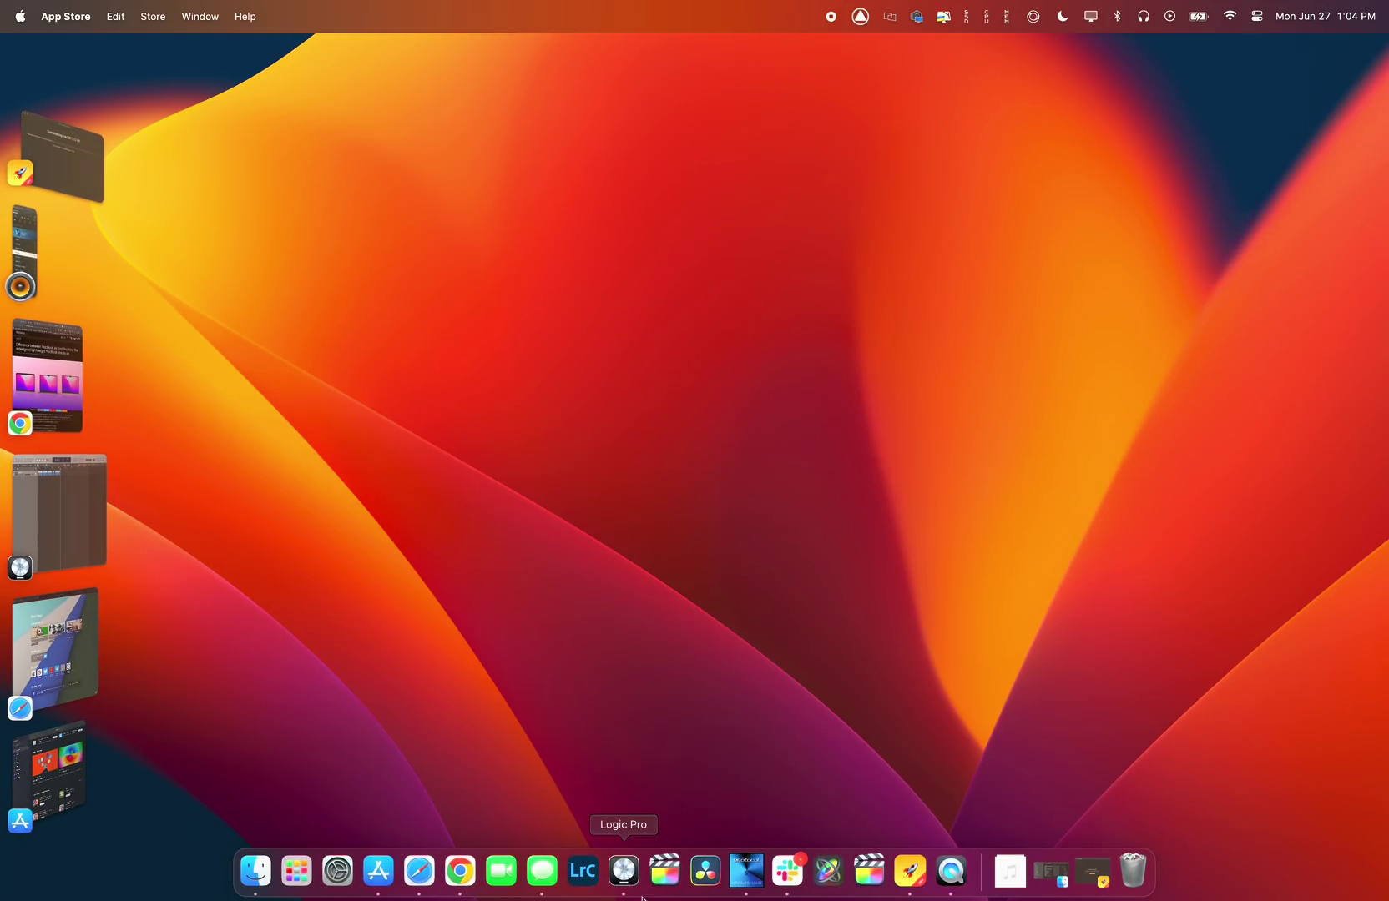
left_click(593, 871)
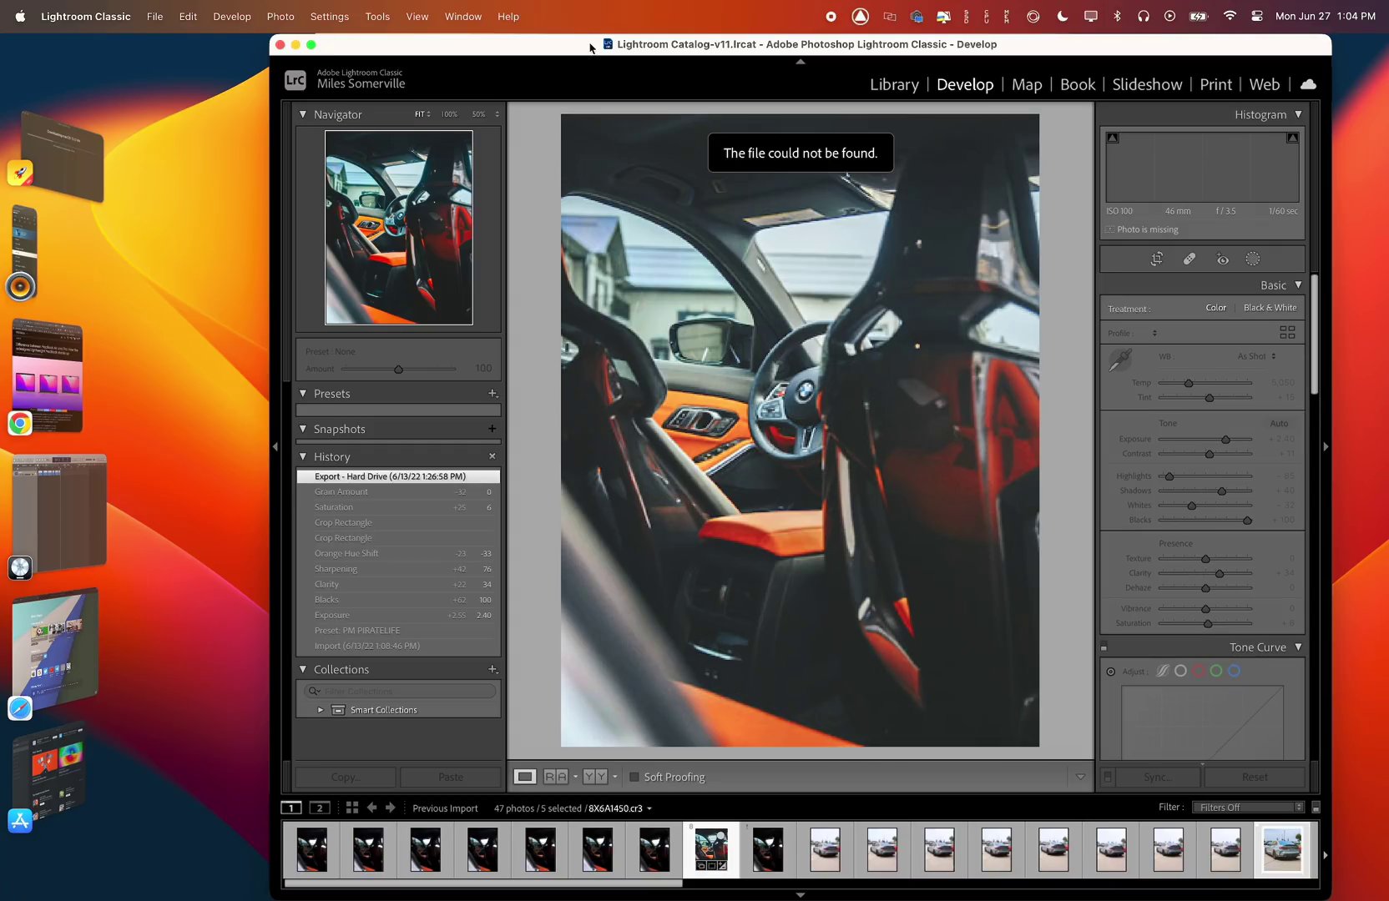
Shift the Lightroom Classic window left and dismiss its welcome notes with 'OK, got it!'
left_click_drag(589, 47, 515, 30)
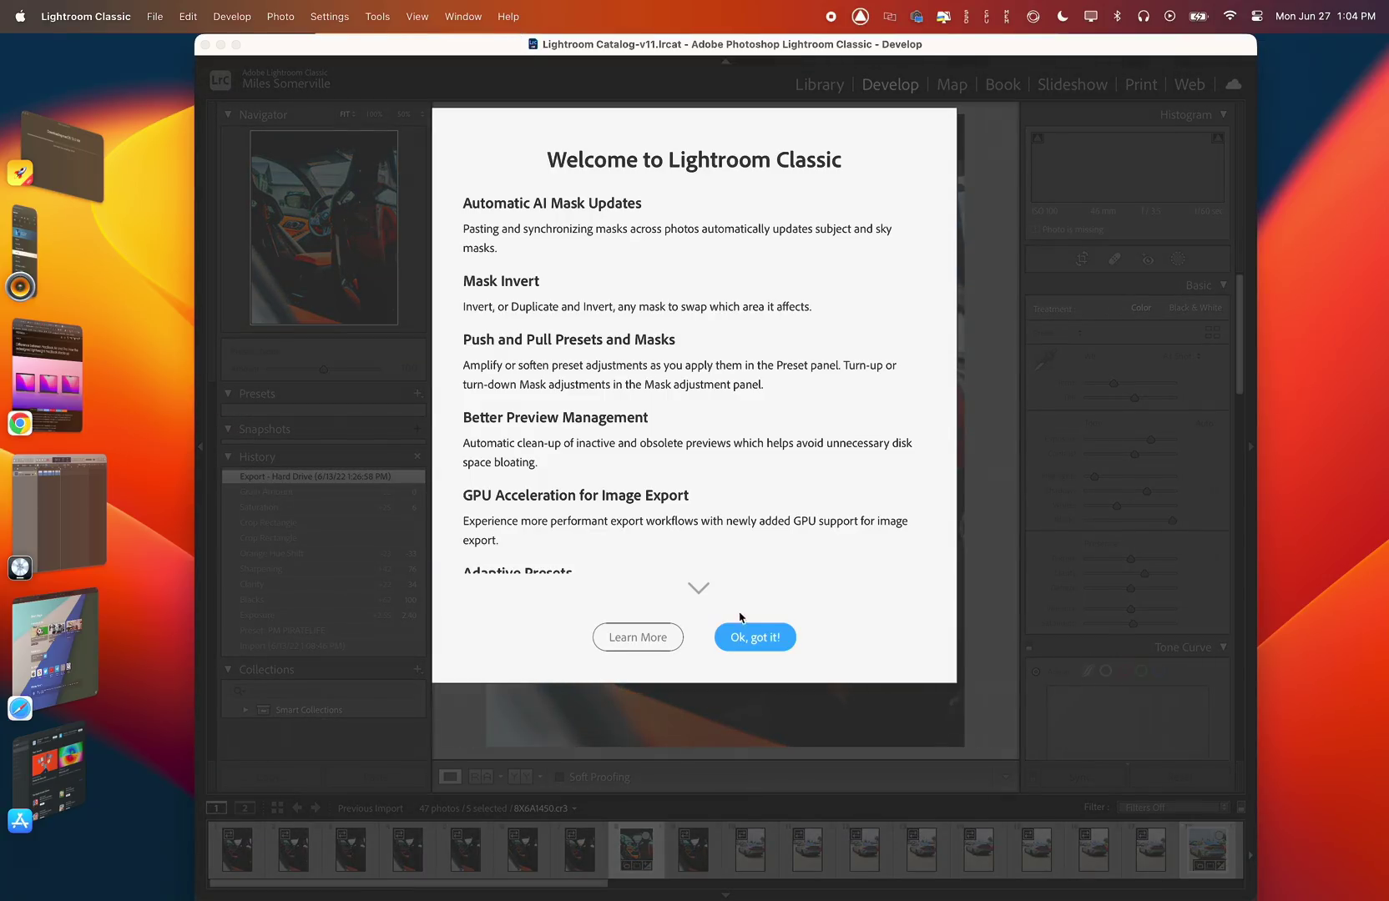
left_click(744, 634)
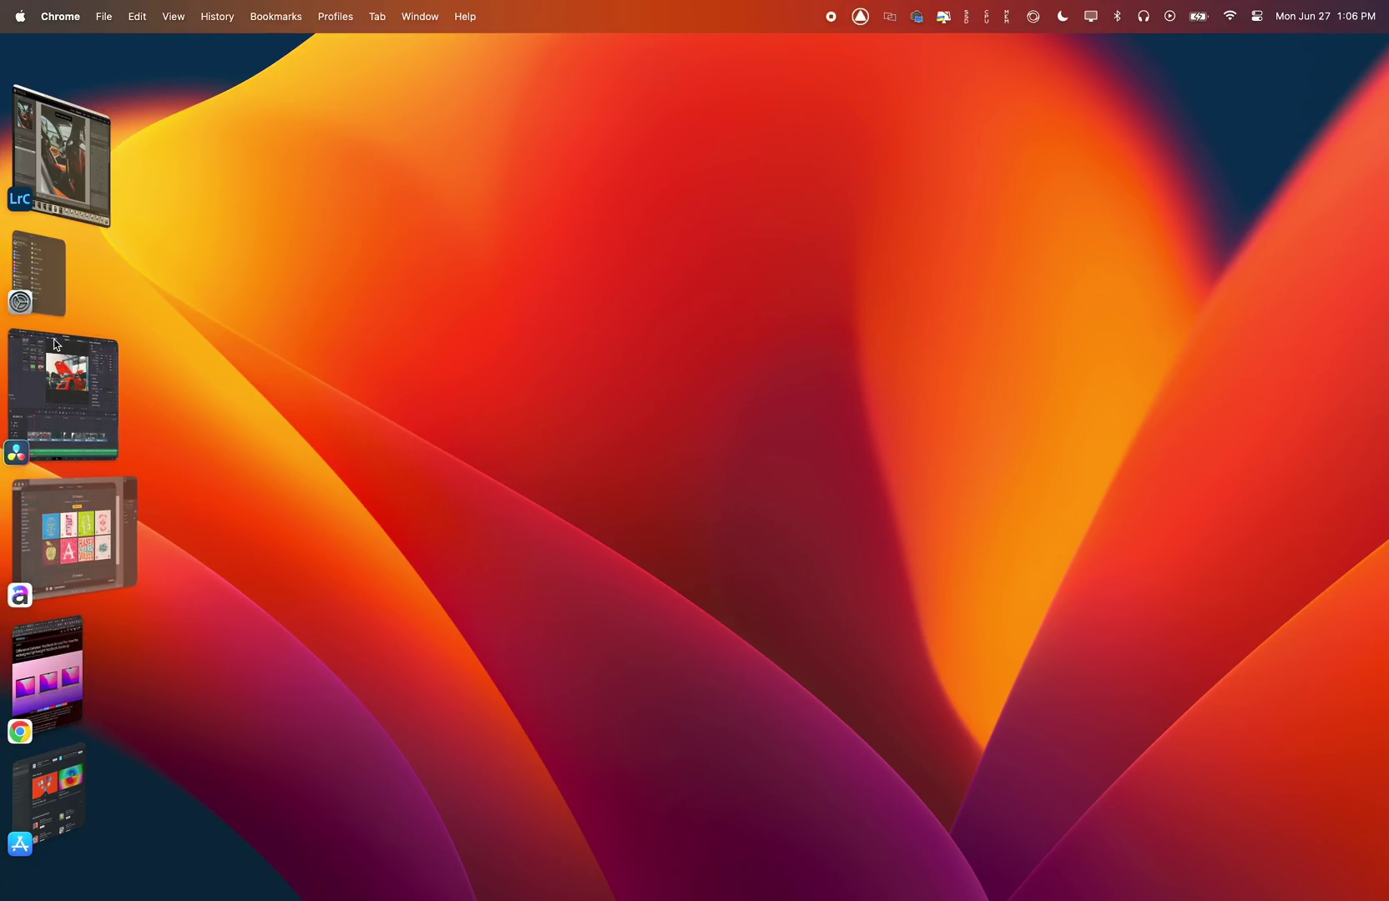
Switch to System Settings' General pane, then open the VOX player showing the Protocol IV album
left_click(25, 254)
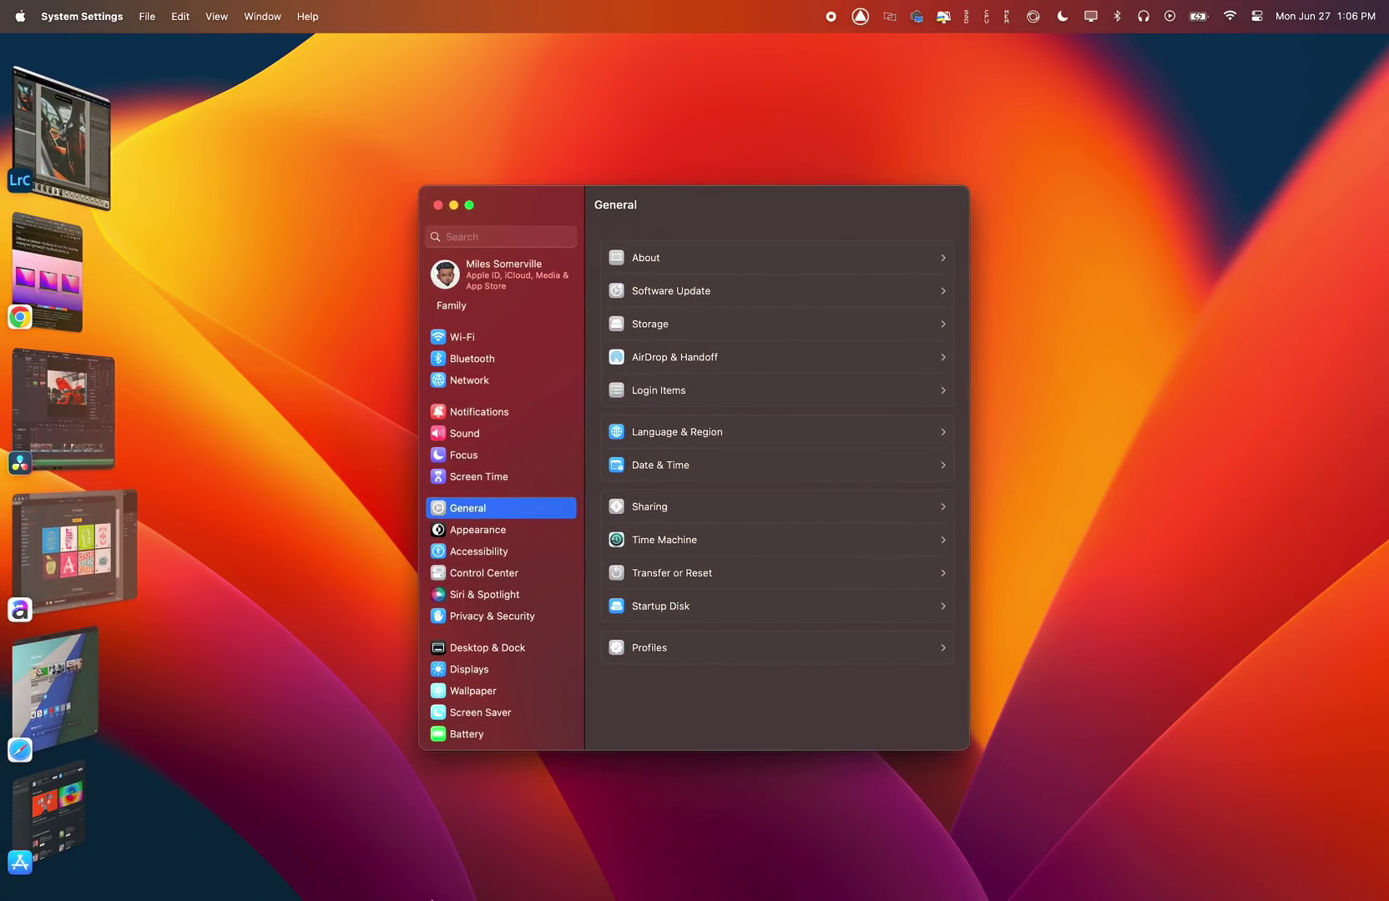
mouse_move(591, 898)
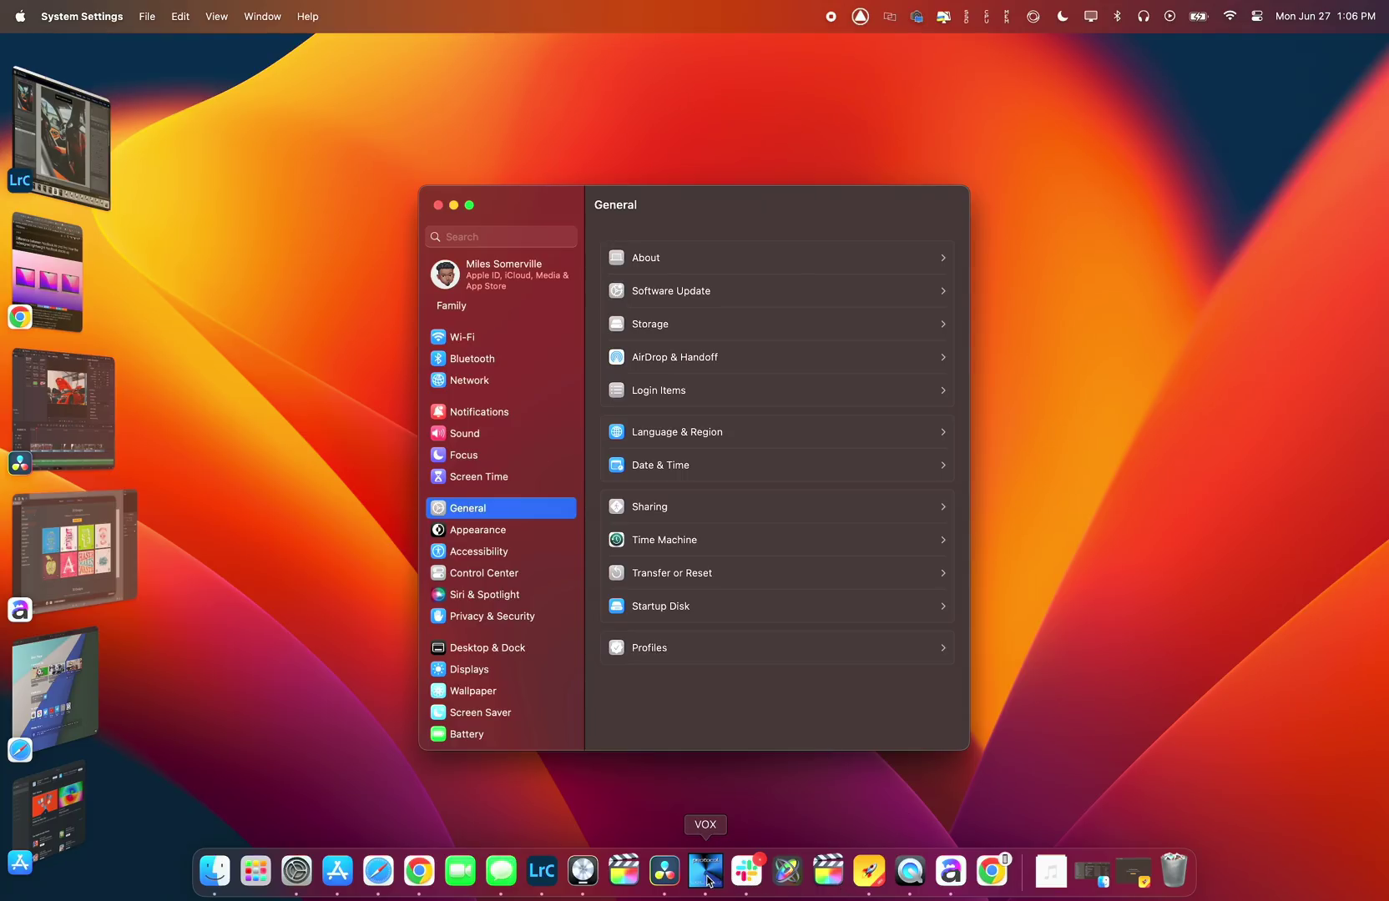
left_click(706, 871)
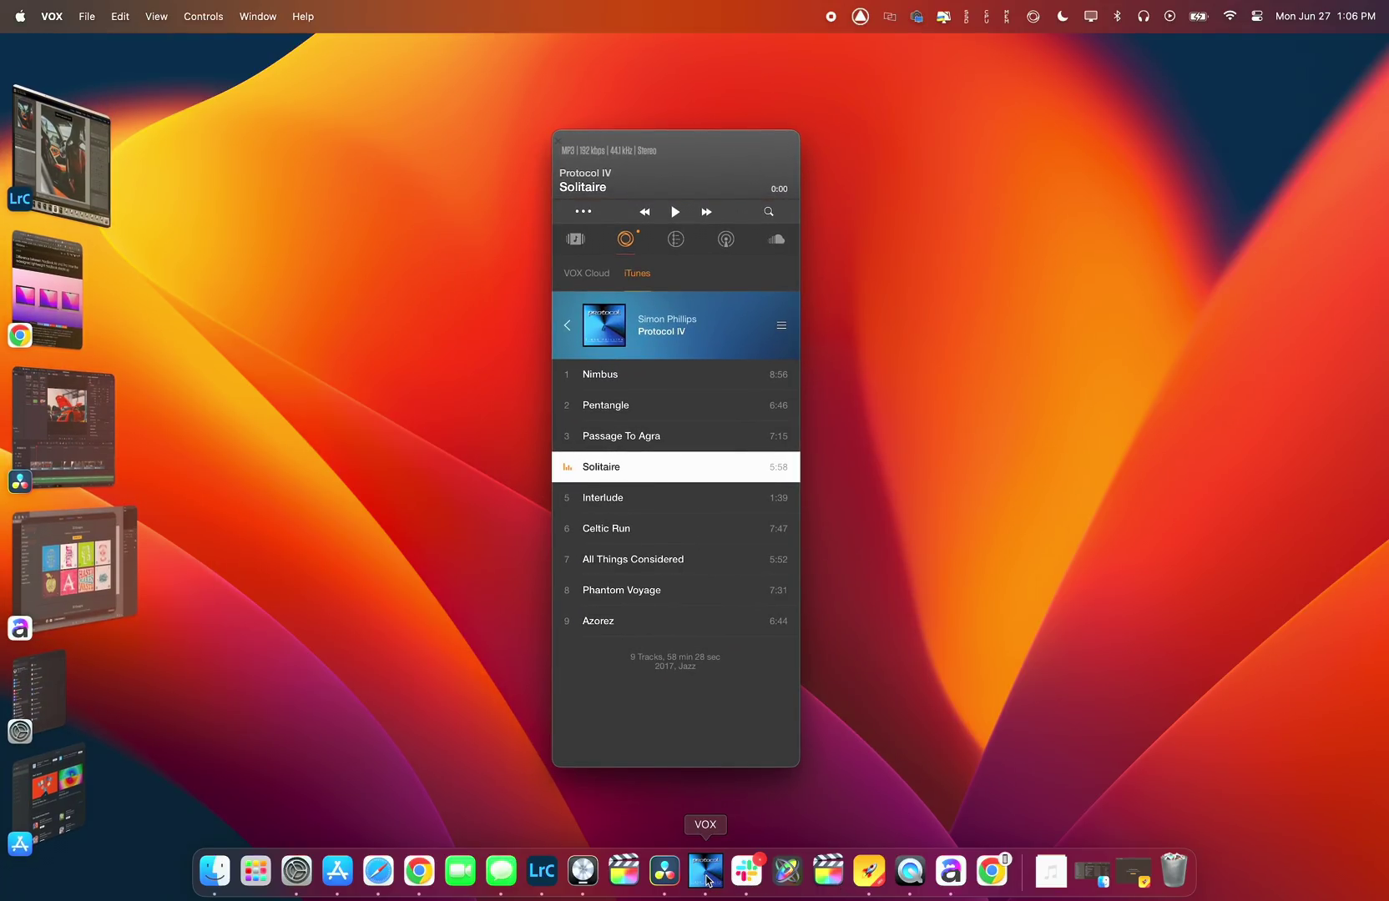
Switch to the Logic Pro project and pull the image-grid app out of its window group
left_click(583, 871)
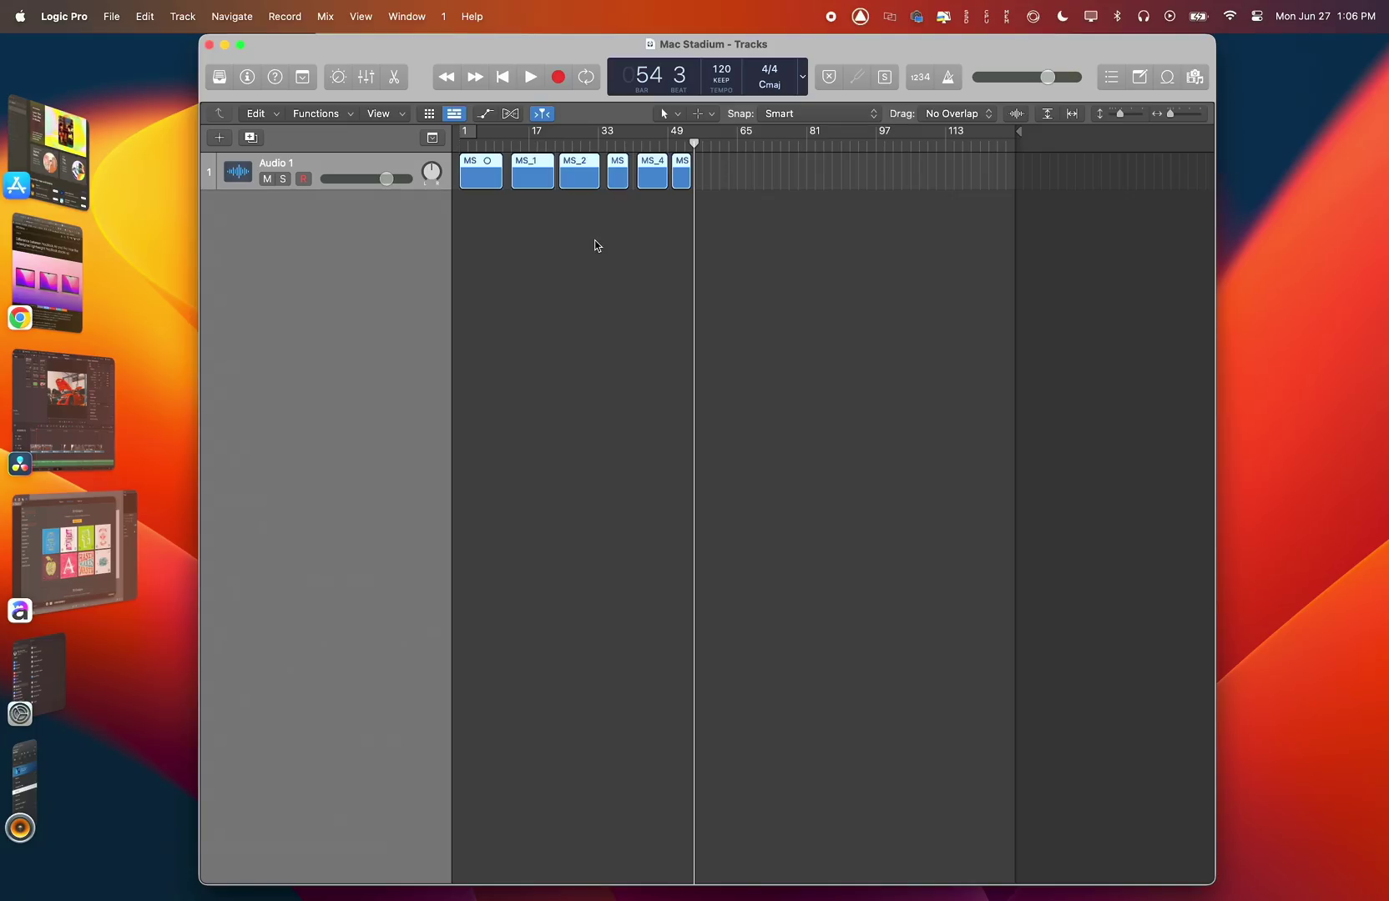
mouse_move(677, 898)
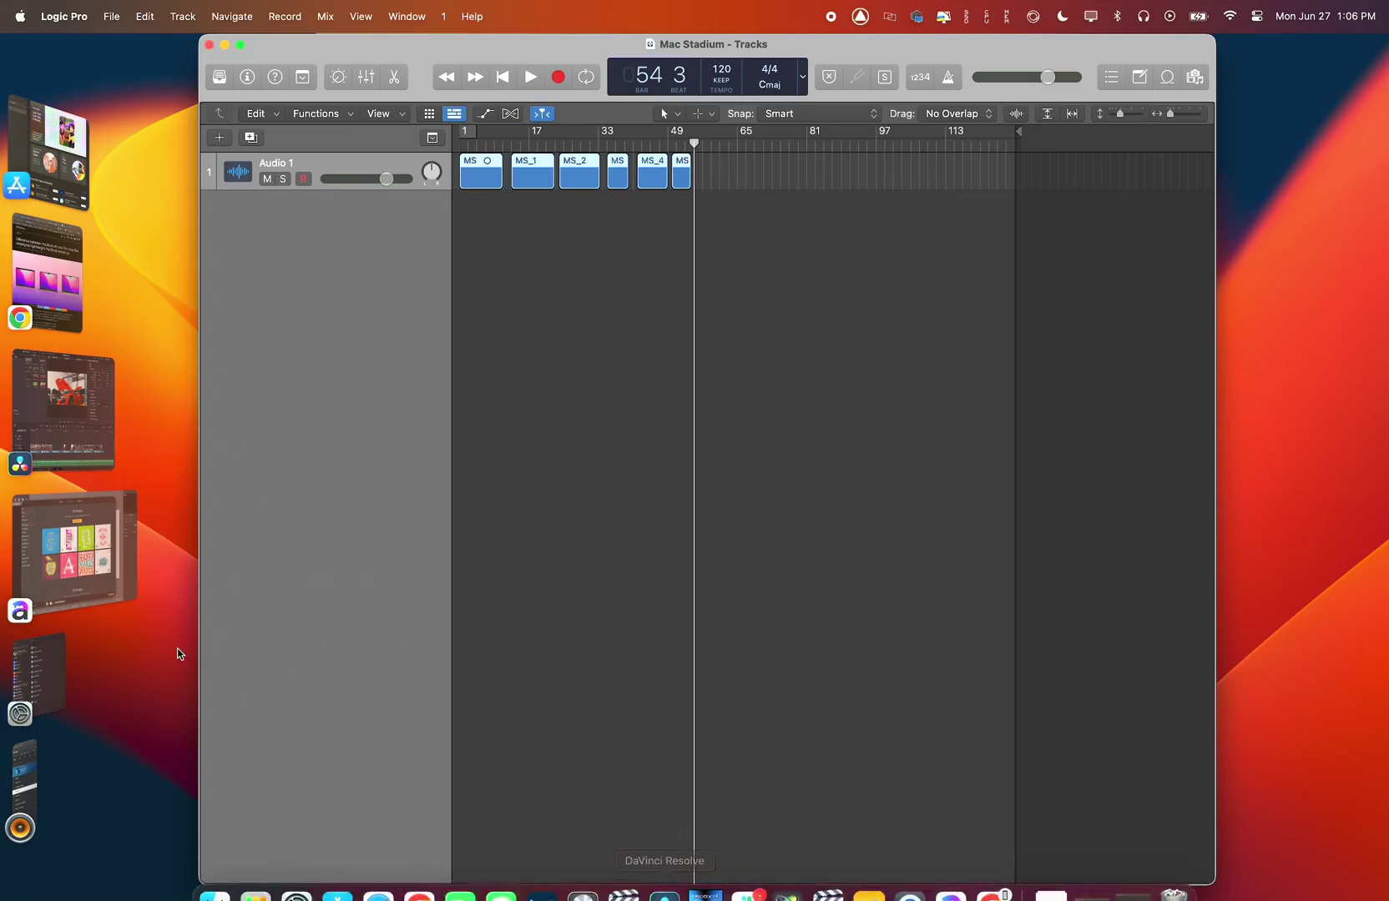
left_click_drag(45, 544, 29, 691)
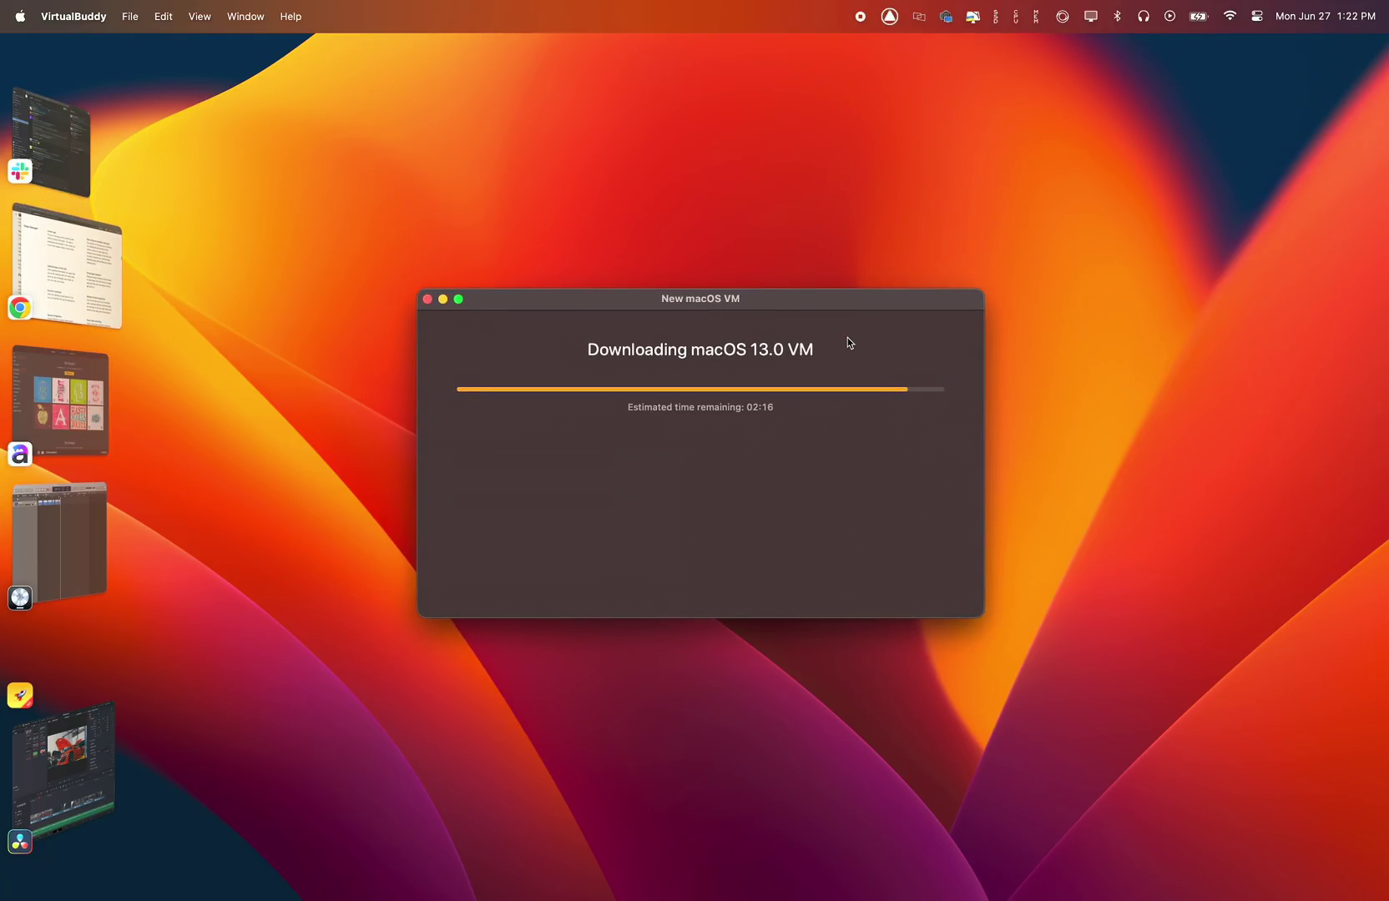
Shrink the Logic Pro window and arrange it beside the VirtualBuddy VM download window
left_click(94, 539)
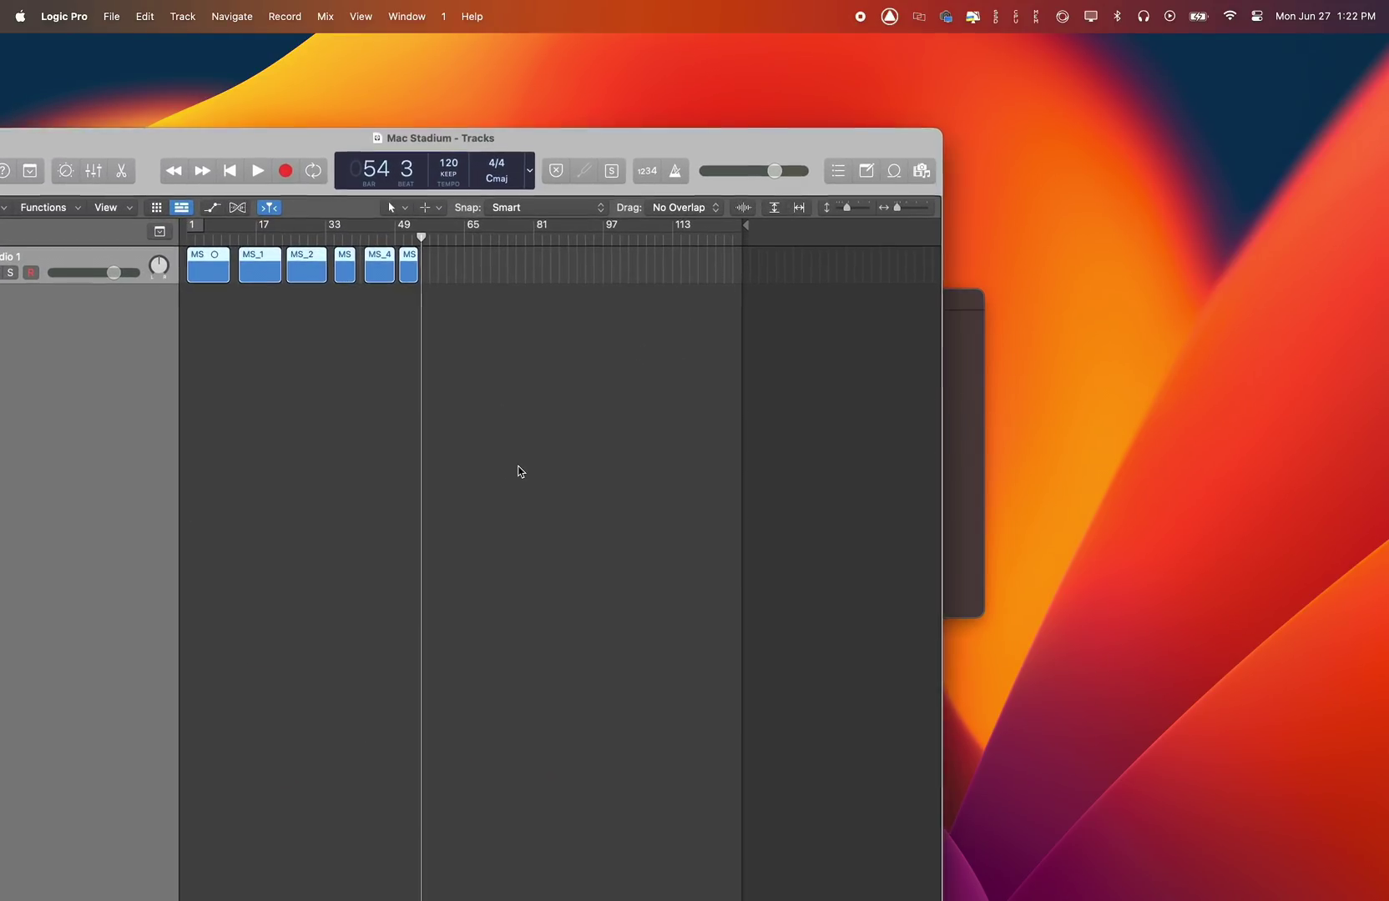
left_click_drag(634, 141, 899, 43)
double_click(899, 44)
left_click_drag(671, 258, 726, 105)
left_click_drag(543, 297, 266, 266)
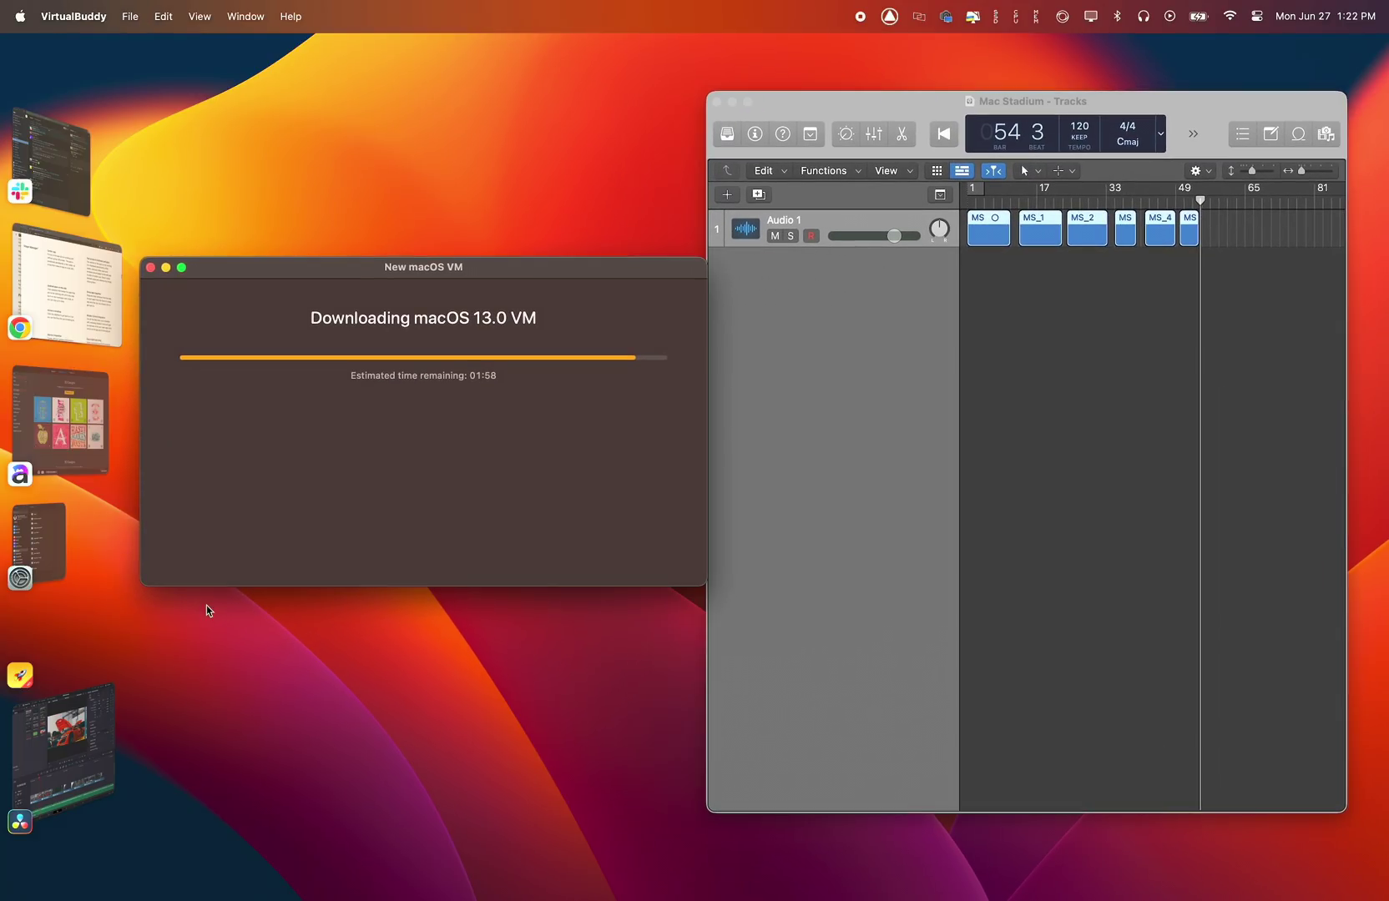
Glance at DaVinci Resolve, return to the Logic/VirtualBuddy pair, and add System Settings to it
left_click(72, 761)
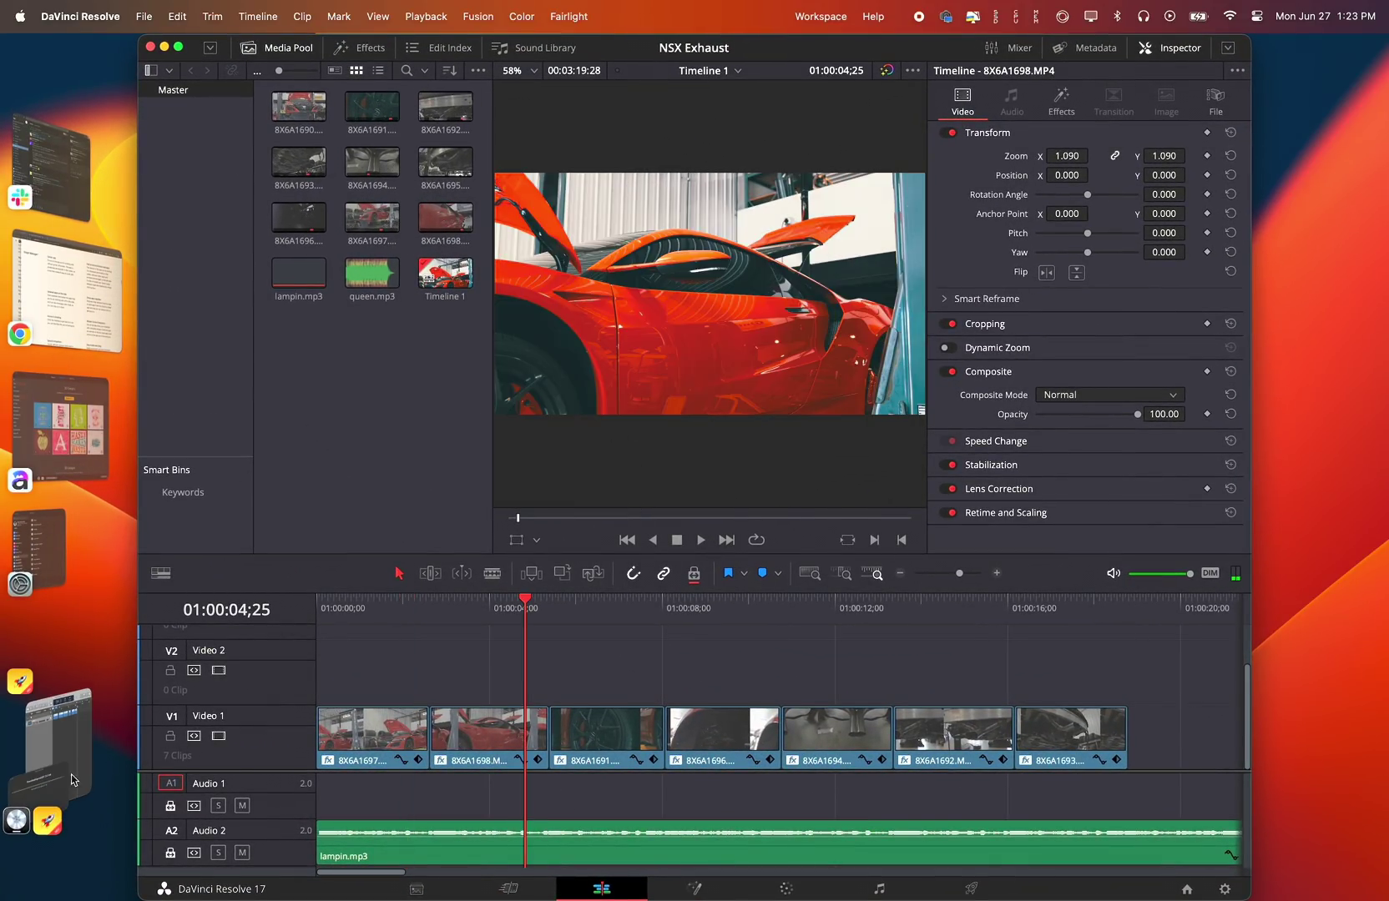
left_click(64, 748)
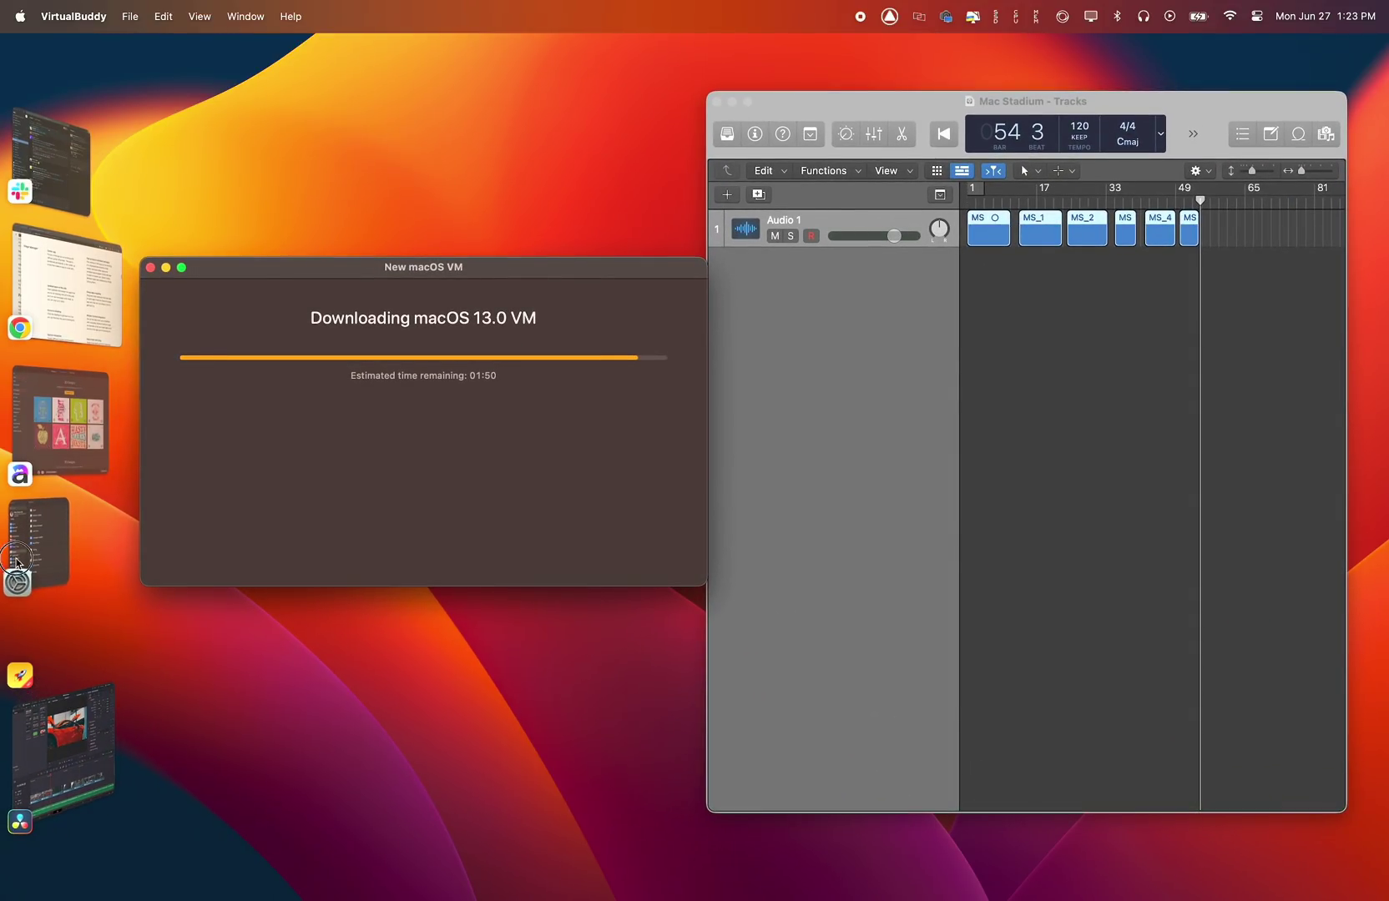
left_click_drag(20, 545, 404, 586)
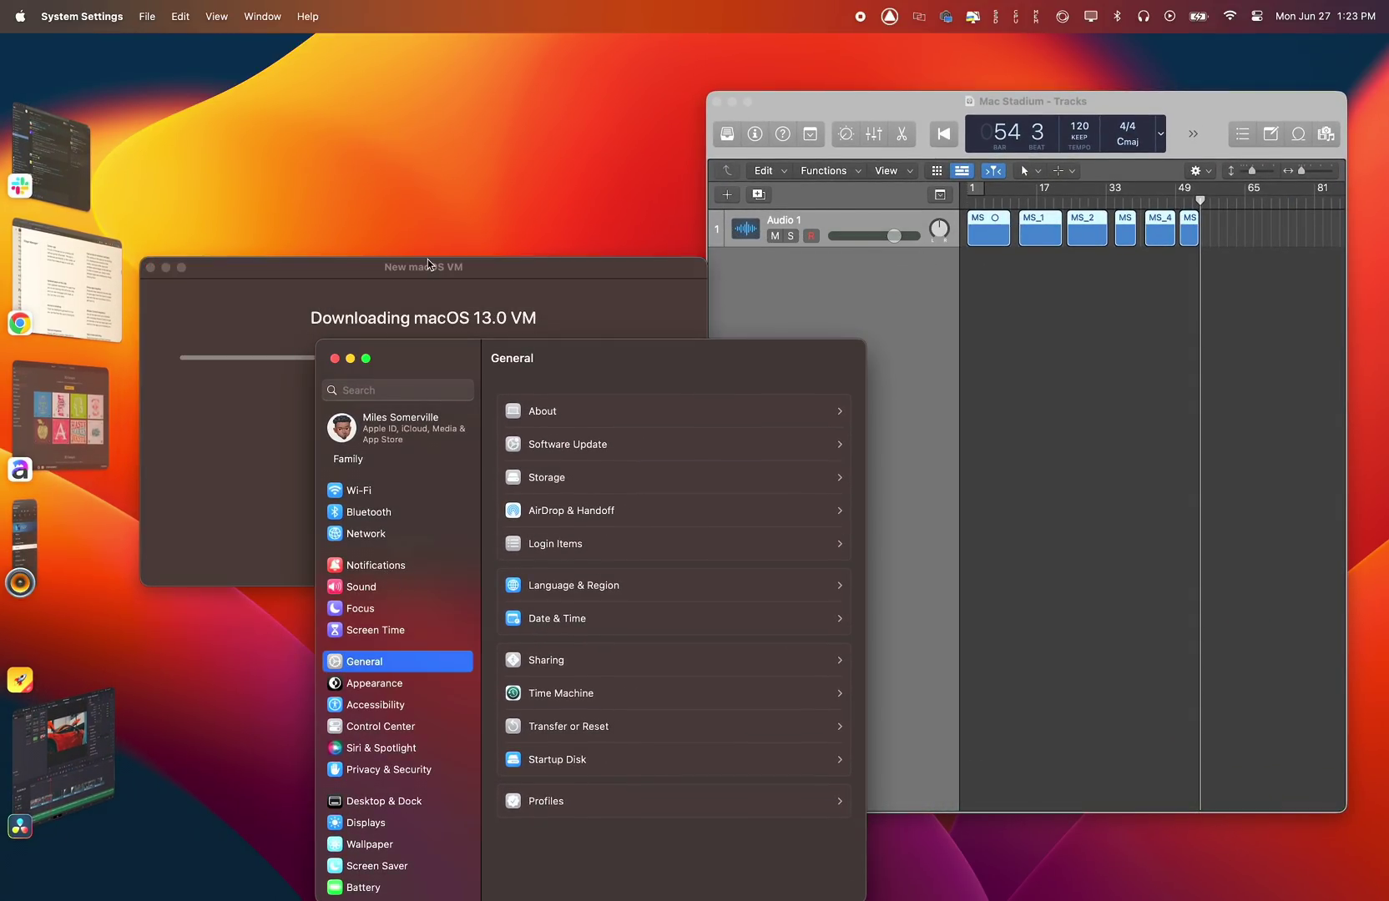
Reposition the VM download and System Settings windows, then add App Store and DaVinci Resolve to the set
left_click_drag(427, 264, 440, 66)
left_click(753, 343)
left_click_drag(753, 342, 640, 305)
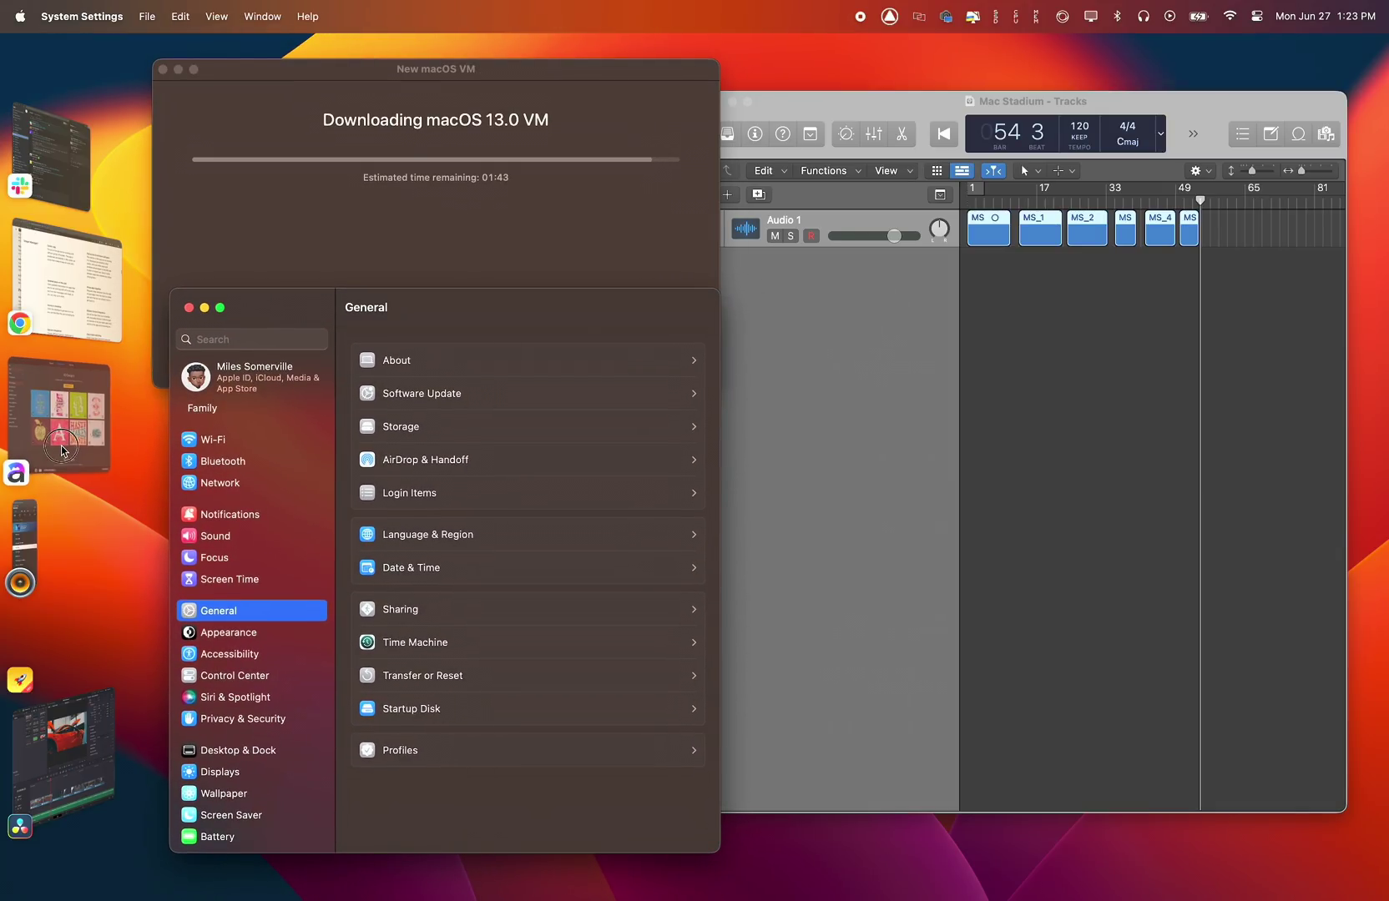
left_click_drag(63, 451, 434, 451)
left_click_drag(63, 751, 351, 492)
left_click_drag(849, 190, 860, 59)
Visit the Safari Start Page group, then cycle the VM, Resolve and System Settings windows forward
left_click(35, 775)
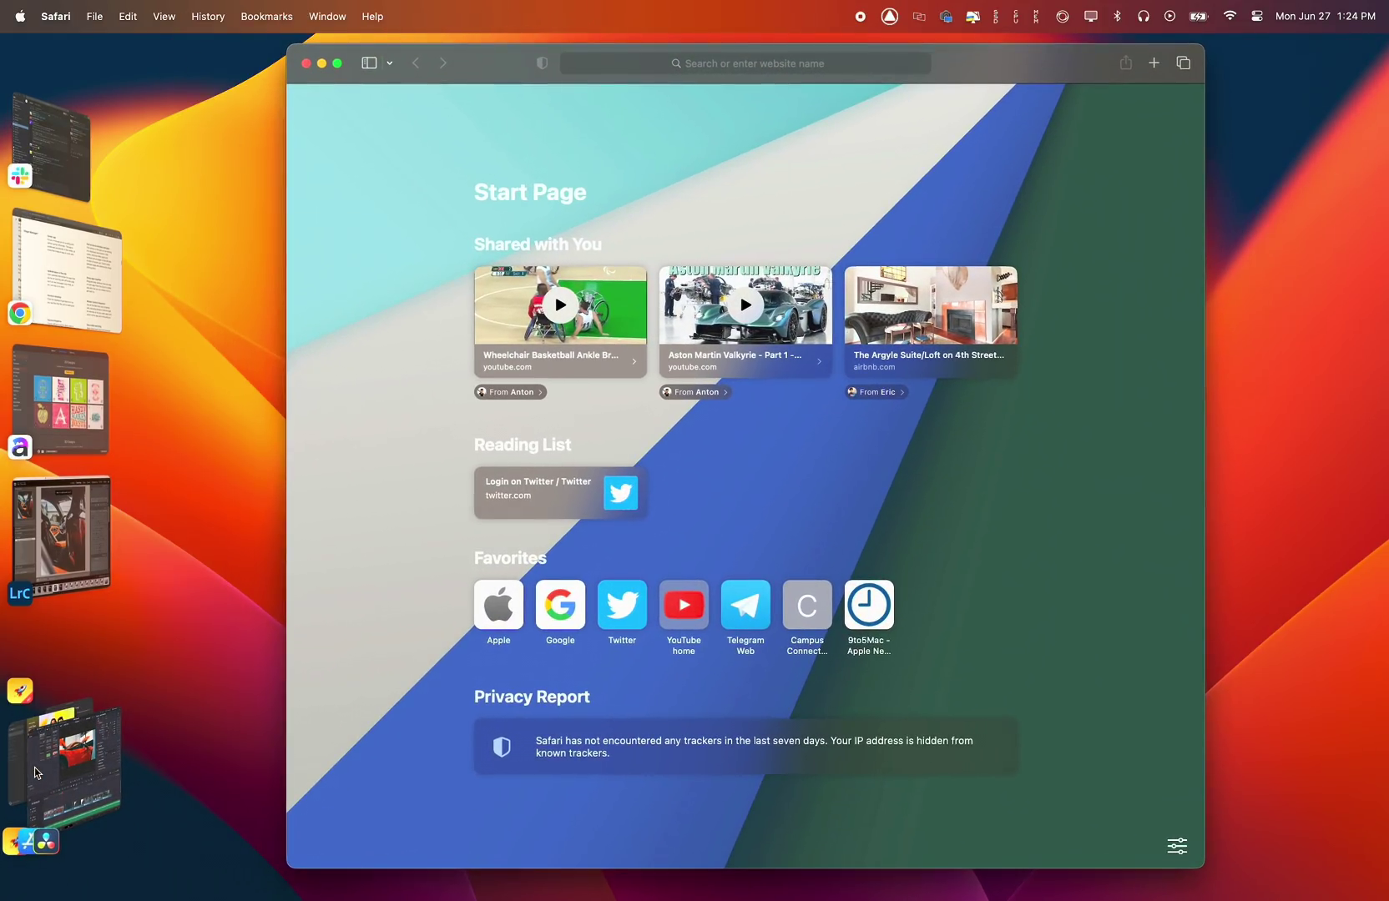
left_click(65, 764)
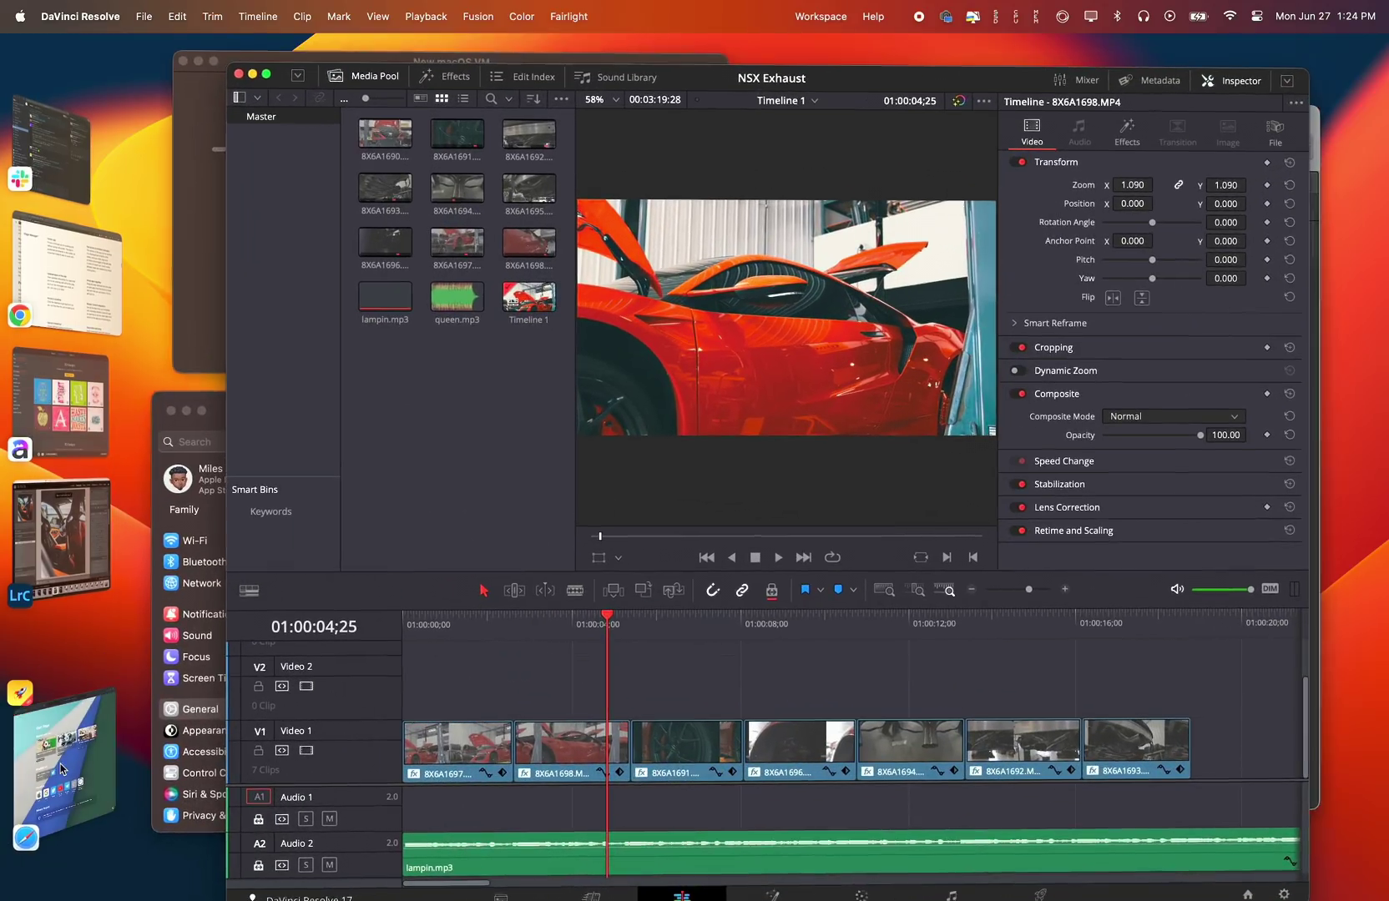
left_click(219, 101)
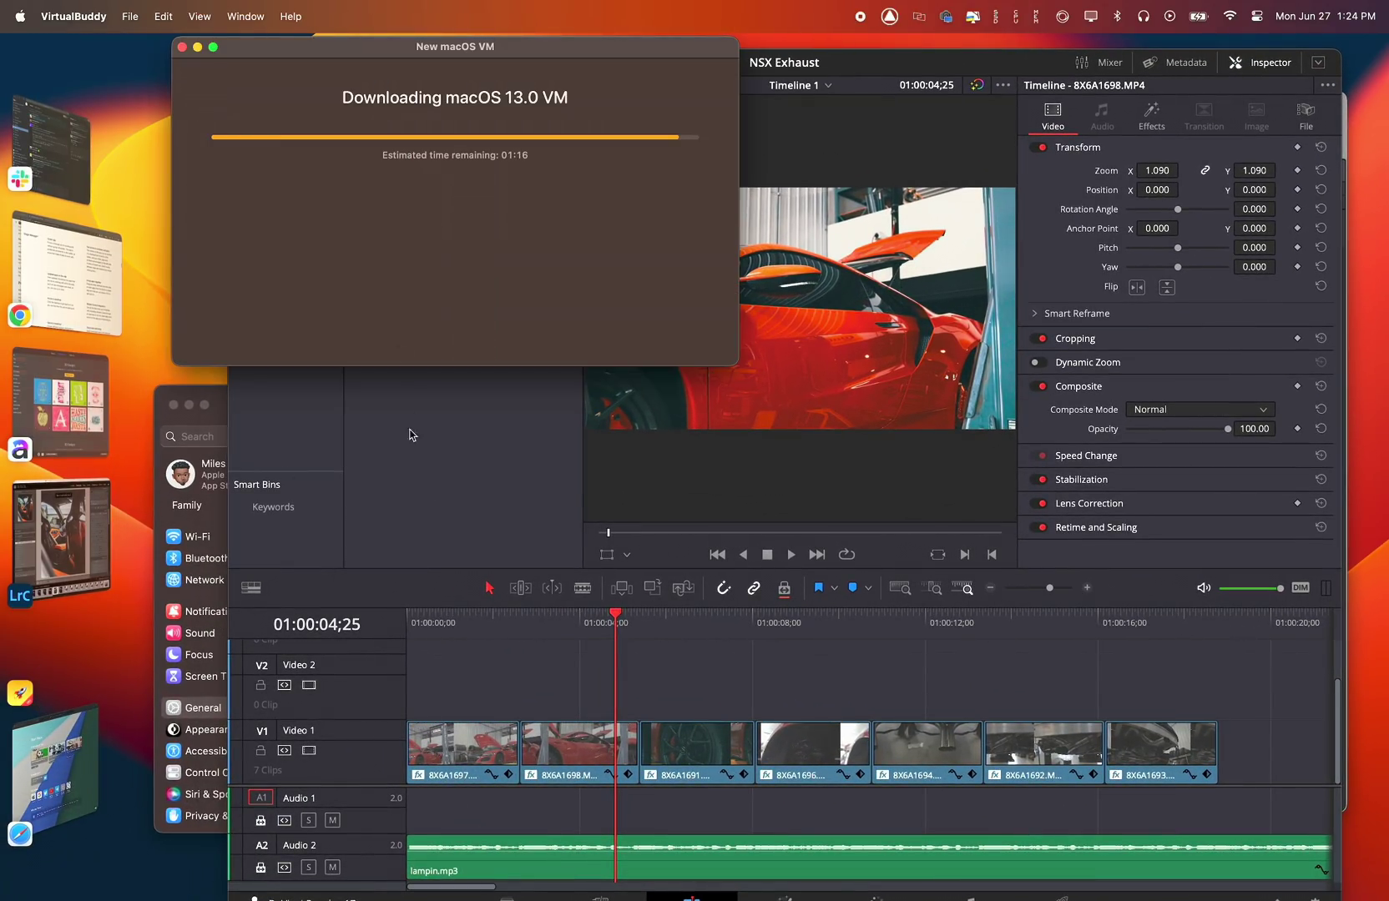
left_click(395, 451)
left_click(210, 418)
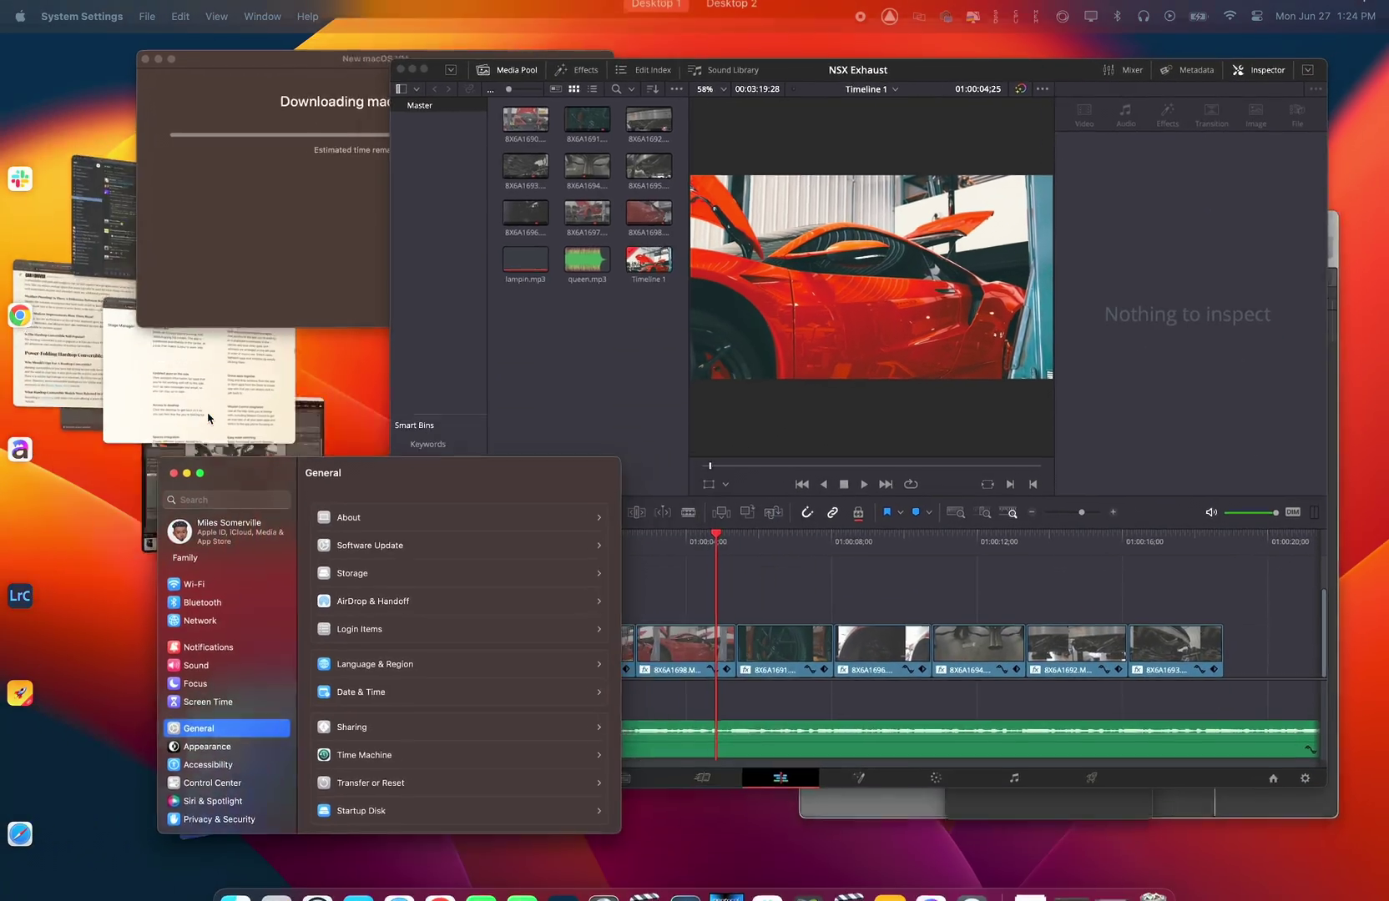
Pick DaVinci Resolve in Mission Control, move it under the menu bar, then bring Finder forward
key("ctrl+Up")
left_click(931, 121)
left_click_drag(939, 62, 991, 359)
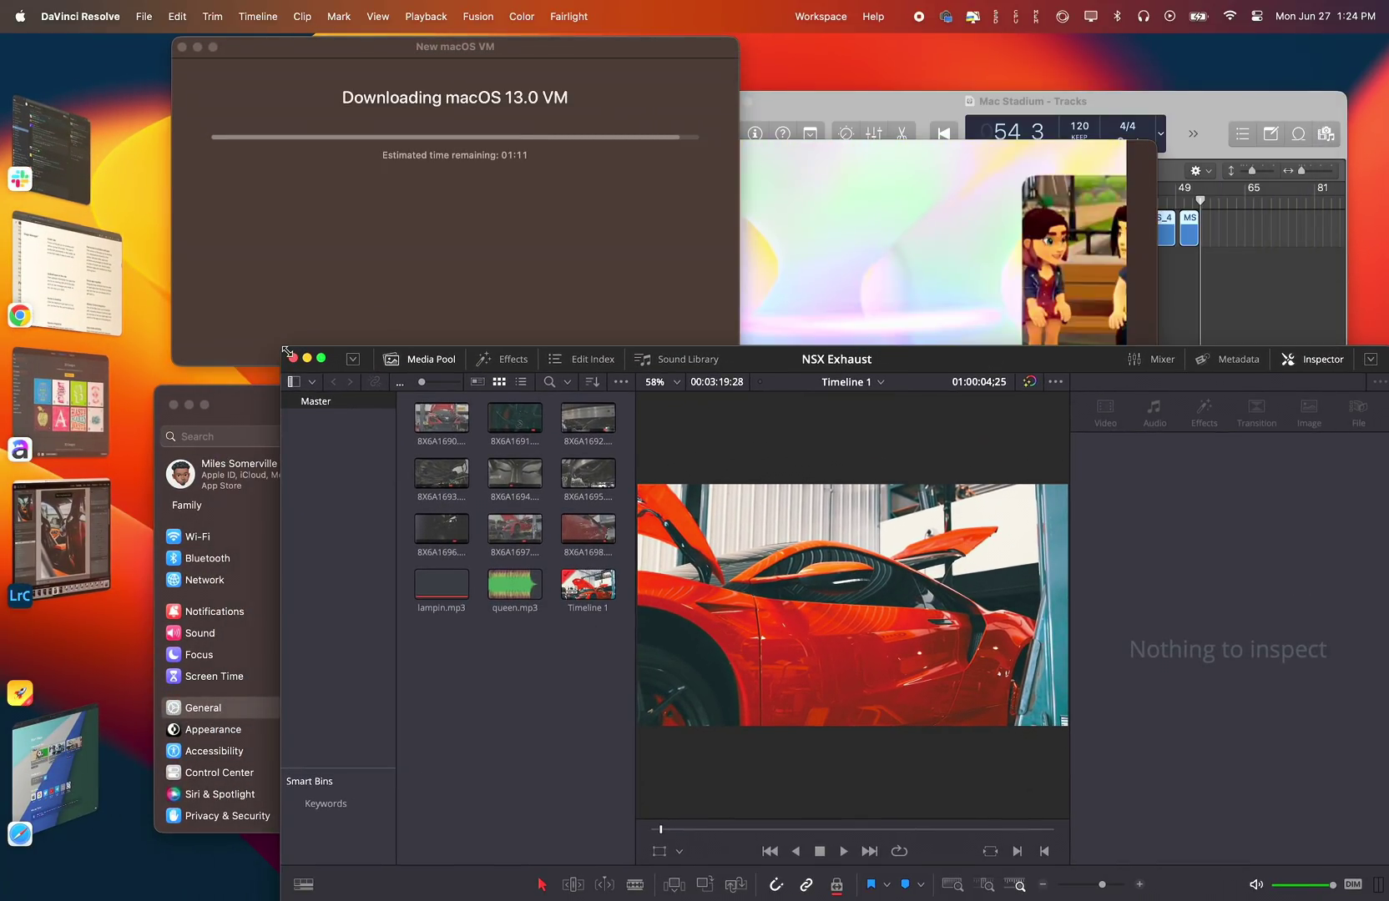
left_click_drag(884, 359, 951, 6)
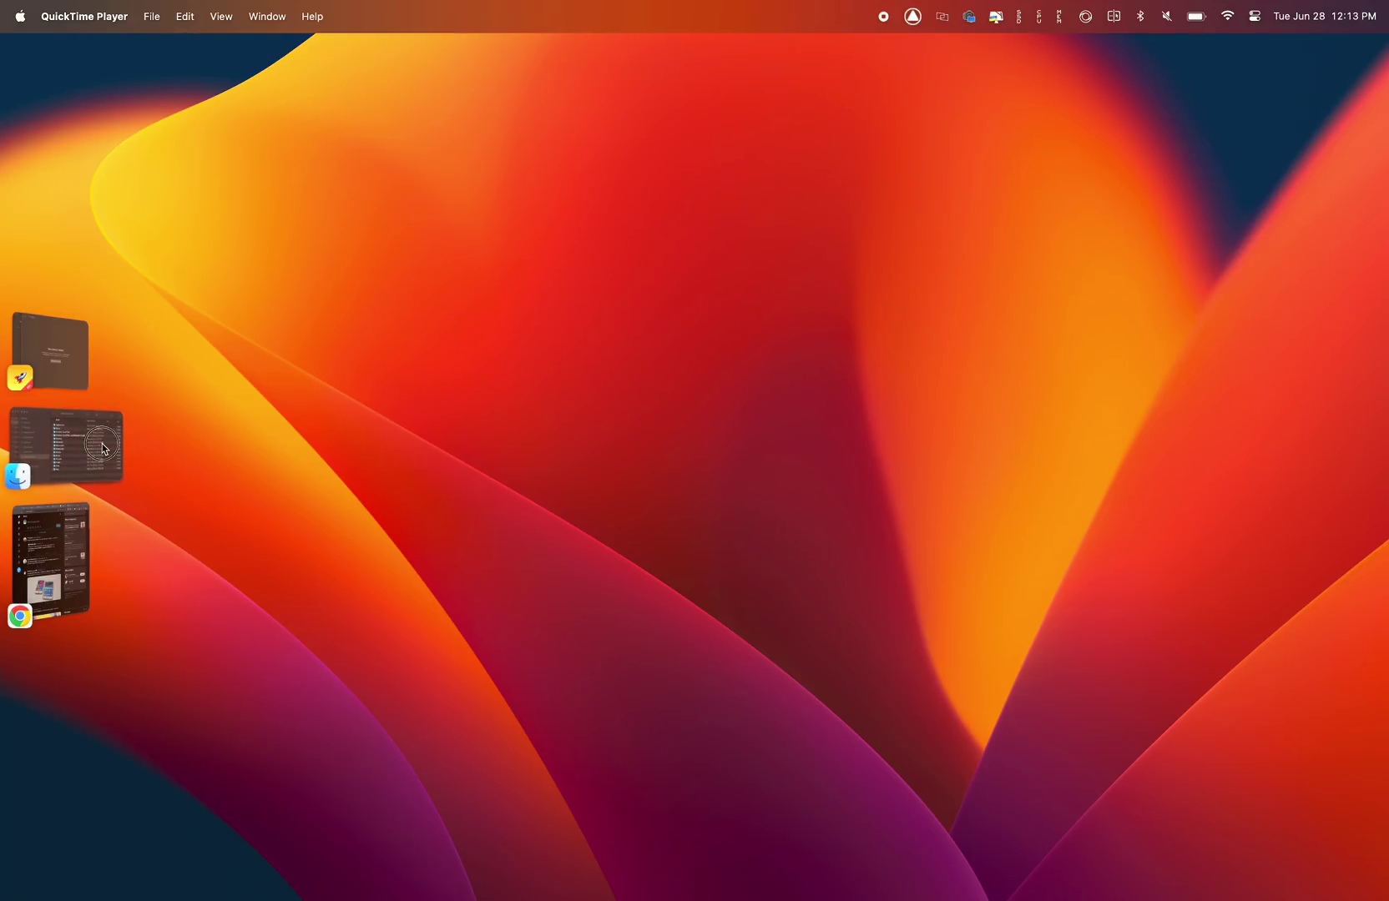
left_click(103, 448)
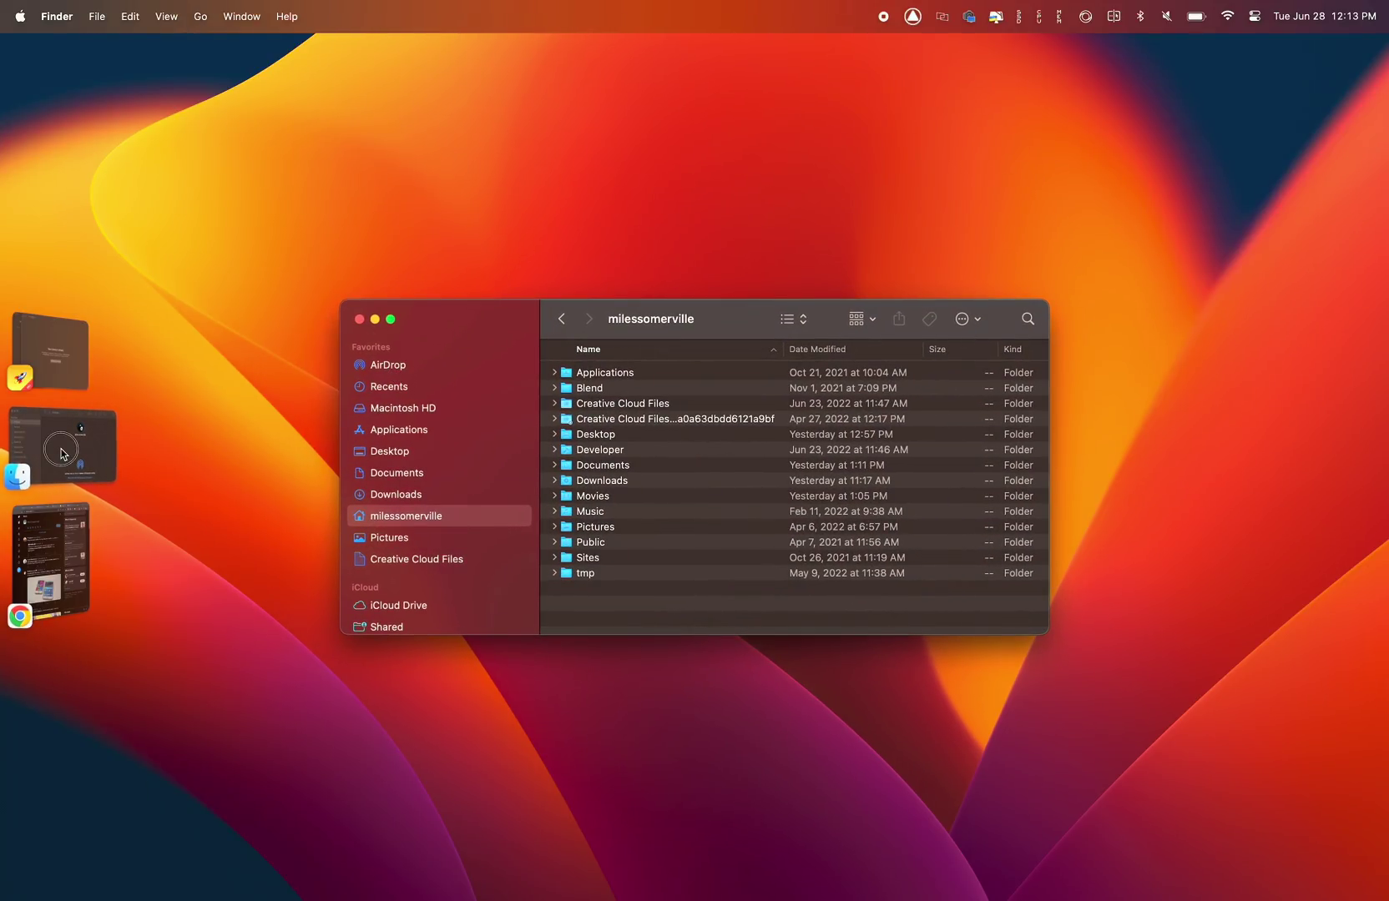
Flip between the AirDrop and home Finder windows and the VirtualBuddy windows, ending on Finder
left_click(32, 450)
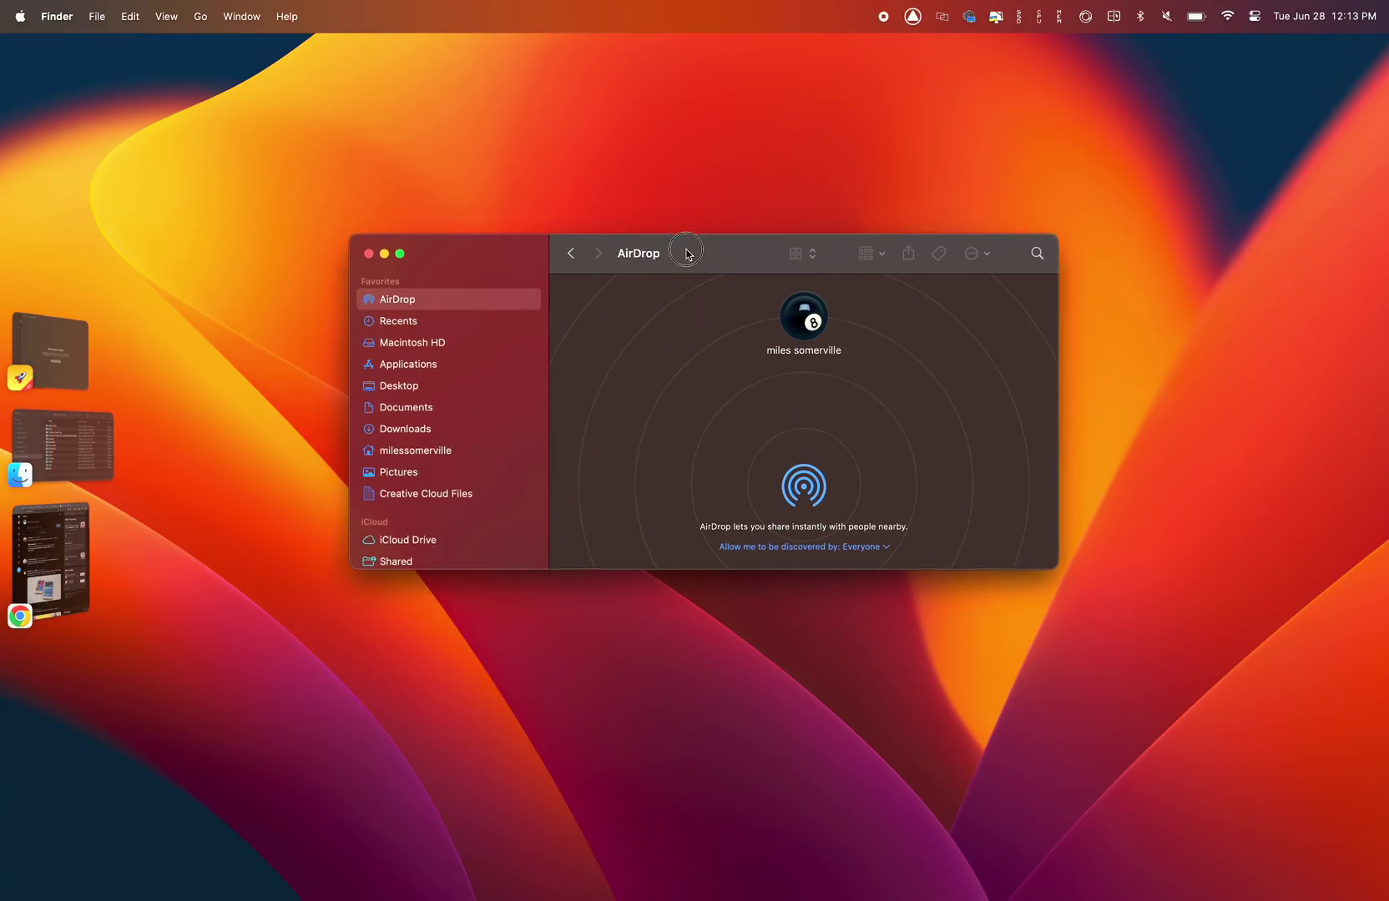
left_click(75, 447)
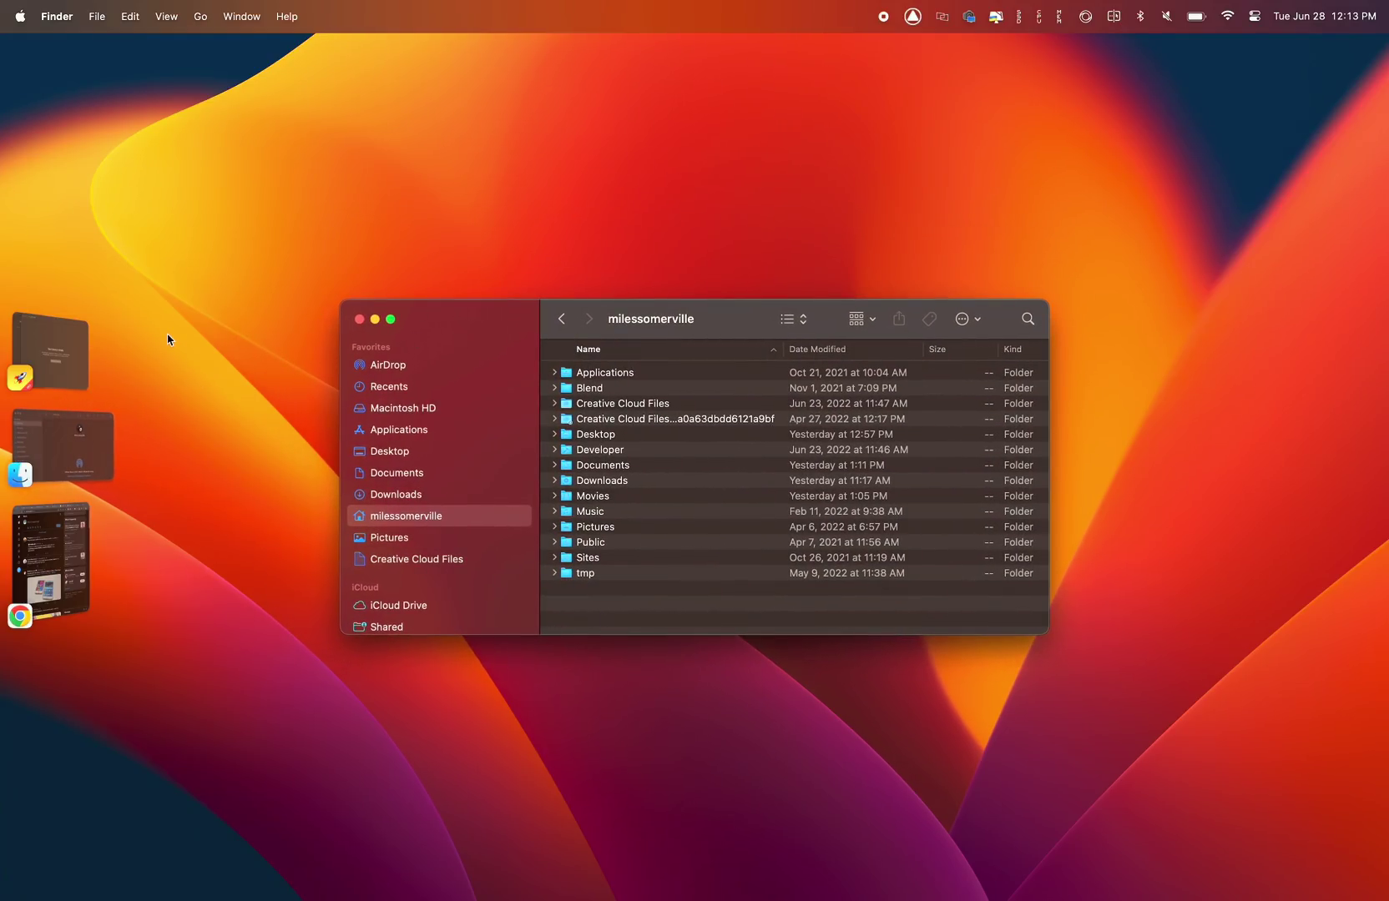
left_click(60, 360)
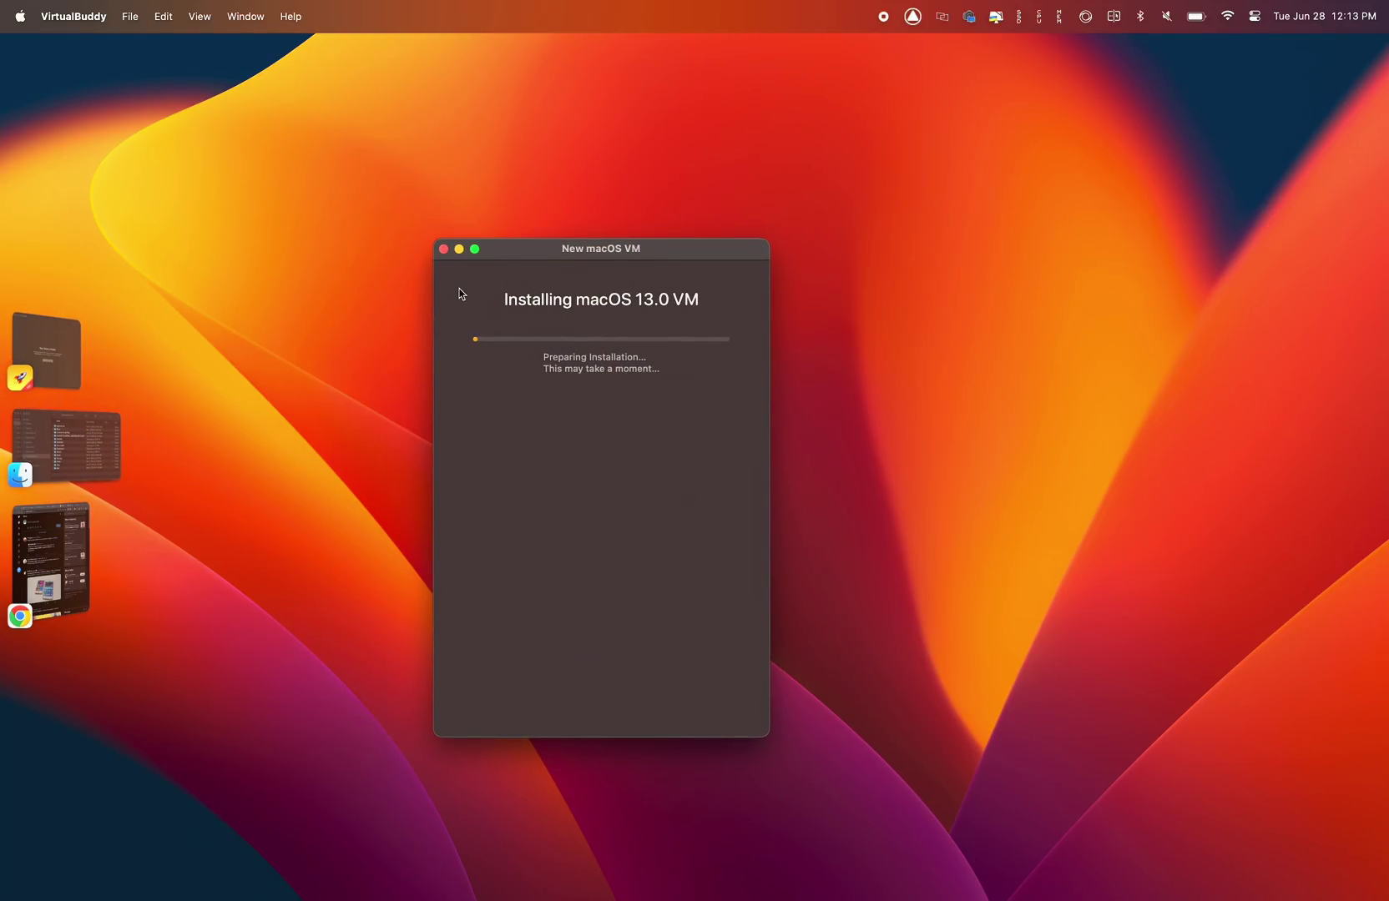
left_click(47, 352)
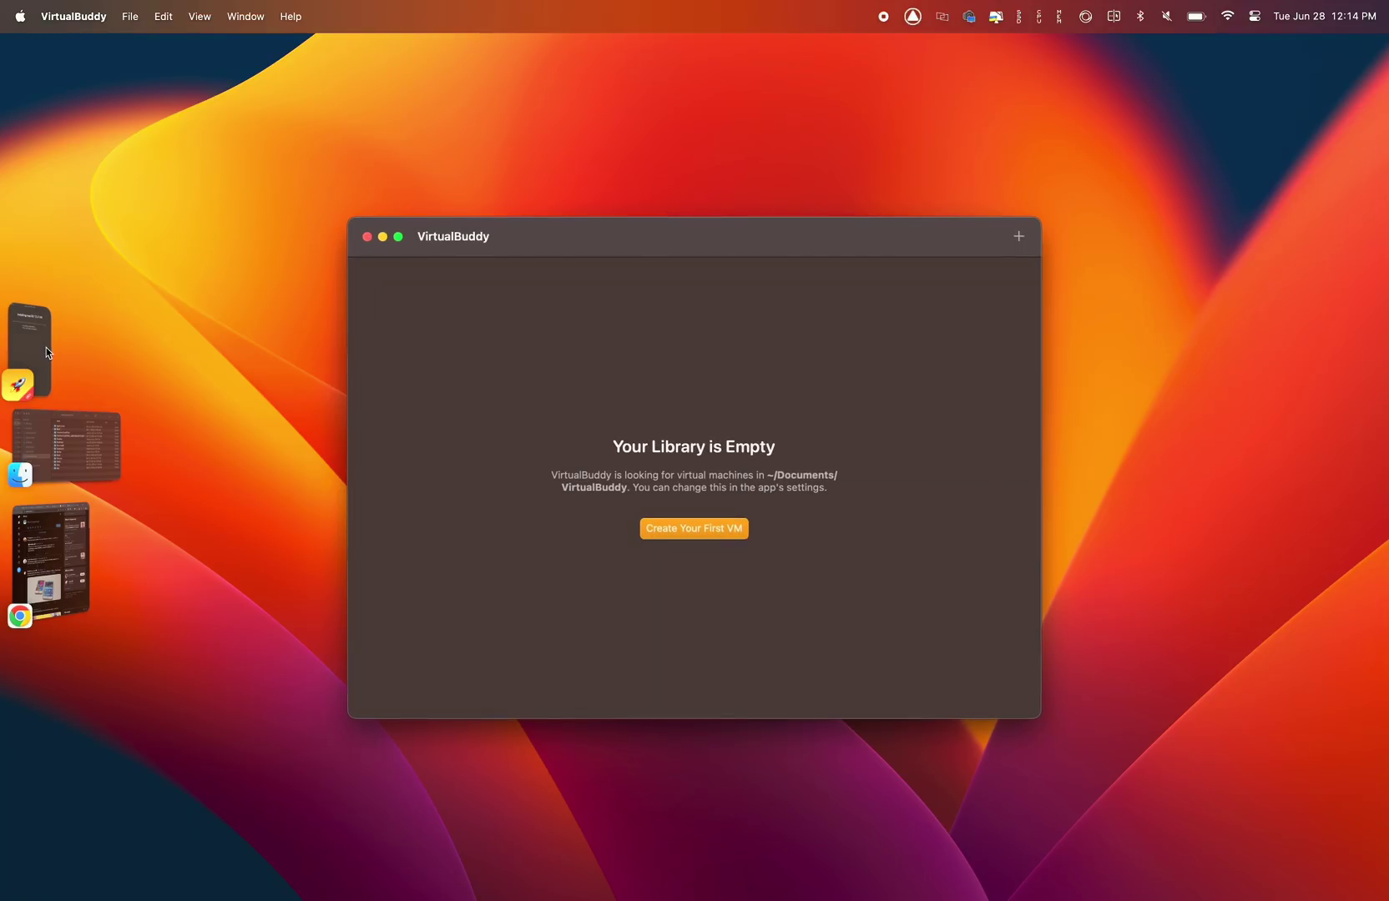
left_click(48, 352)
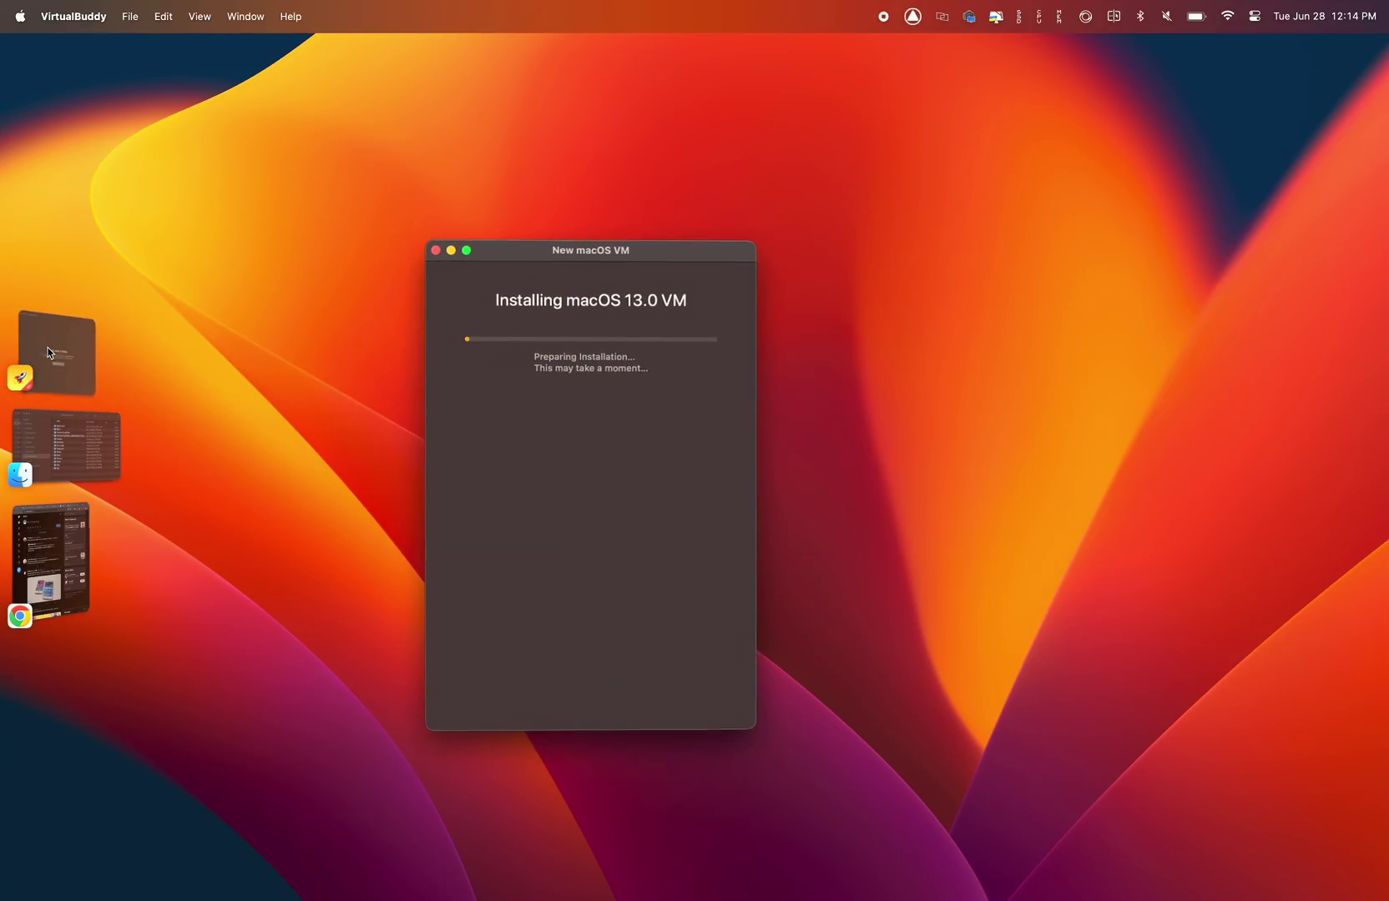
left_click(80, 451)
Group the AirDrop window with the home-folder Finder window, then minimize the home-folder window
left_click_drag(81, 452, 551, 376)
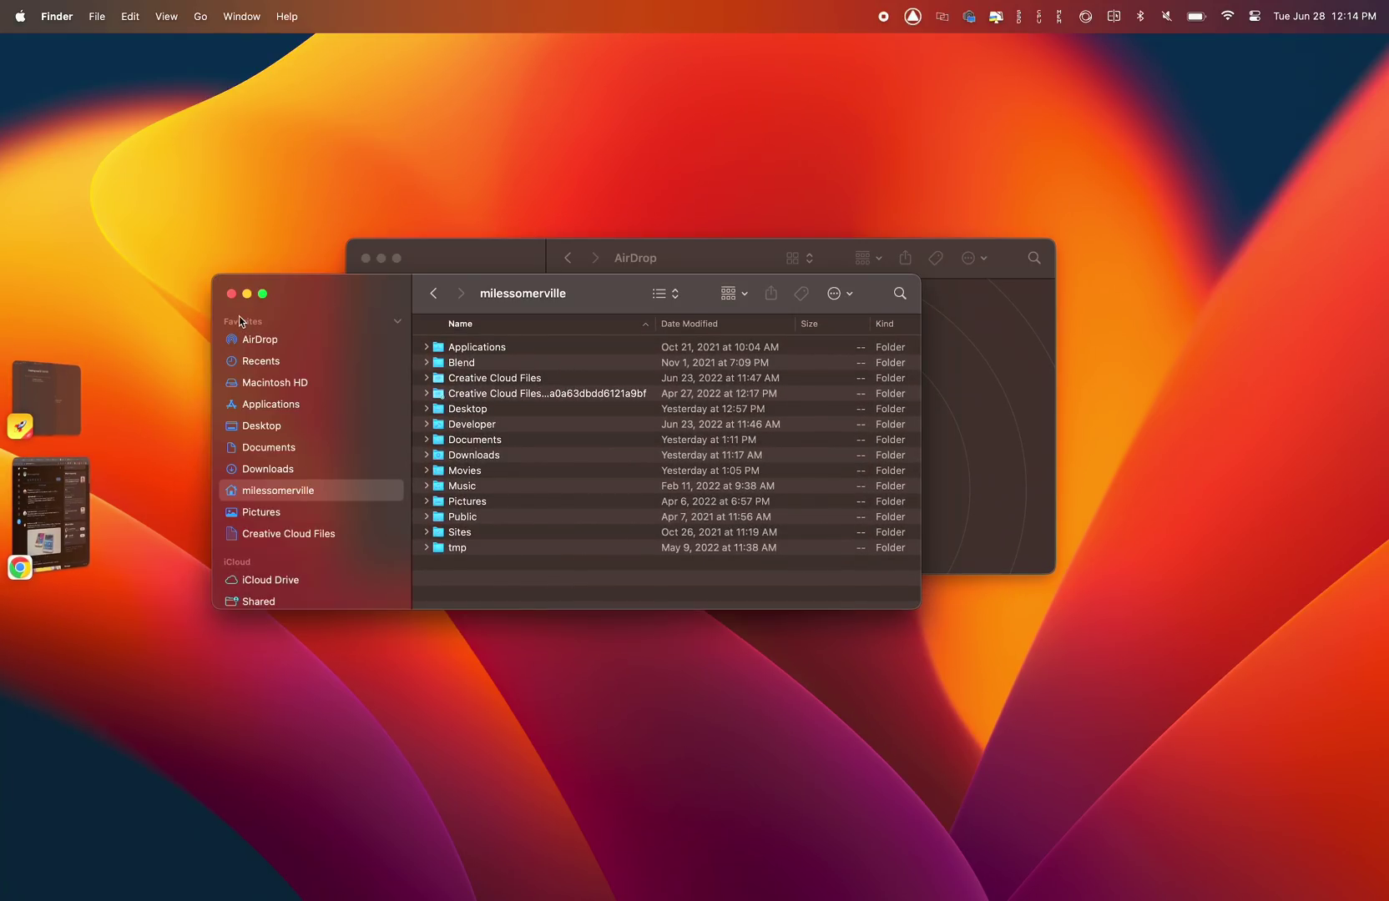
left_click(247, 295)
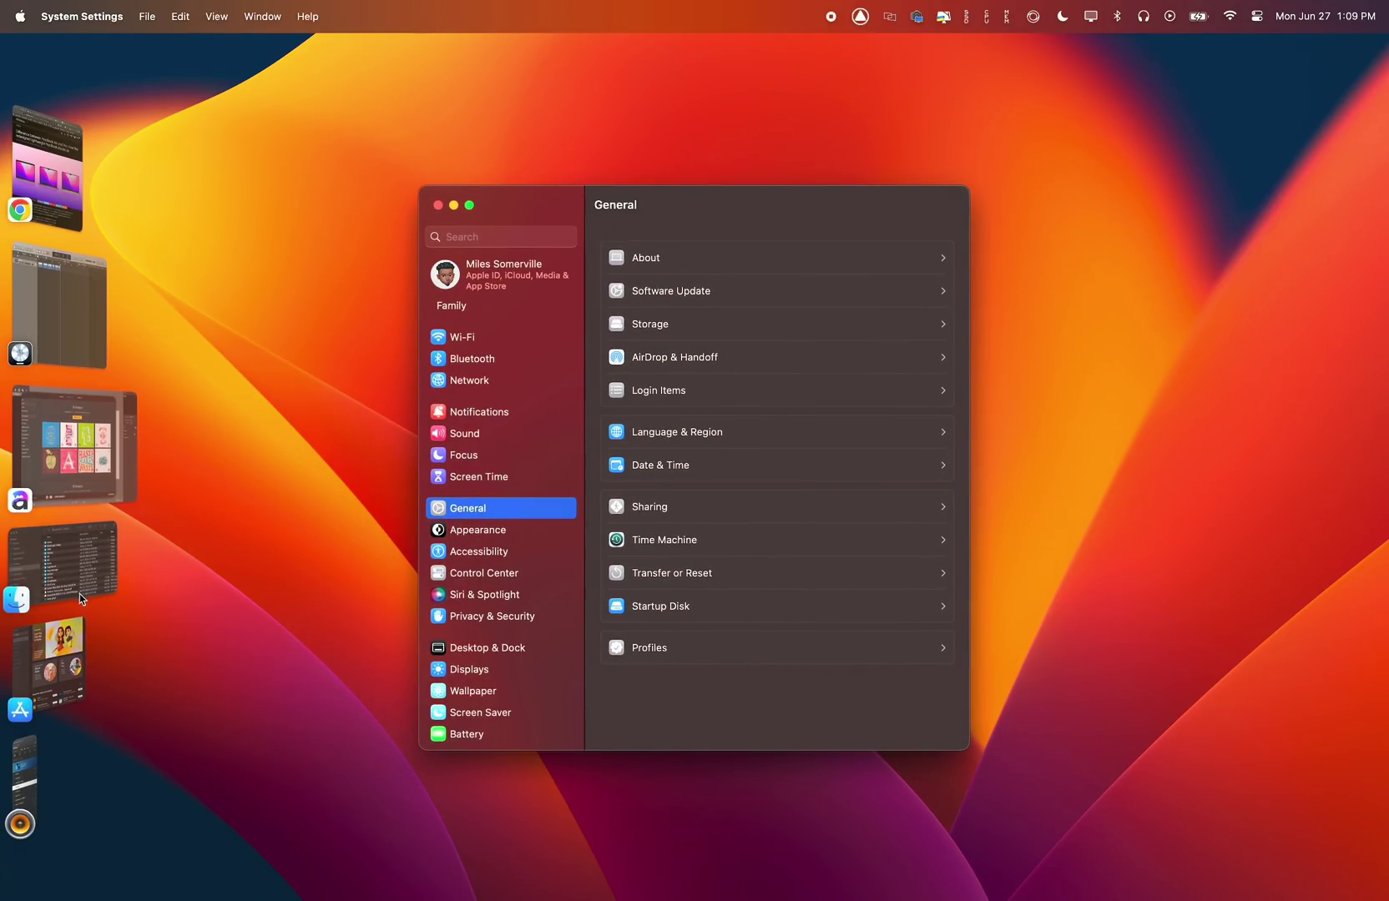
left_click(80, 594)
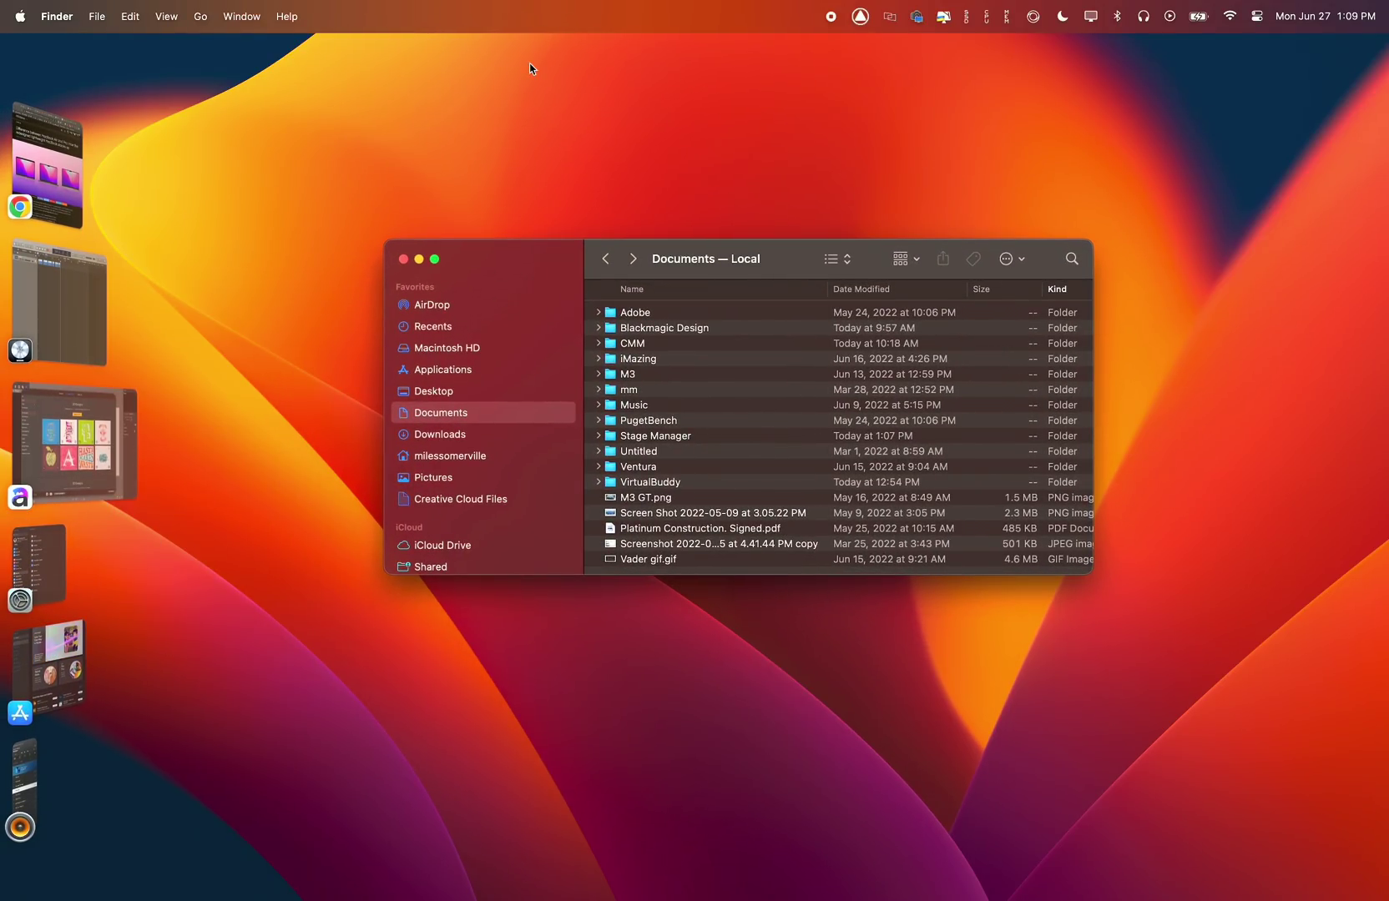
left_click(529, 69)
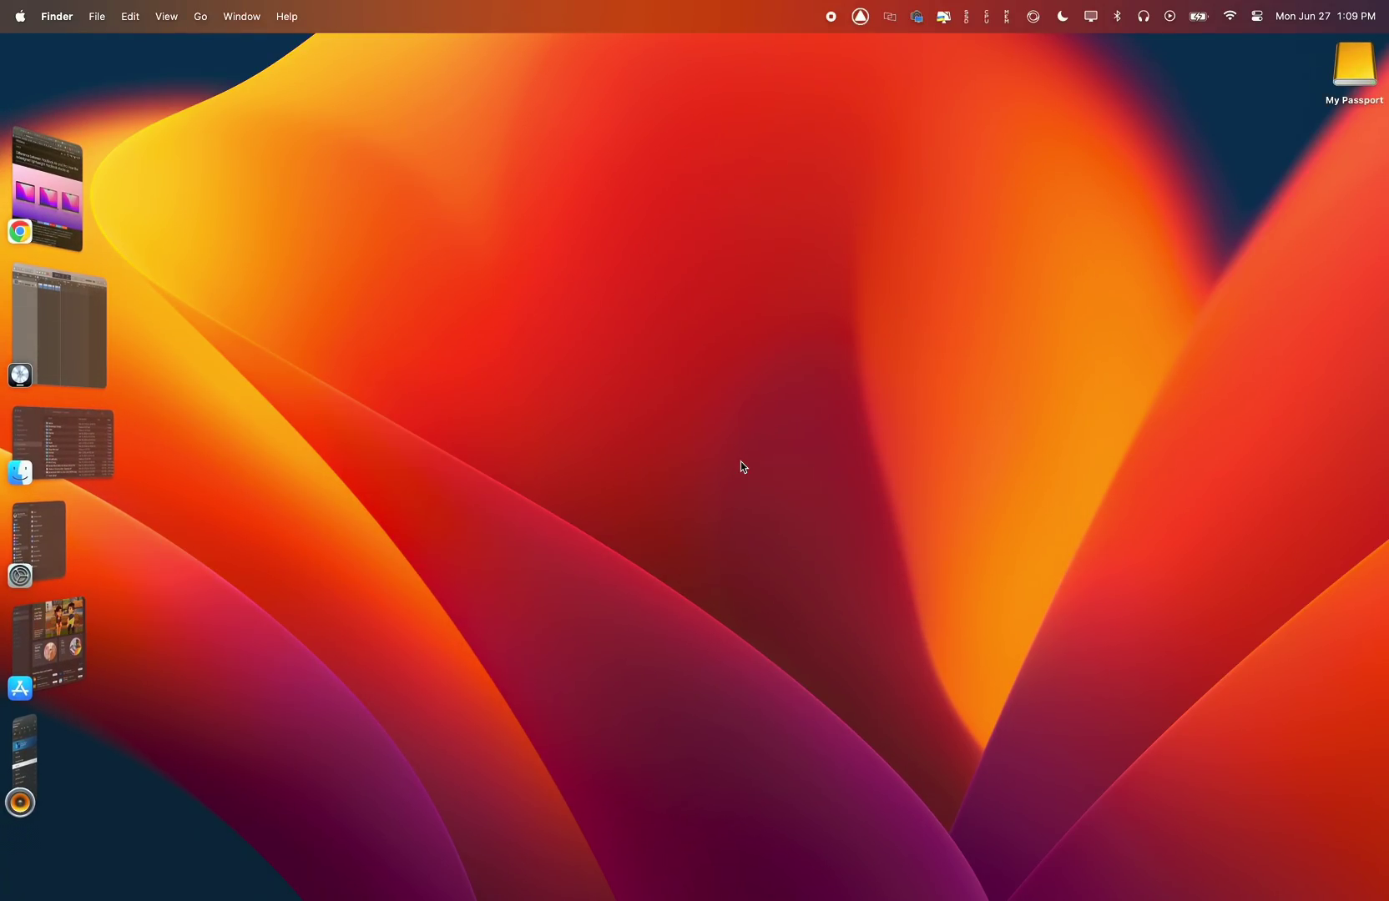
key("ctrl+Up")
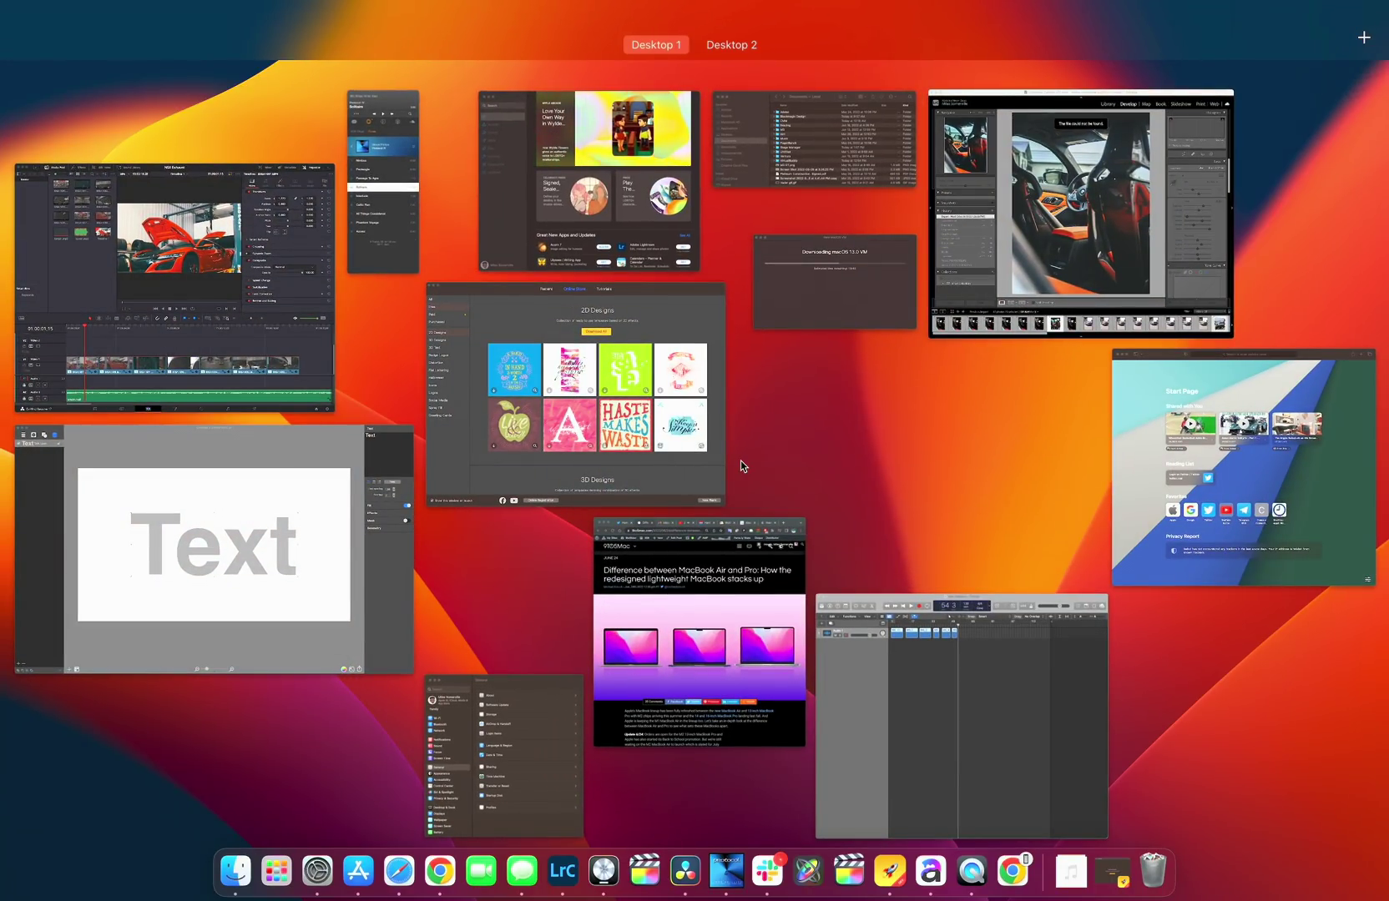
left_click(1275, 111)
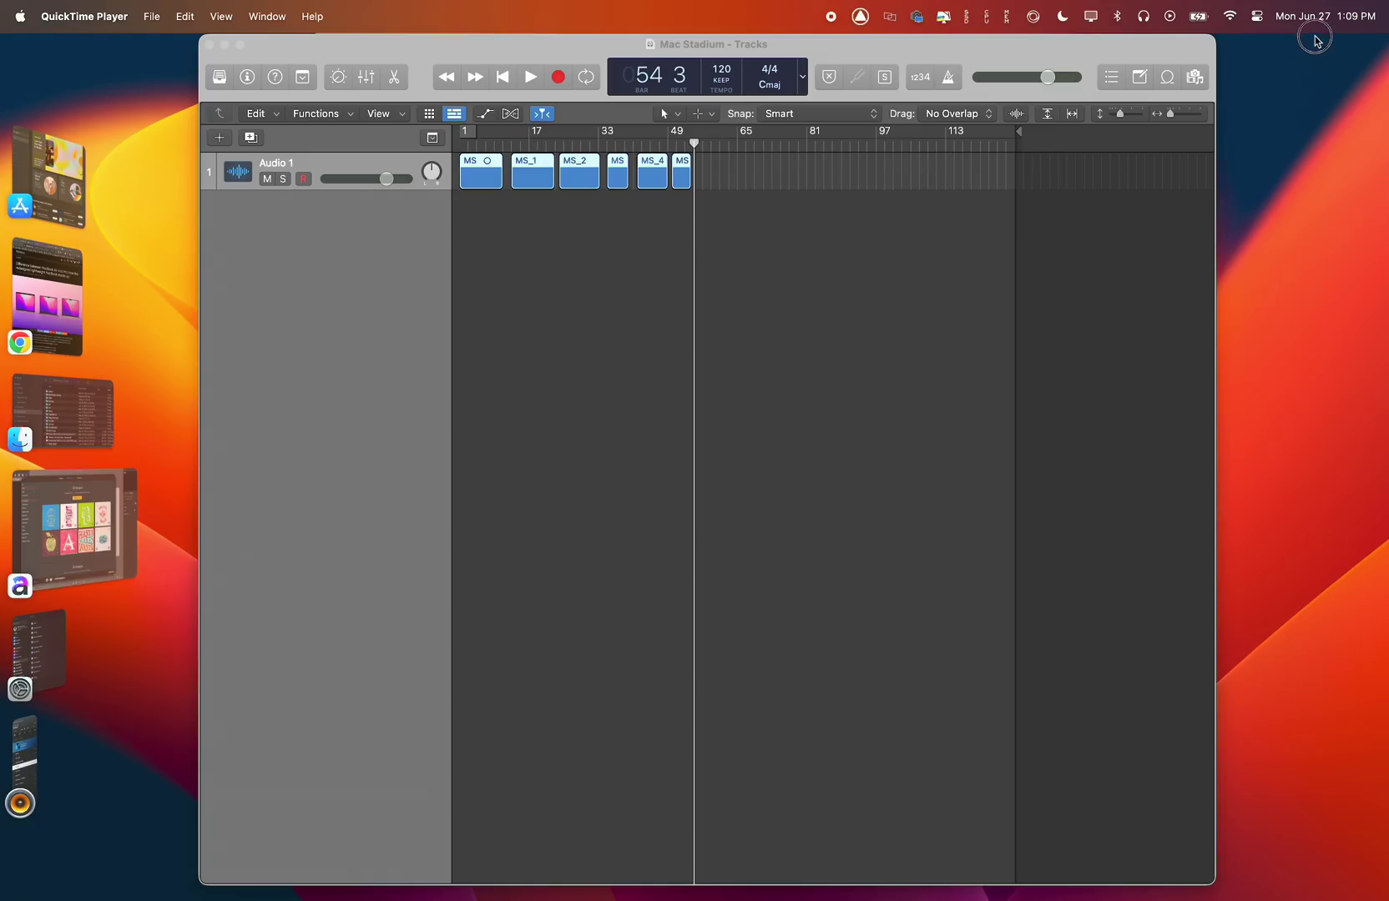
left_click(225, 45)
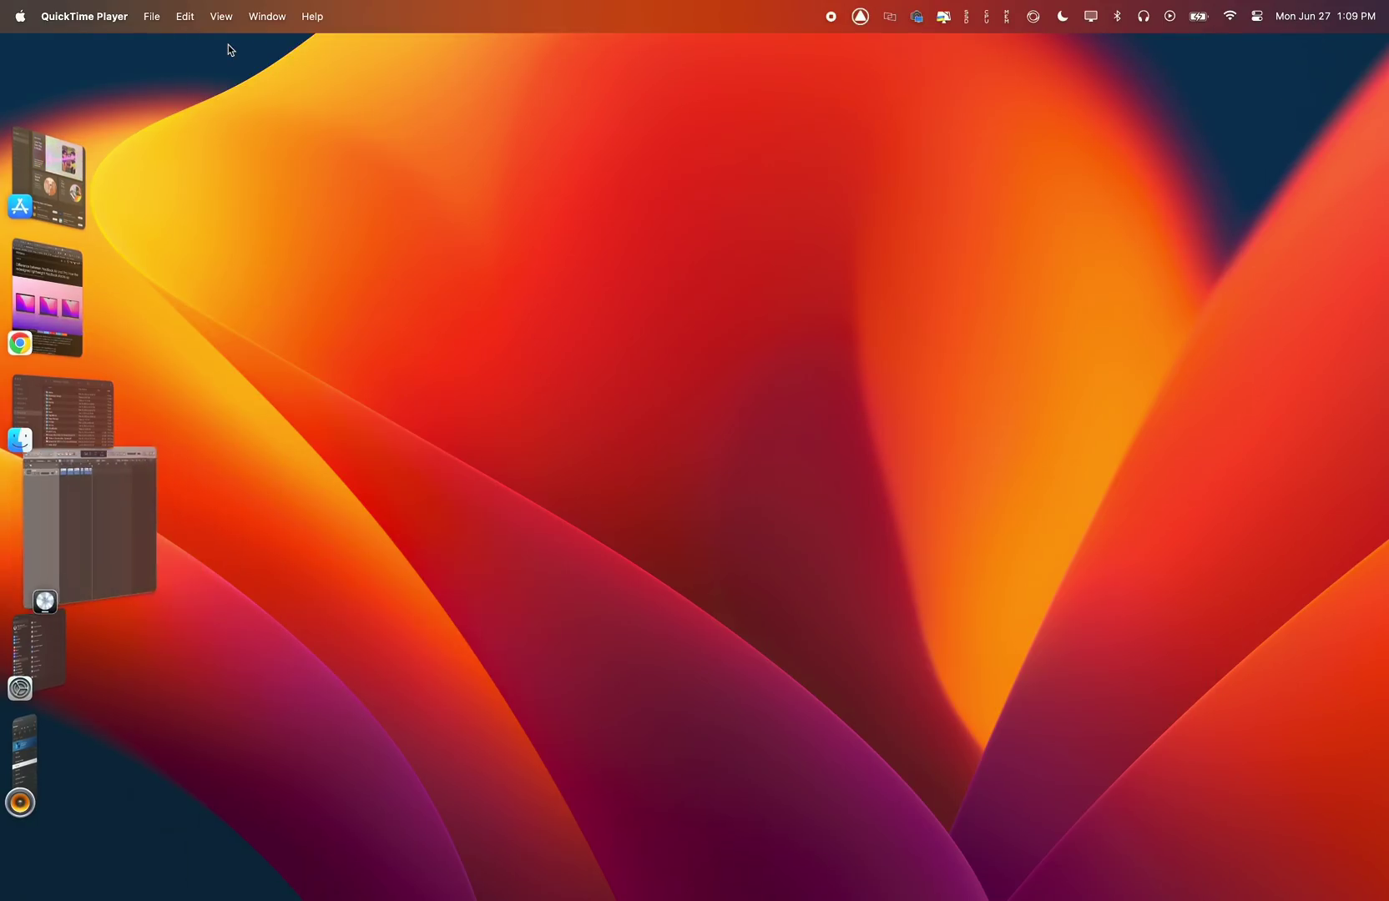
left_click(695, 370)
left_click(463, 80)
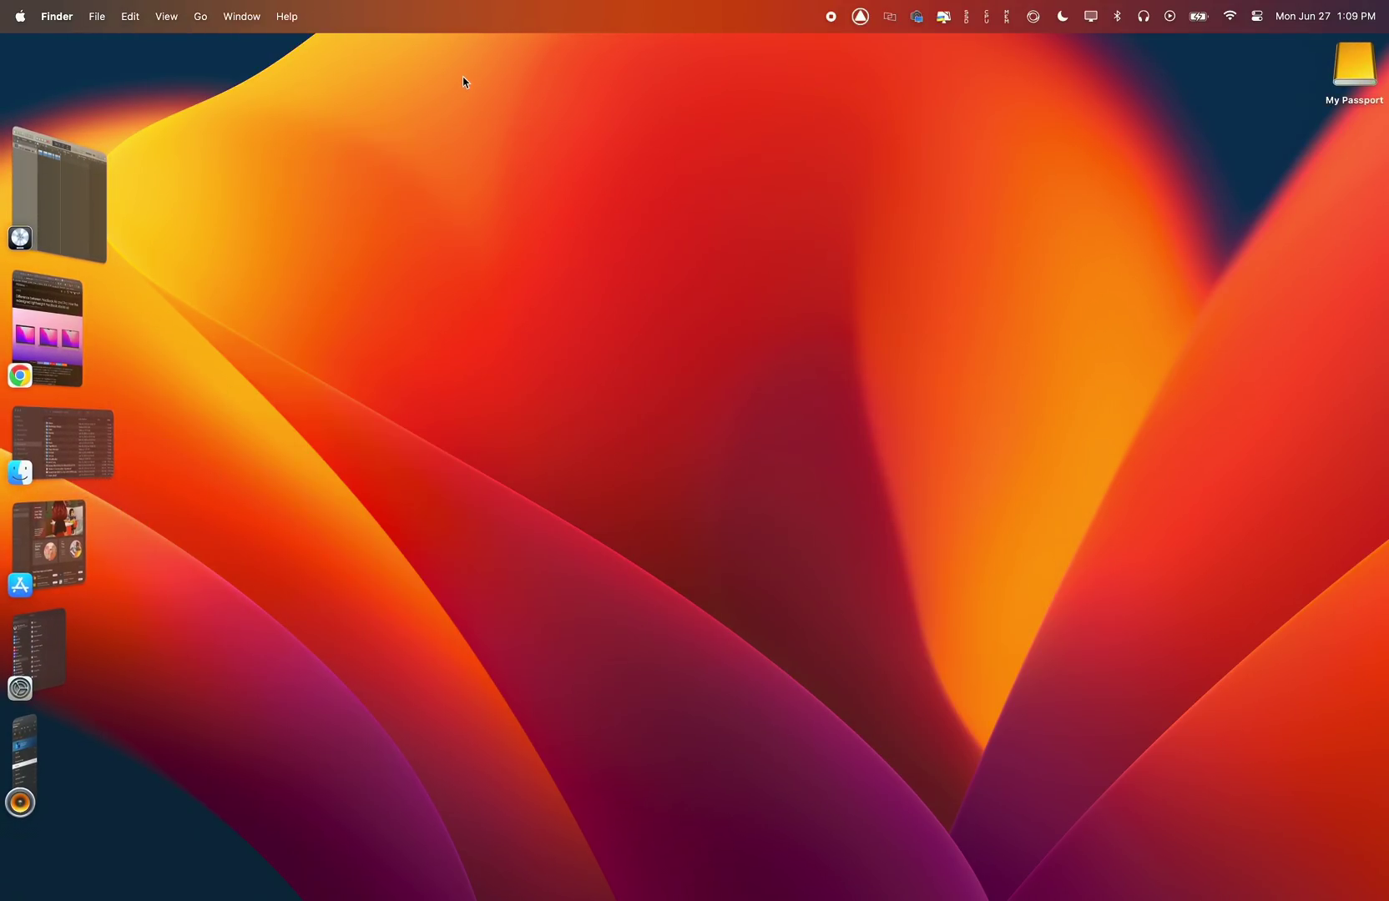
left_click_drag(587, 100, 420, 640)
left_click_drag(348, 546, 1182, 263)
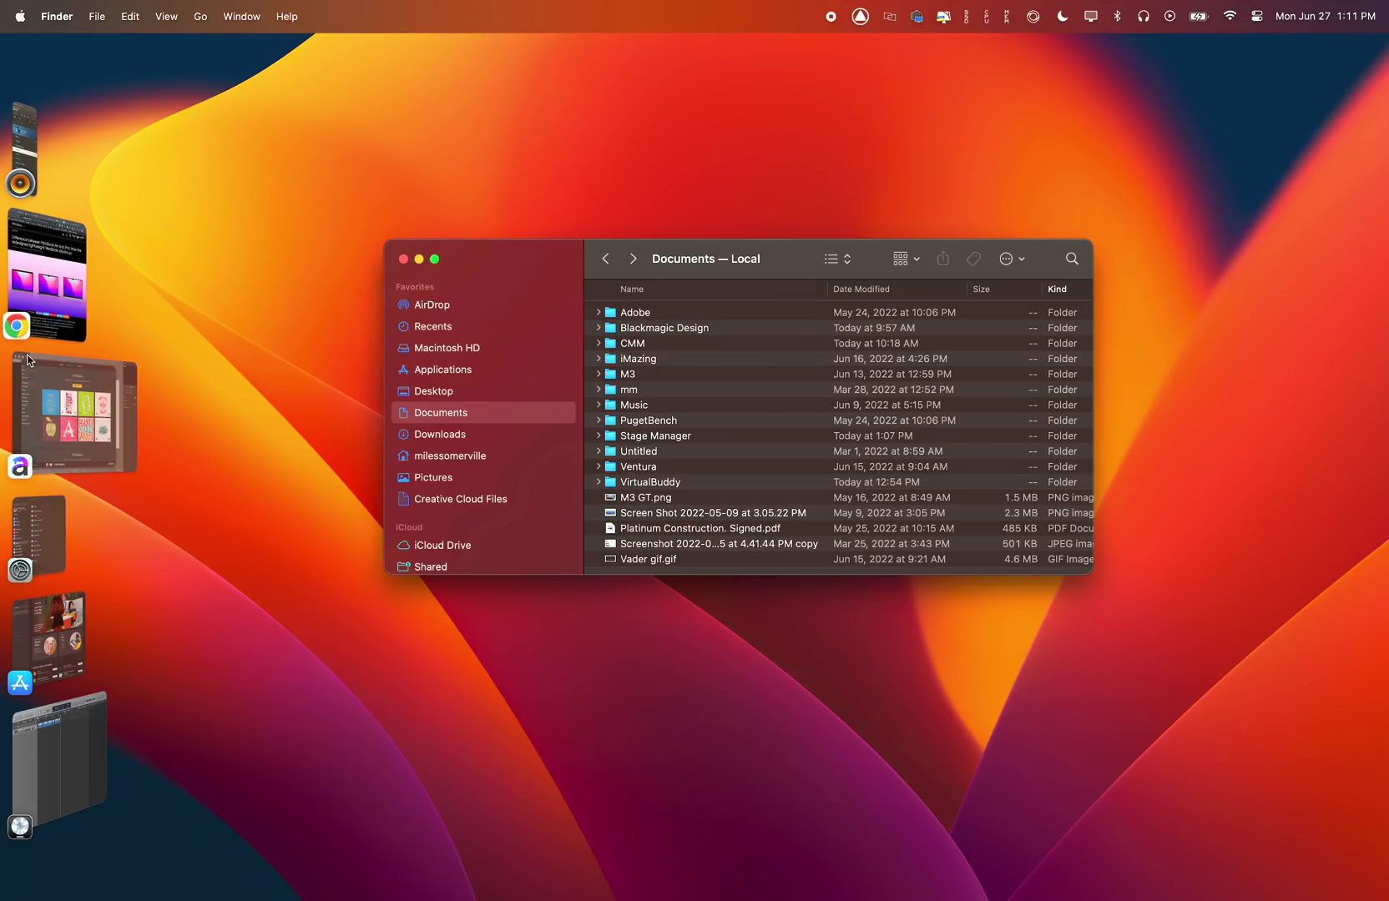
Cycle centre stage through Art Text, System Settings, App Store, Logic Pro and the Chrome 9to5Mac window
left_click(28, 359)
left_click(40, 527)
left_click(48, 631)
left_click(58, 751)
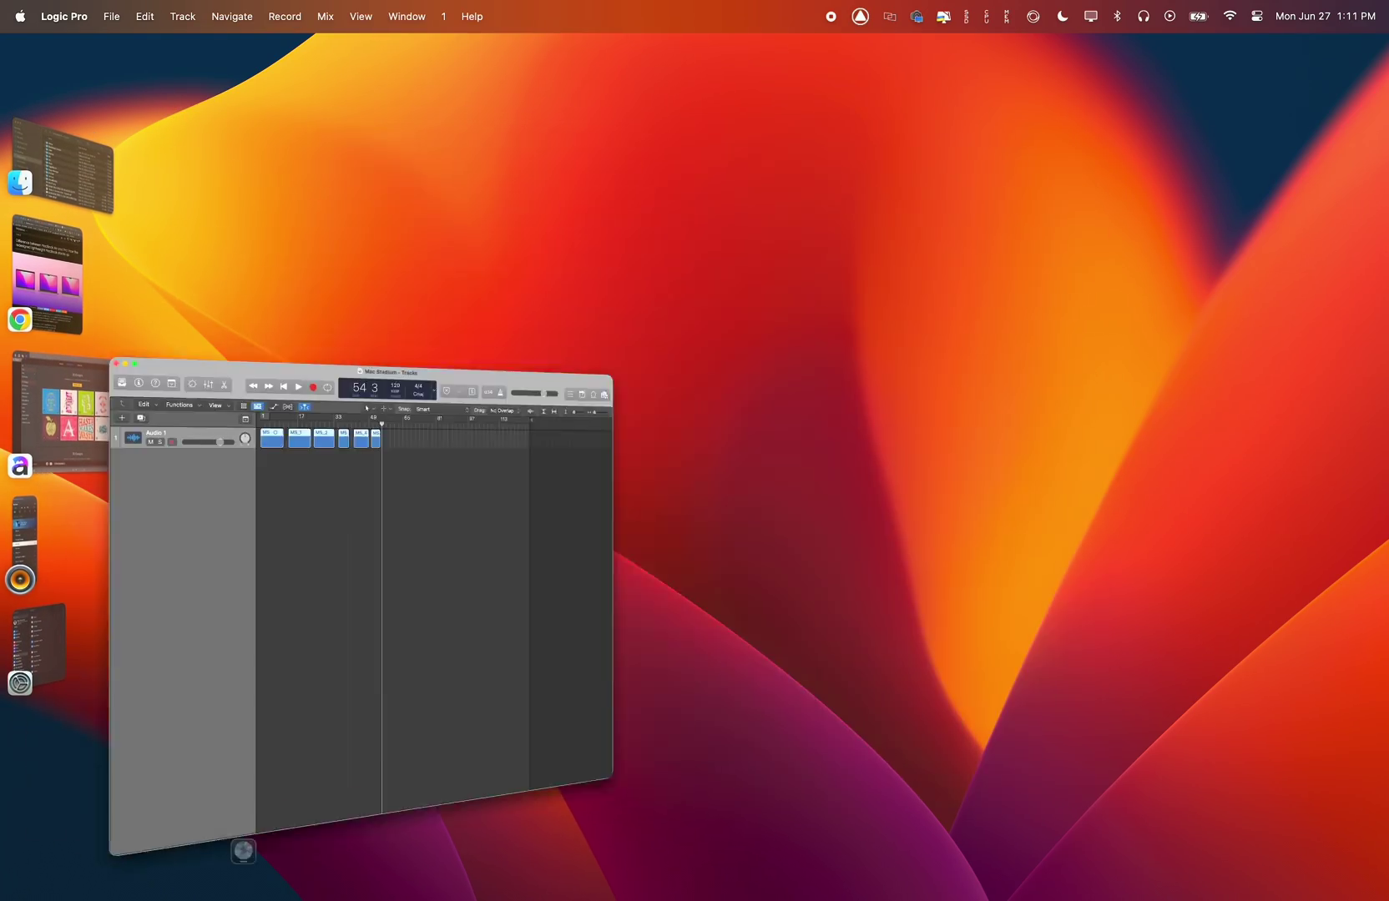
left_click(58, 404)
left_click(63, 309)
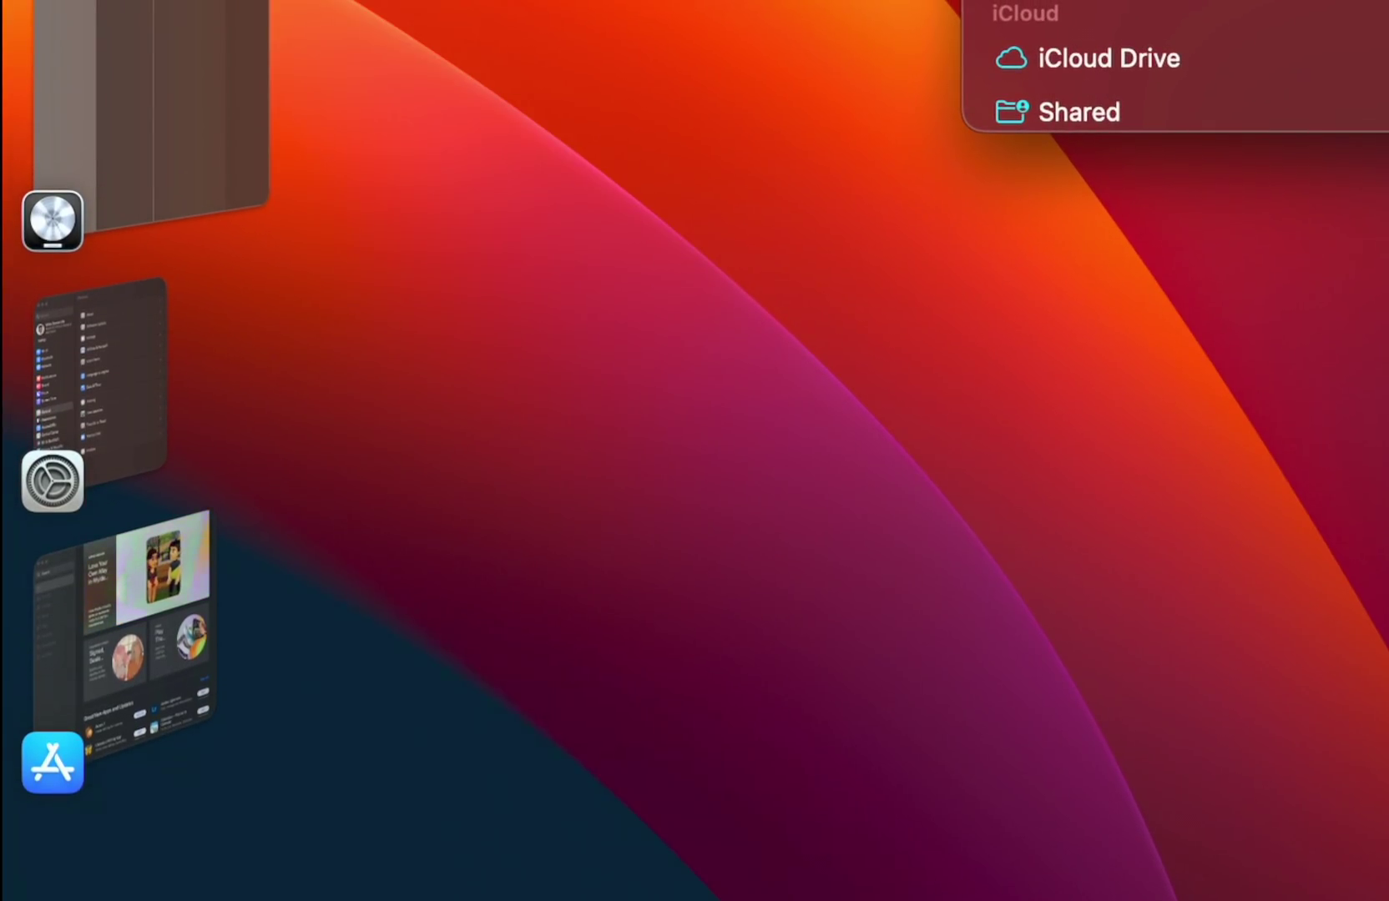
left_click(199, 42)
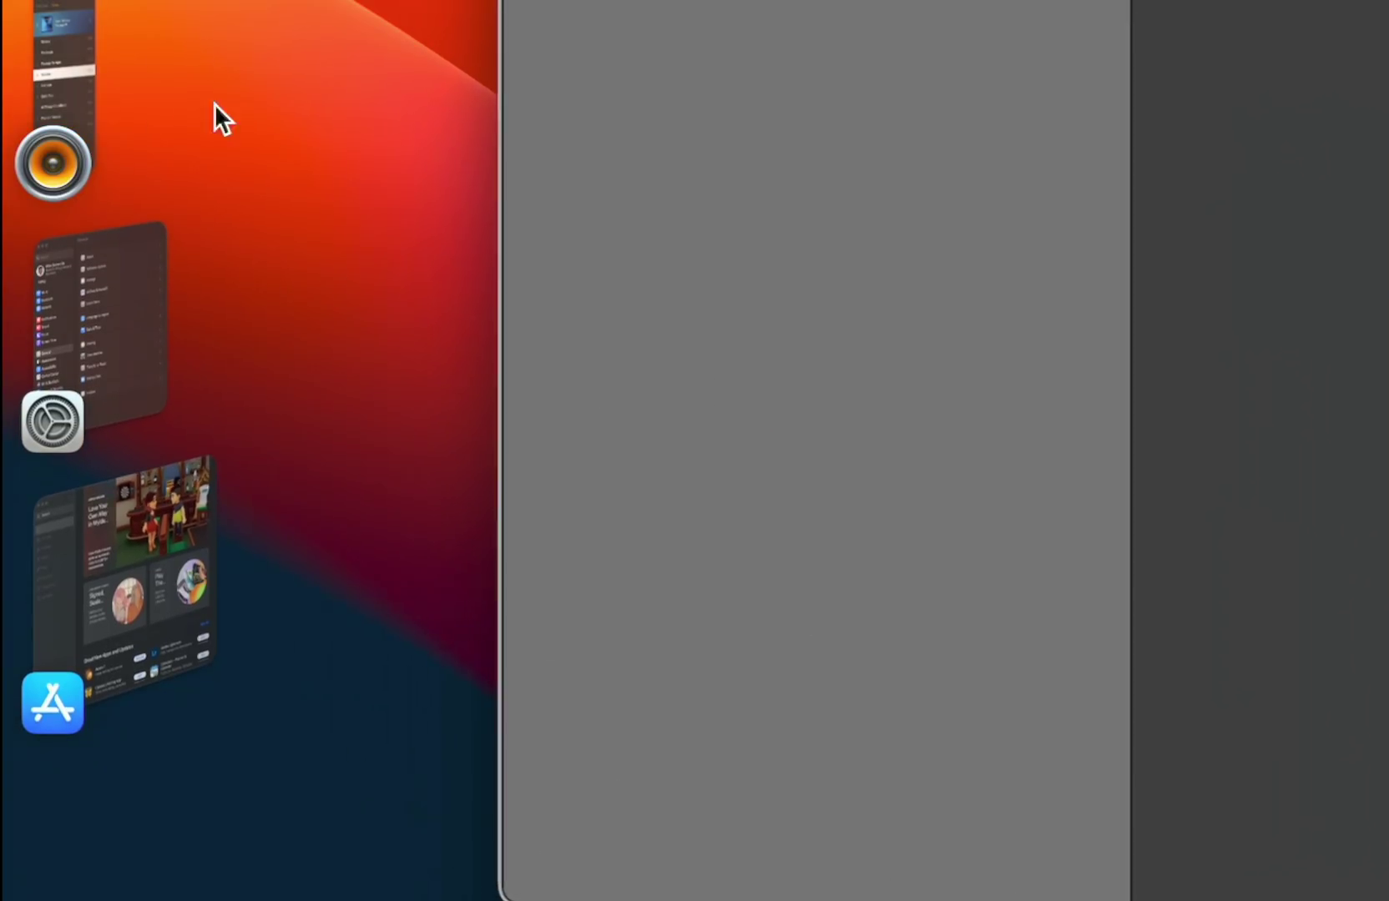
Step through System Settings, the music player and Art Text 4, close Finder Documents, and end on Logic Pro
left_click(162, 314)
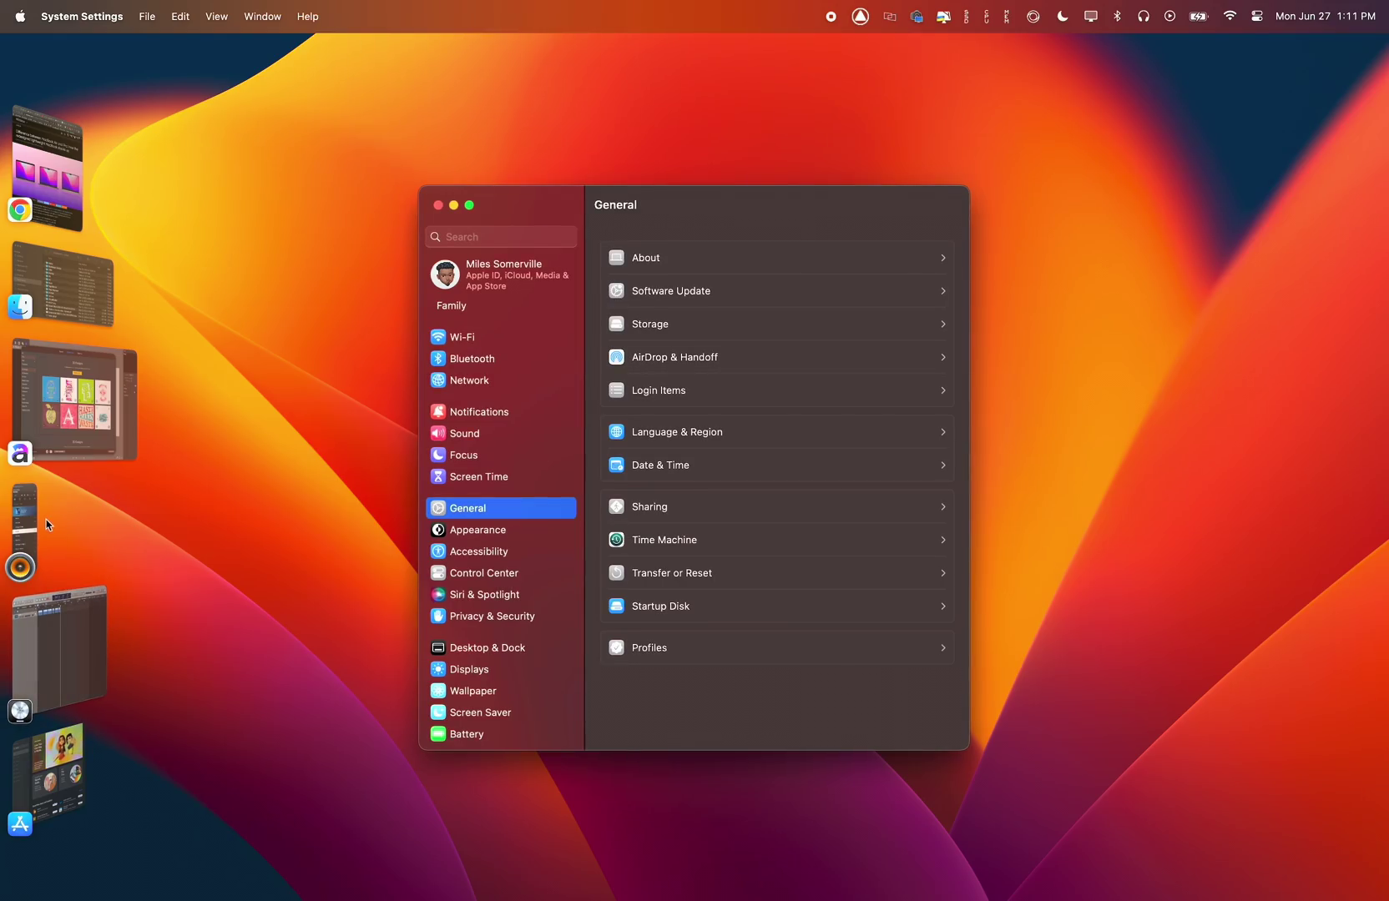
left_click(31, 520)
left_click(65, 451)
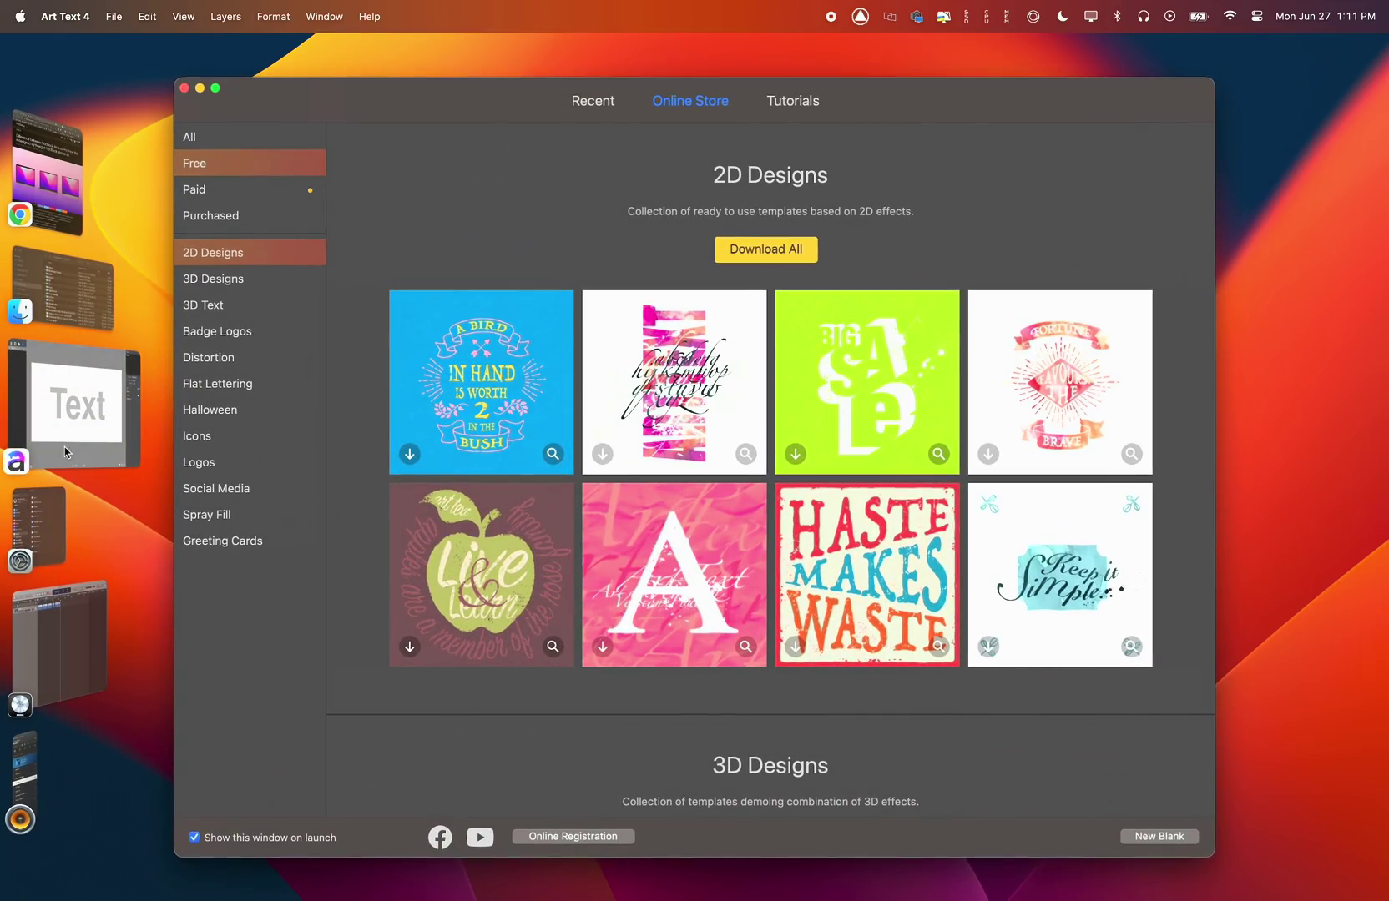
left_click(58, 288)
left_click(405, 262)
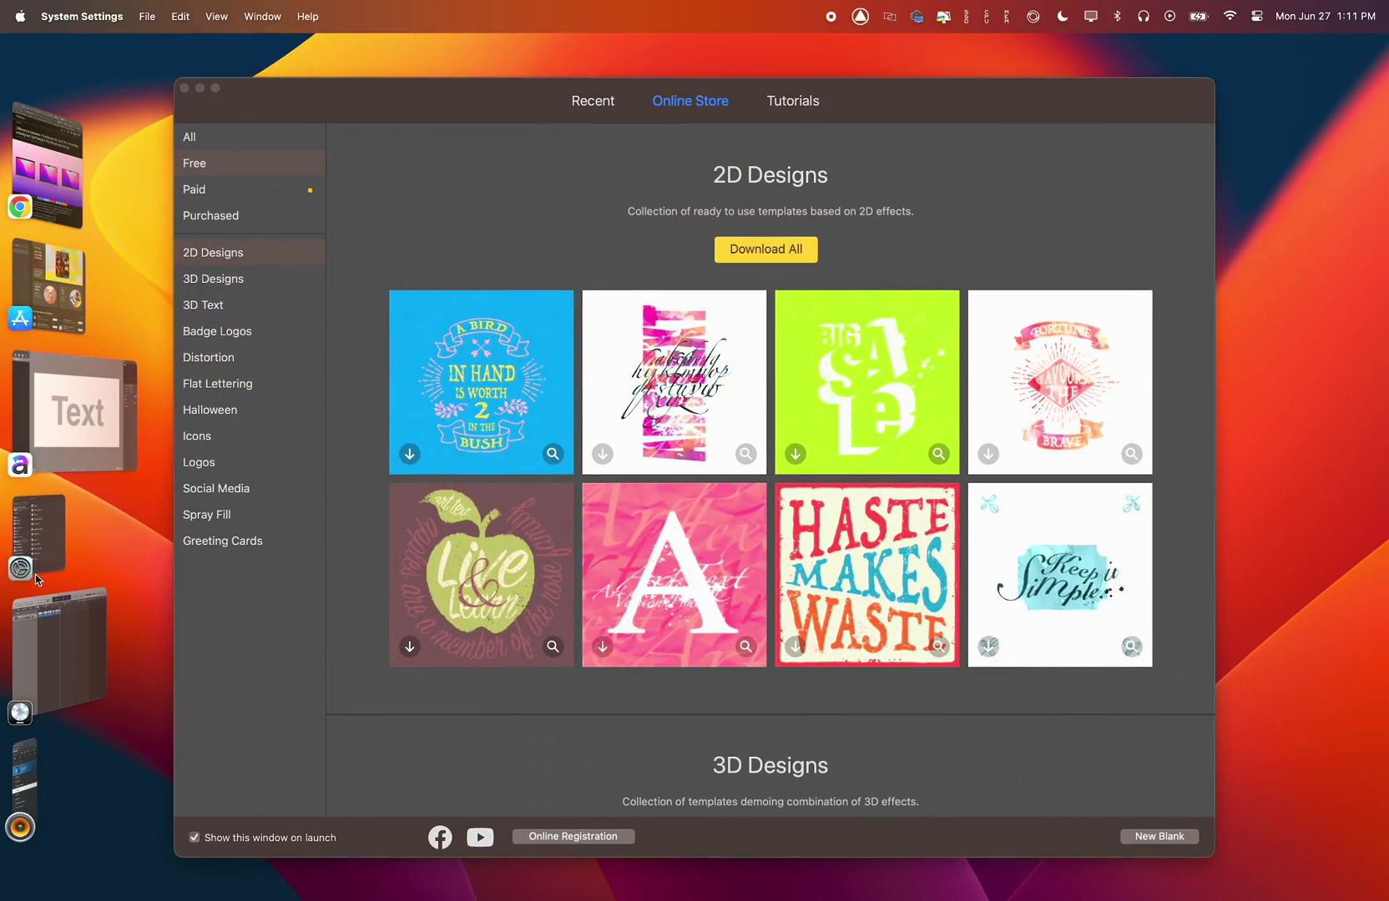
left_click(35, 574)
left_click(67, 657)
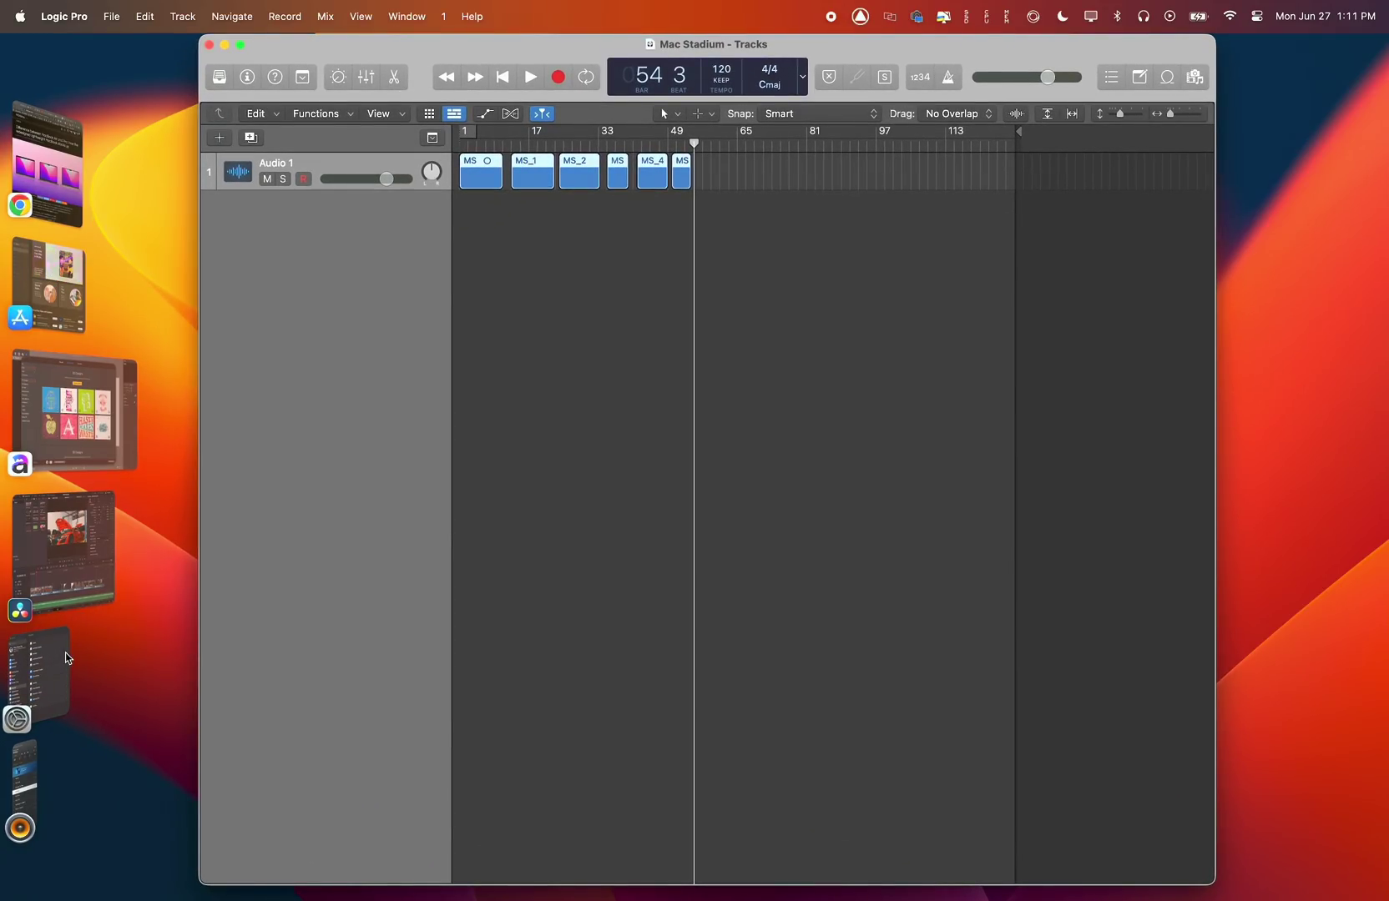